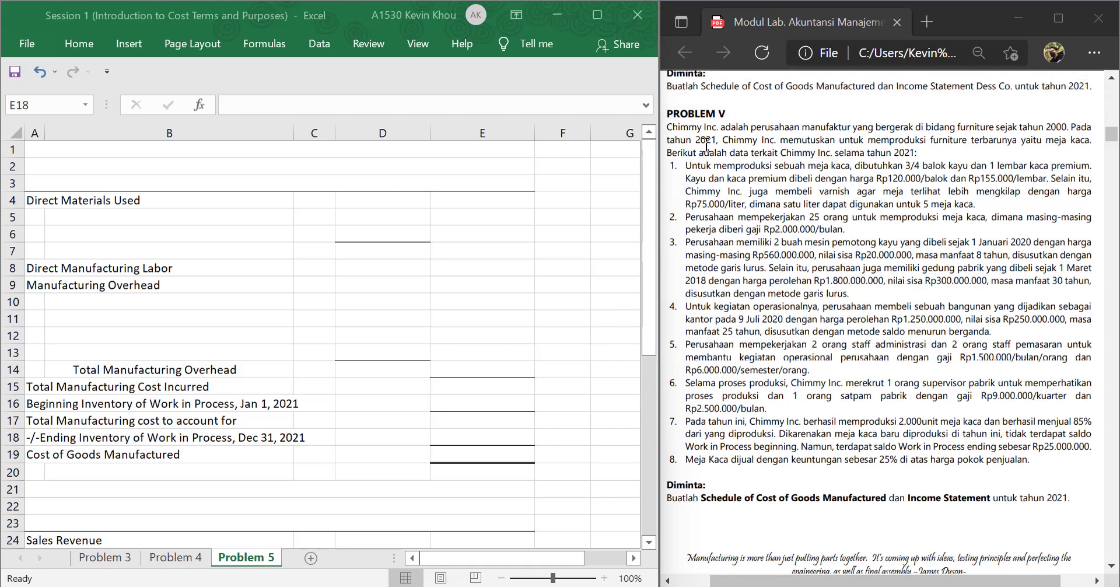
- In the Problem V text, highlight "Chimmy Inc." and the required "Schedule of Cost of Goods Manufactured dan Income Statement untuk tahun 2021" in yellow
left_click_drag(669, 128, 727, 124)
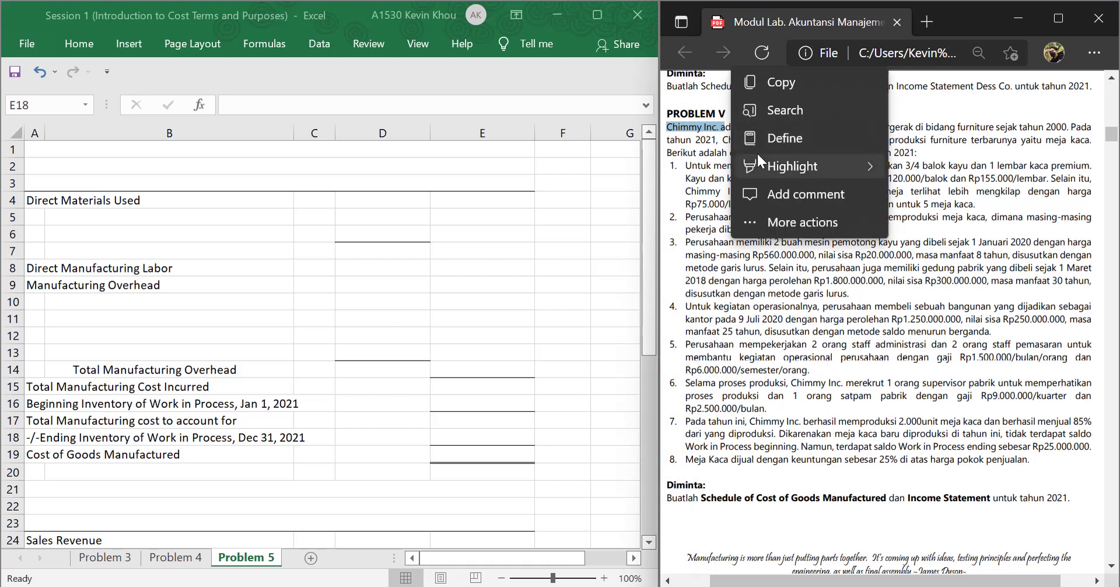
mouse_move(759, 162)
left_click(923, 166)
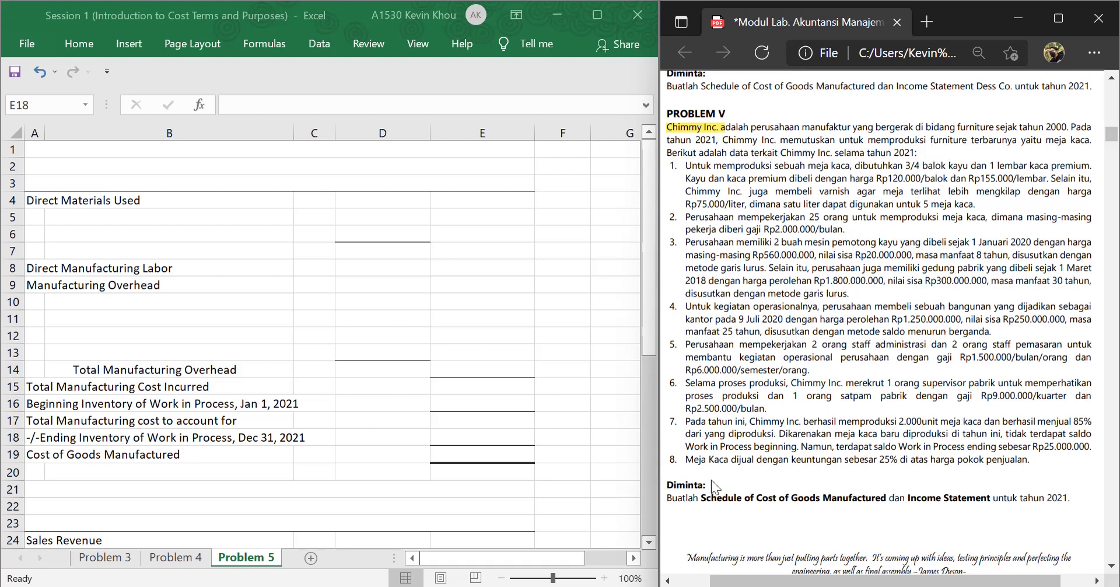
left_click_drag(700, 497, 1068, 500)
left_click(1097, 409)
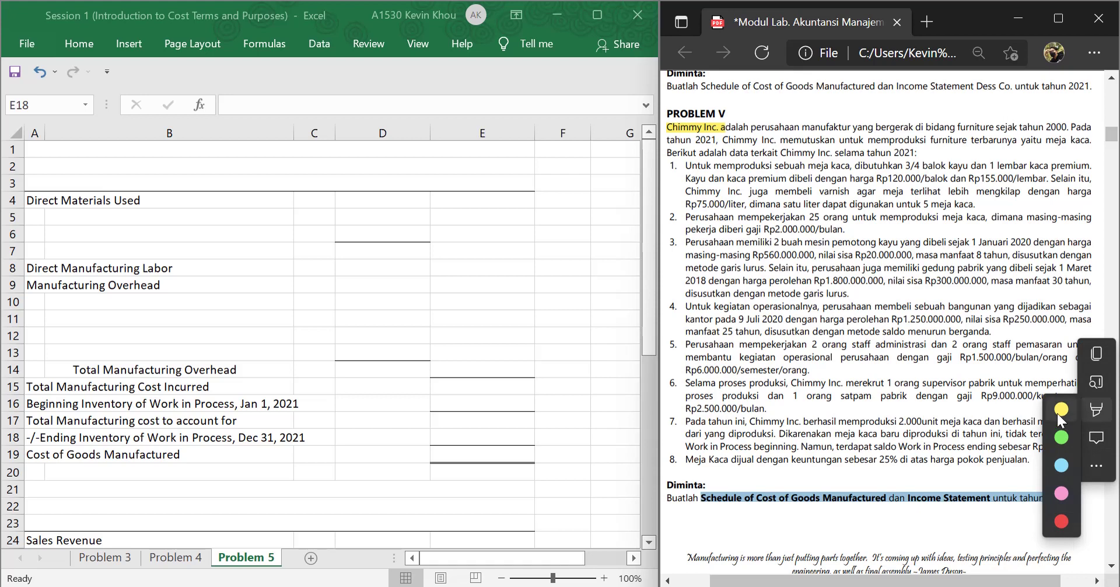
left_click(1067, 422)
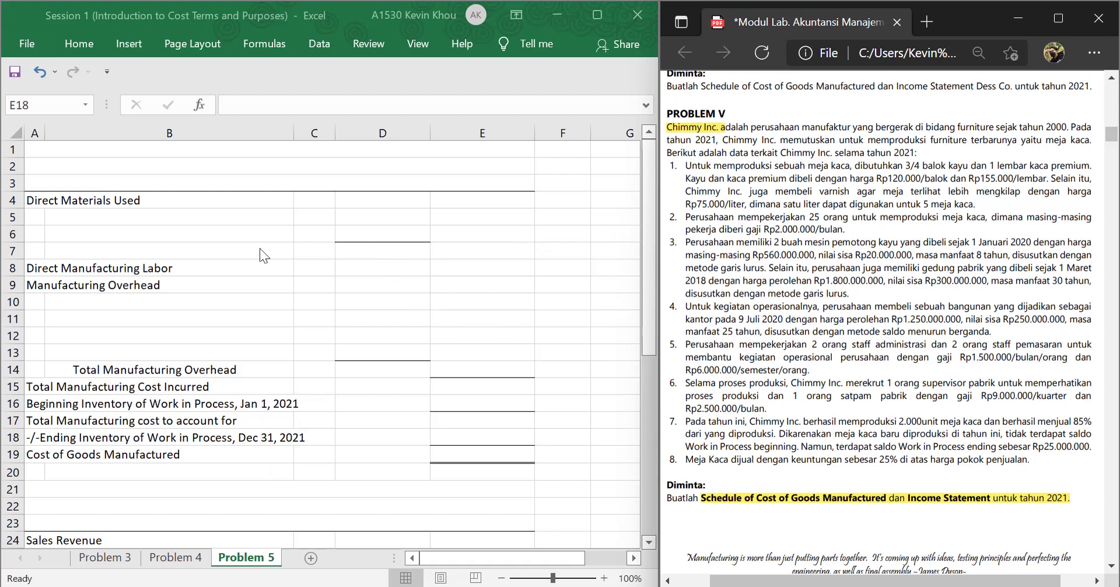
- Switch to the Excel workbook and change the font colour of the company name in A1 to black
left_click(440, 183)
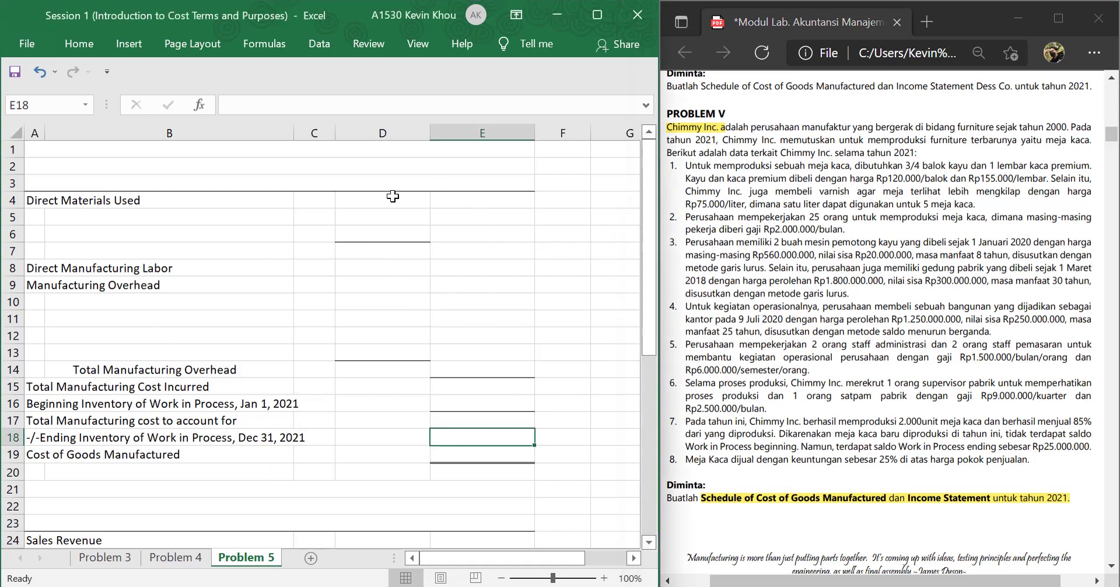
left_click(353, 151)
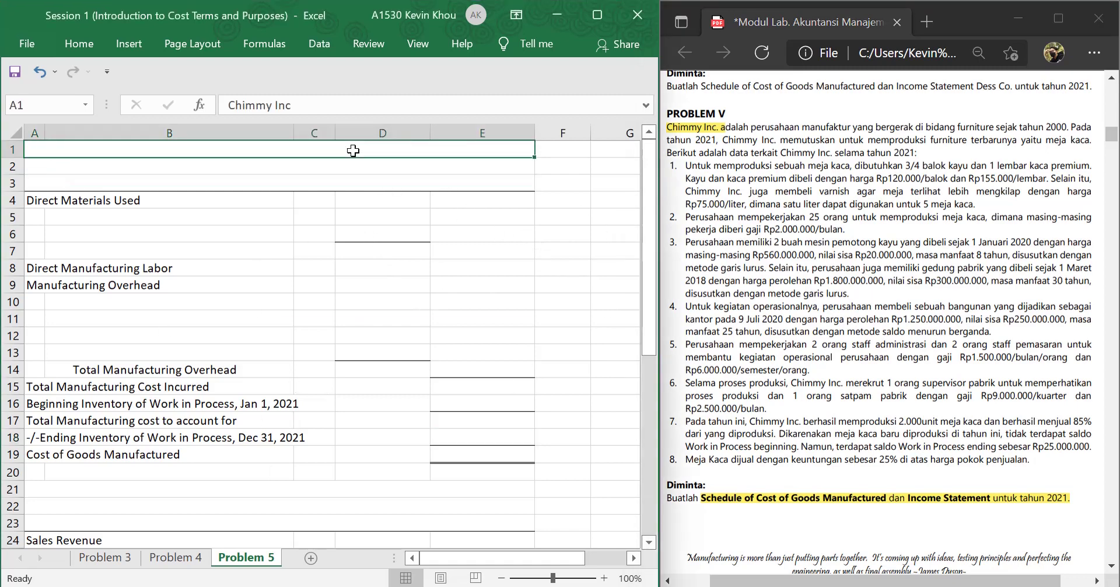
right_click(352, 151)
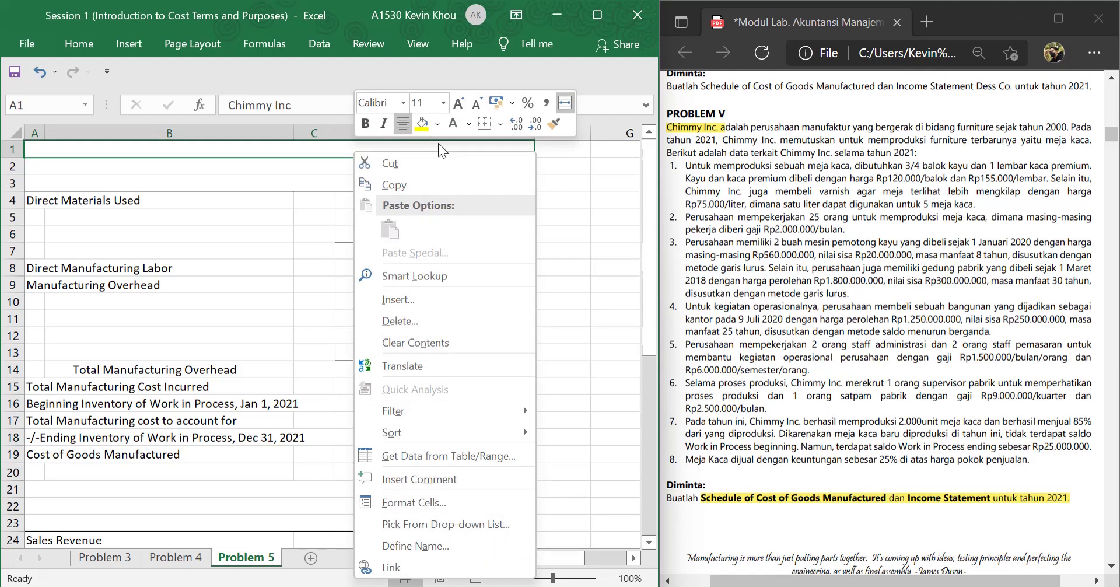
left_click(469, 123)
left_click(485, 150)
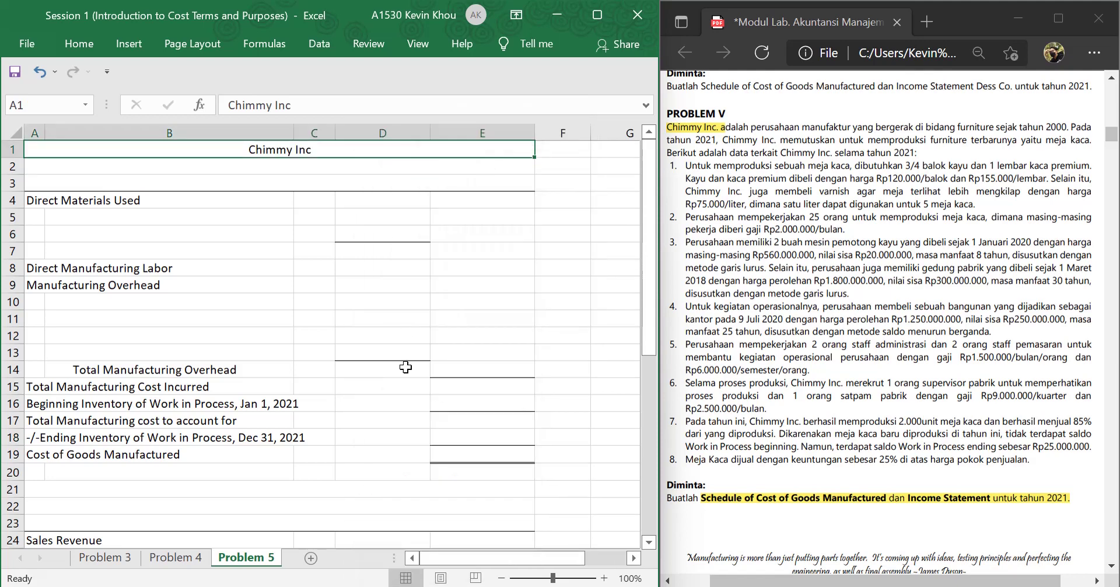
- Change the font colour of the schedule title in A2 and the period line in A3 to black
left_click(449, 167)
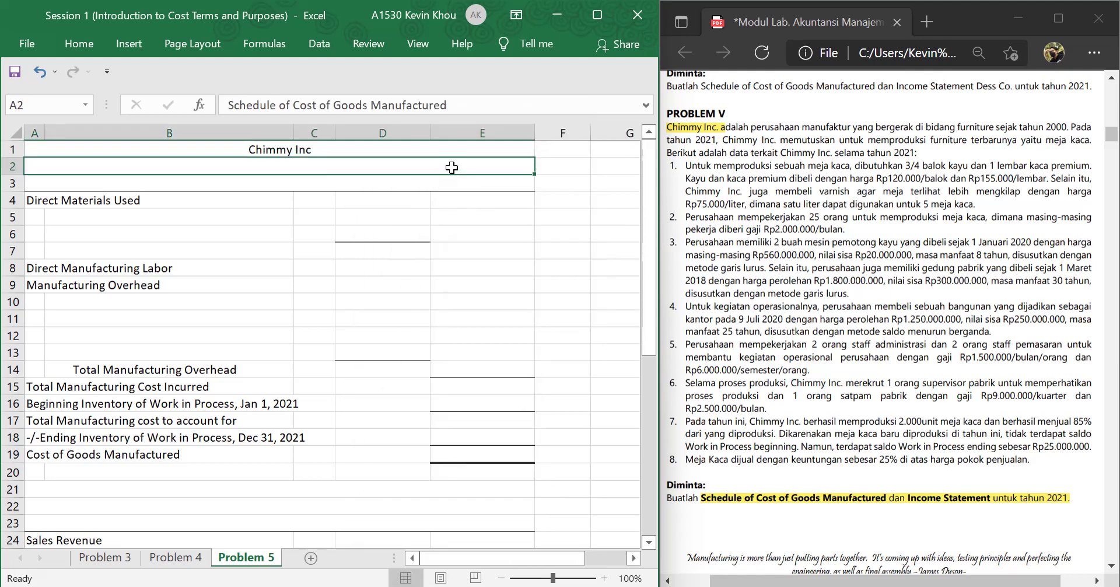
right_click(451, 167)
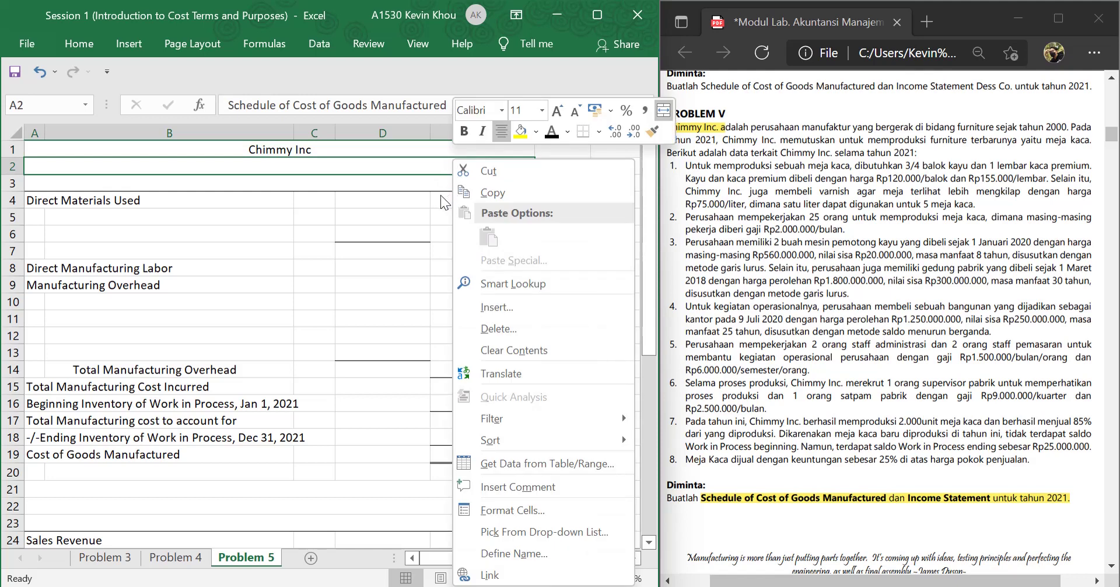
left_click(550, 133)
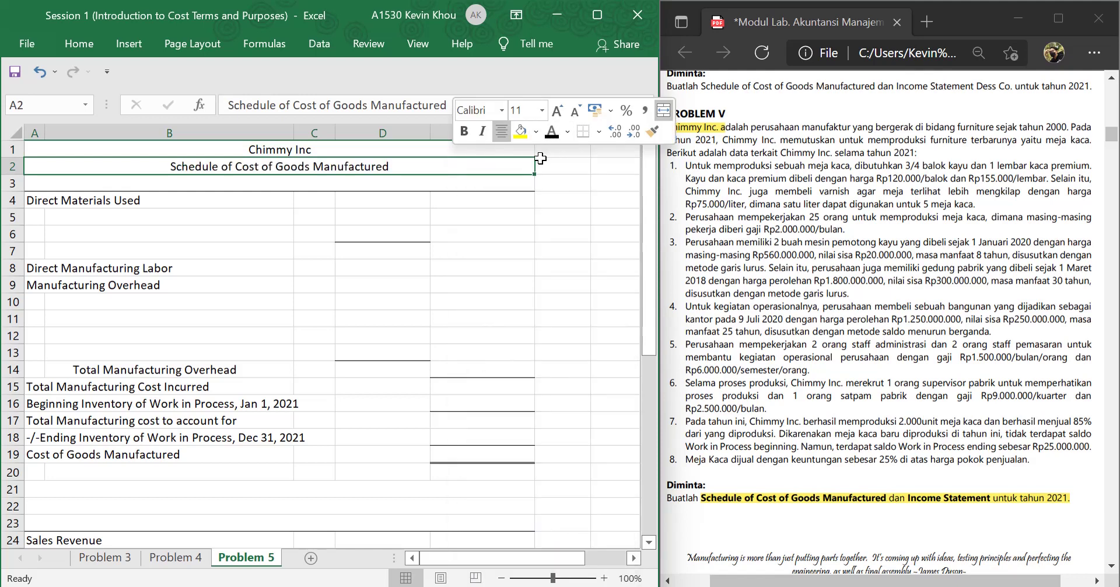
left_click(521, 182)
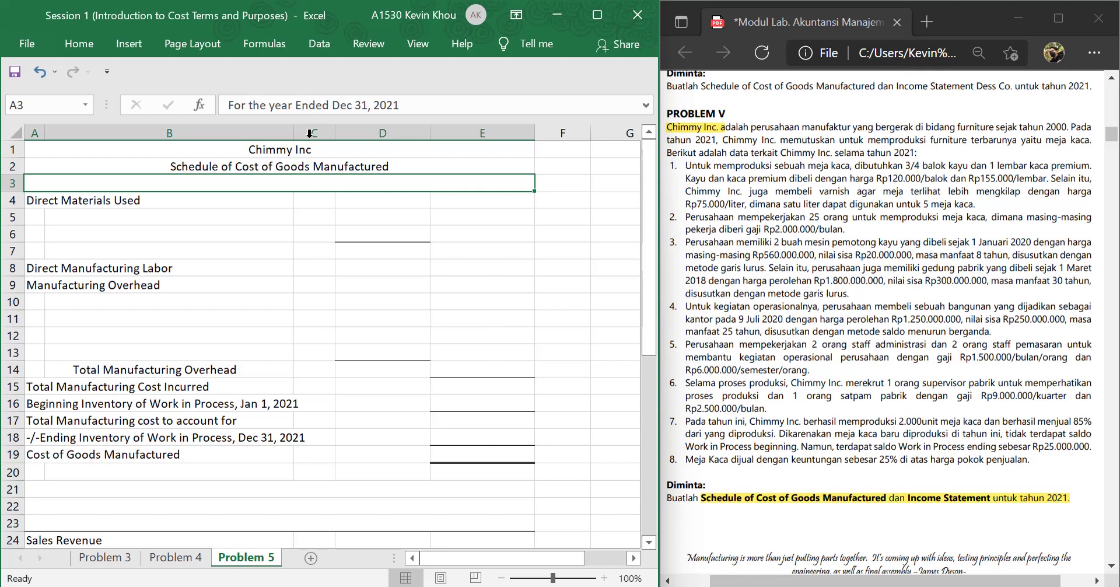
right_click(321, 181)
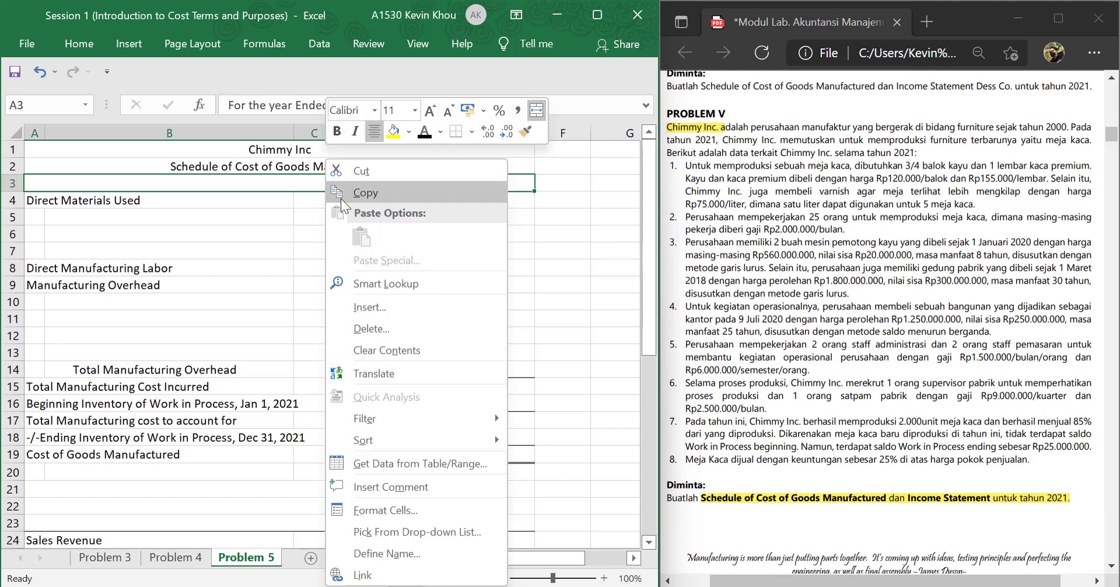
left_click(421, 138)
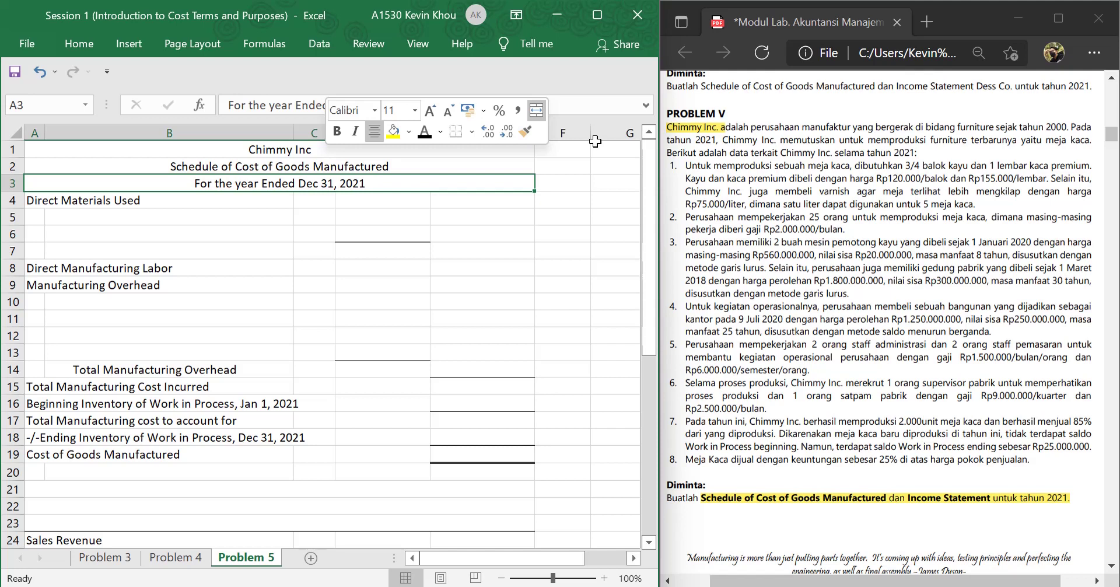
left_click(624, 229)
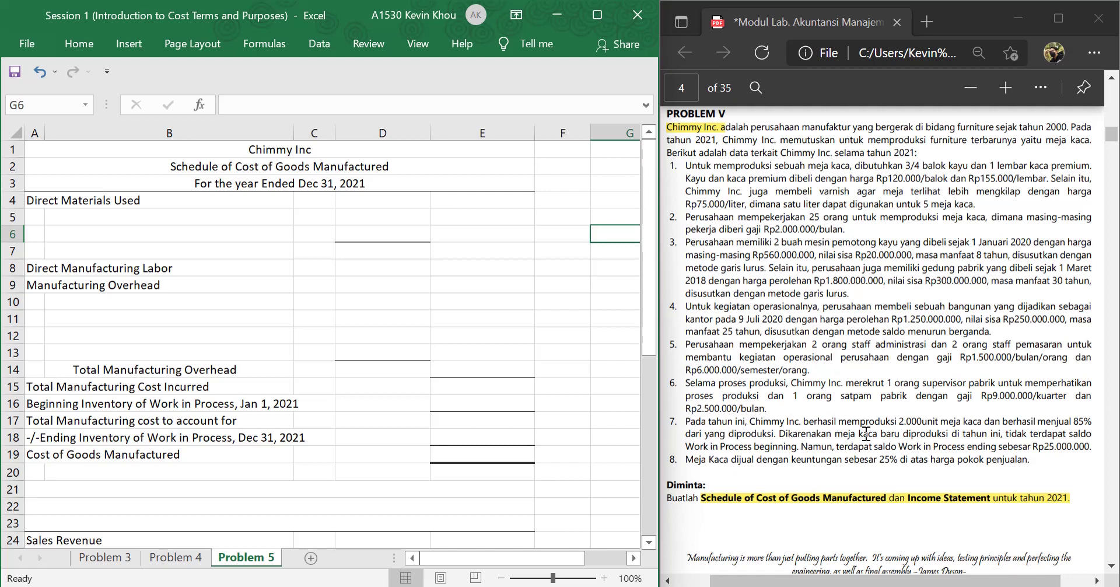
- In point 7 of the Problem V text in the PDF, highlight "memproduksi 2.000unit meja kaca" in green
left_click_drag(900, 422, 973, 425)
left_click_drag(839, 422, 983, 422)
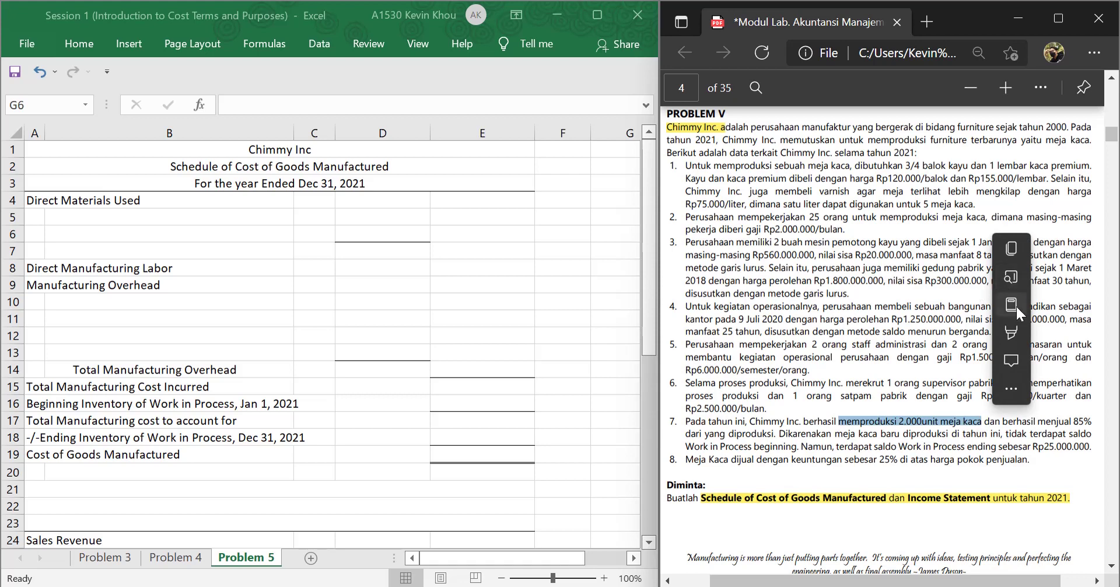
left_click(1013, 325)
left_click(1045, 359)
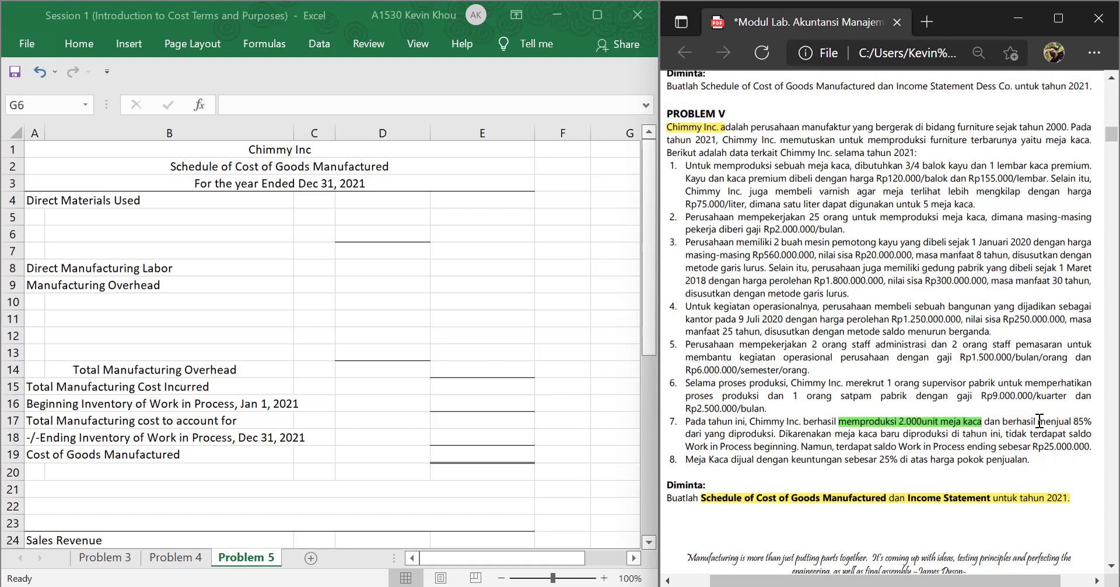
- Highlight "menjual 85% dari yang diproduksi" in point 7 in light blue
left_click_drag(1039, 422, 773, 433)
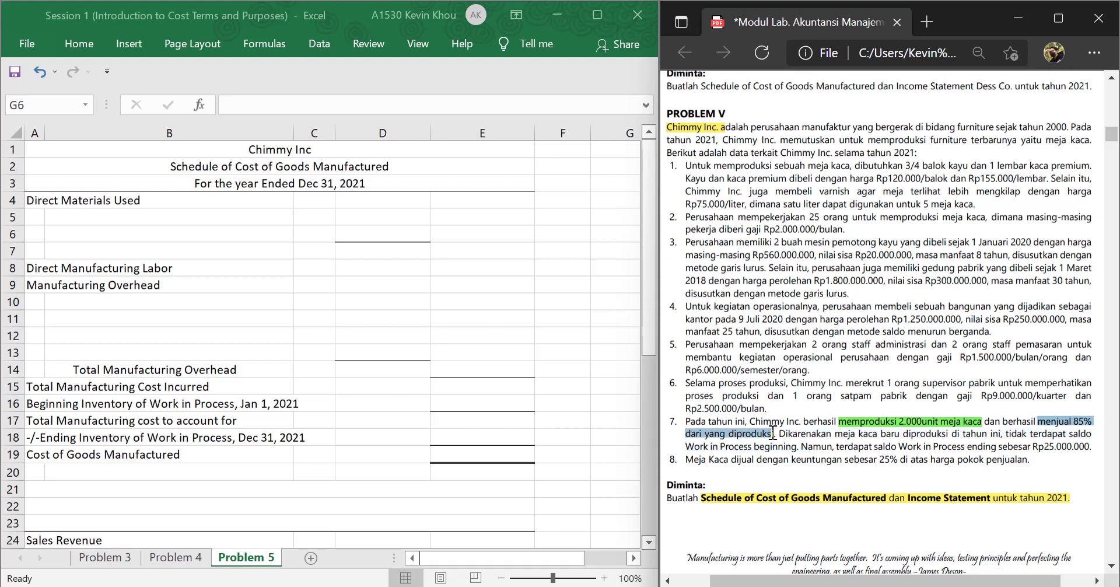
right_click(774, 433)
mouse_move(833, 344)
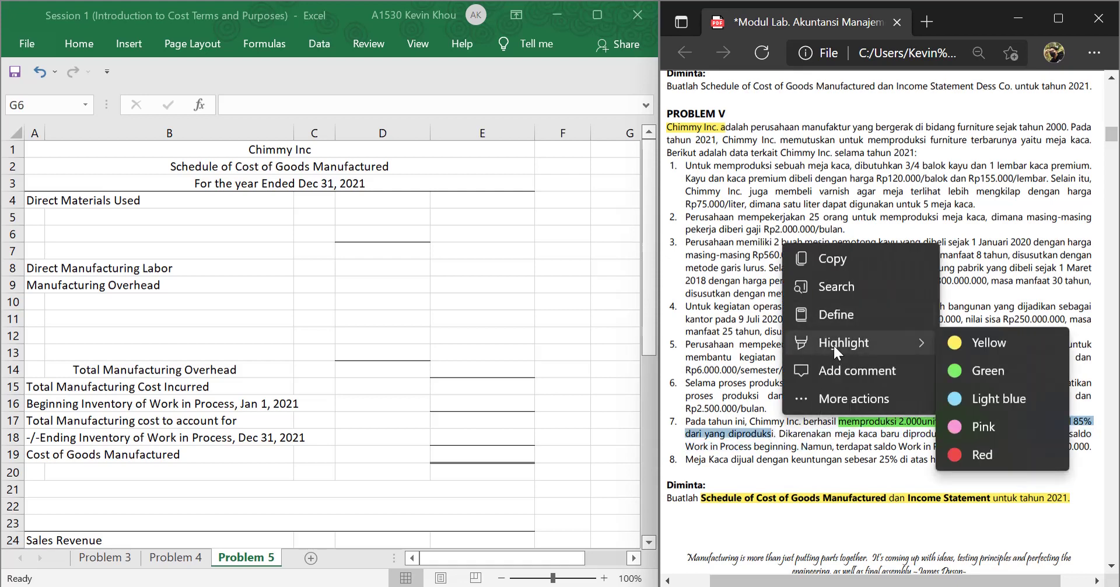
left_click(990, 397)
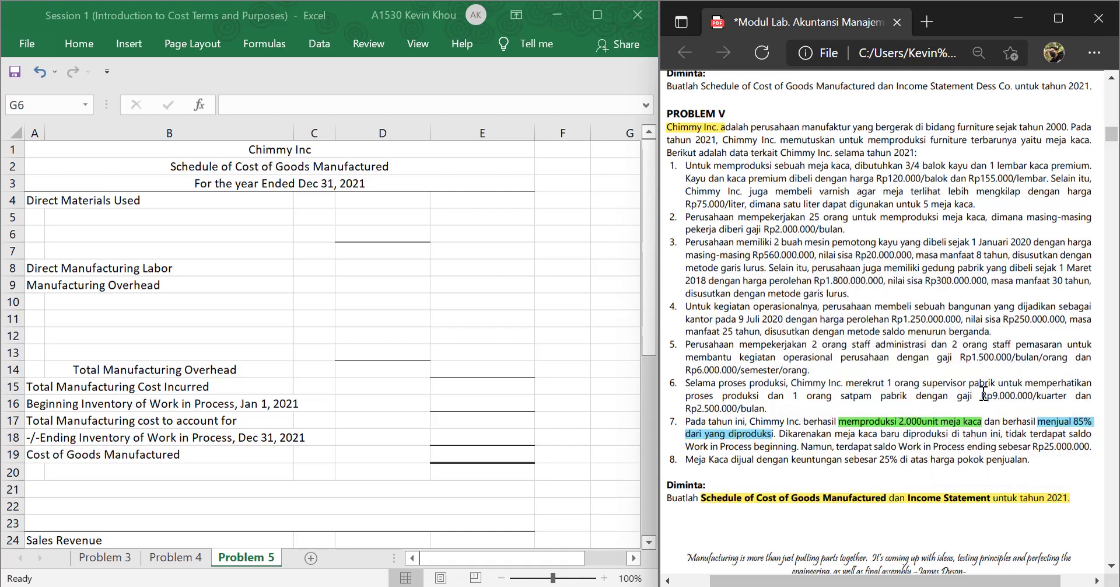
- Examine the opening inventory data given in Problem IV and compare it with the Problem V text
scroll(984, 392, "up", 15)
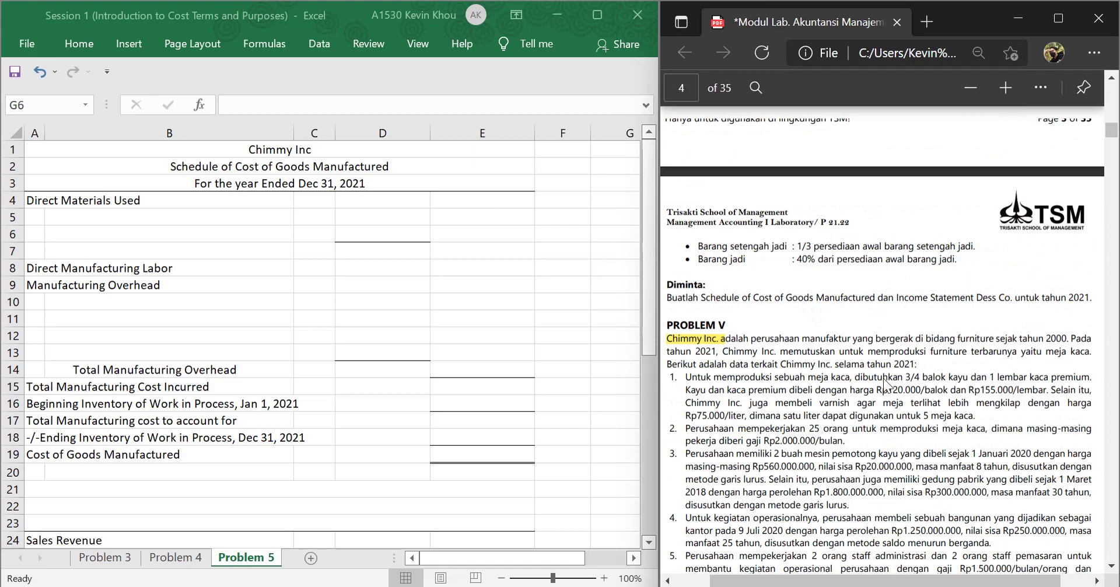
scroll(915, 340, "up", 2)
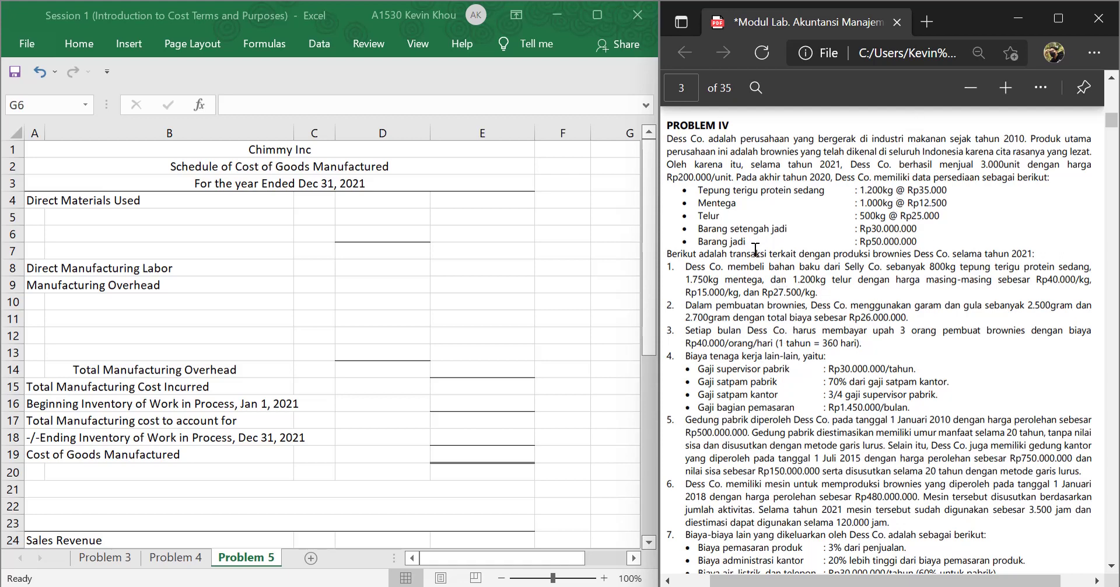
scroll(754, 268, "down", 5)
scroll(754, 267, "down", 6)
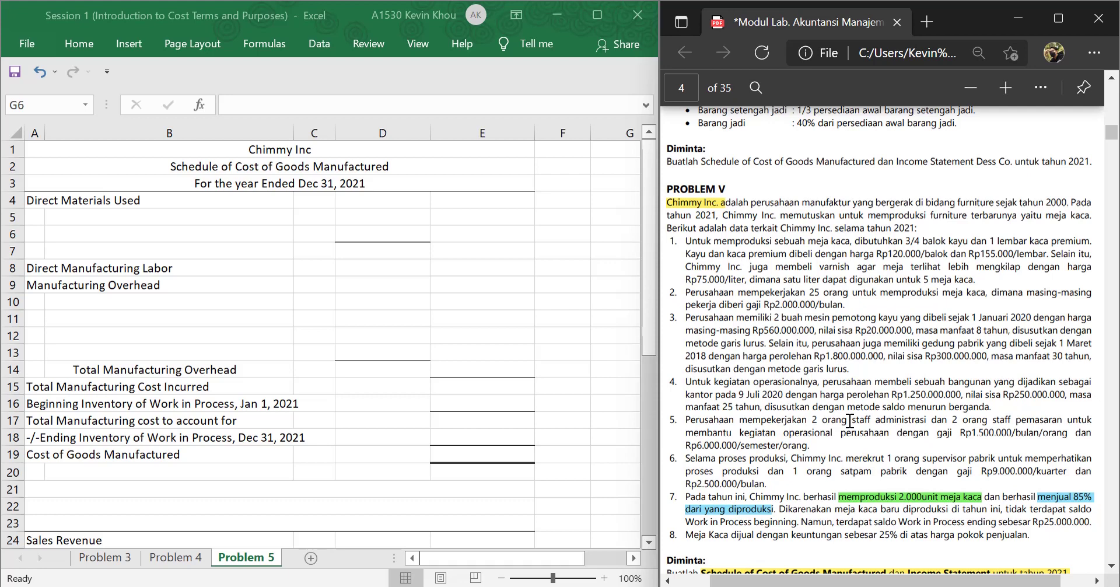
scroll(850, 421, "down", 1)
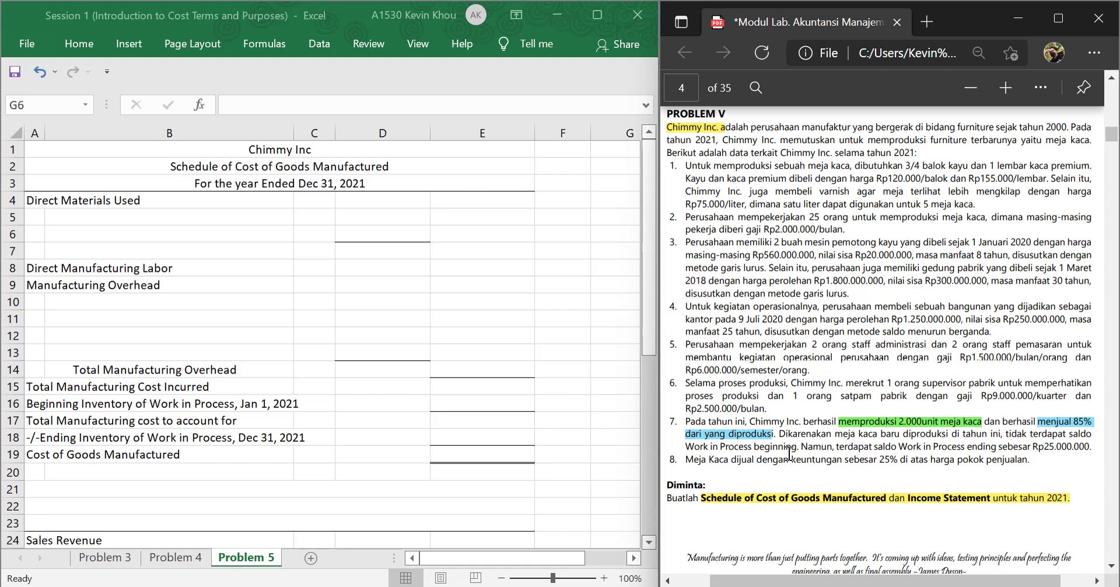
- In the worksheet, enter 2000 as the Unit Produced value in J4, with the sheet zoomed to 90%
left_click(575, 214)
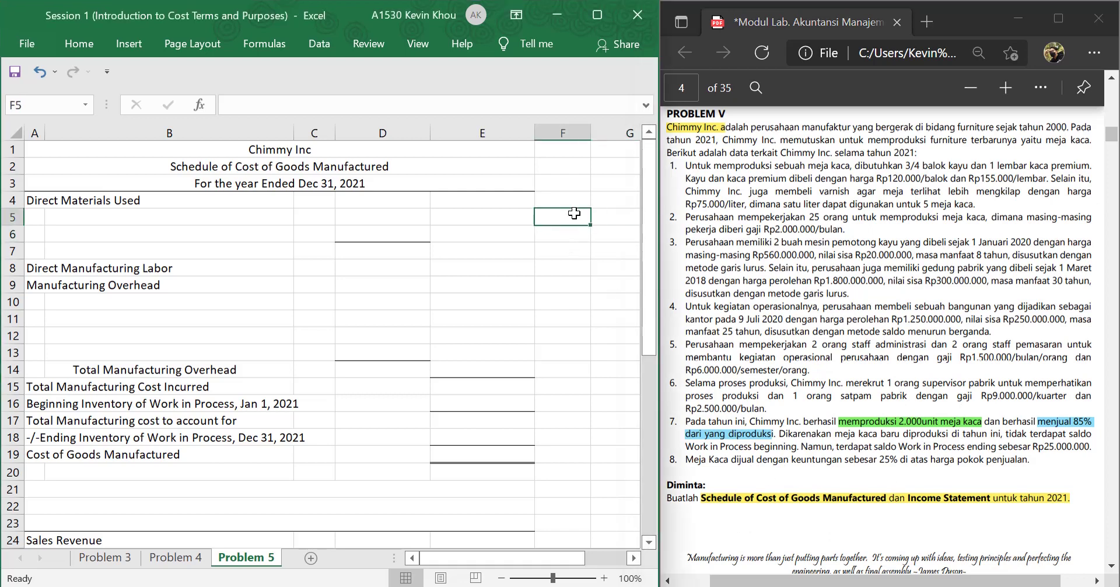
key("Right")
key("Right")
key("Right")
key("Right")
key("Up")
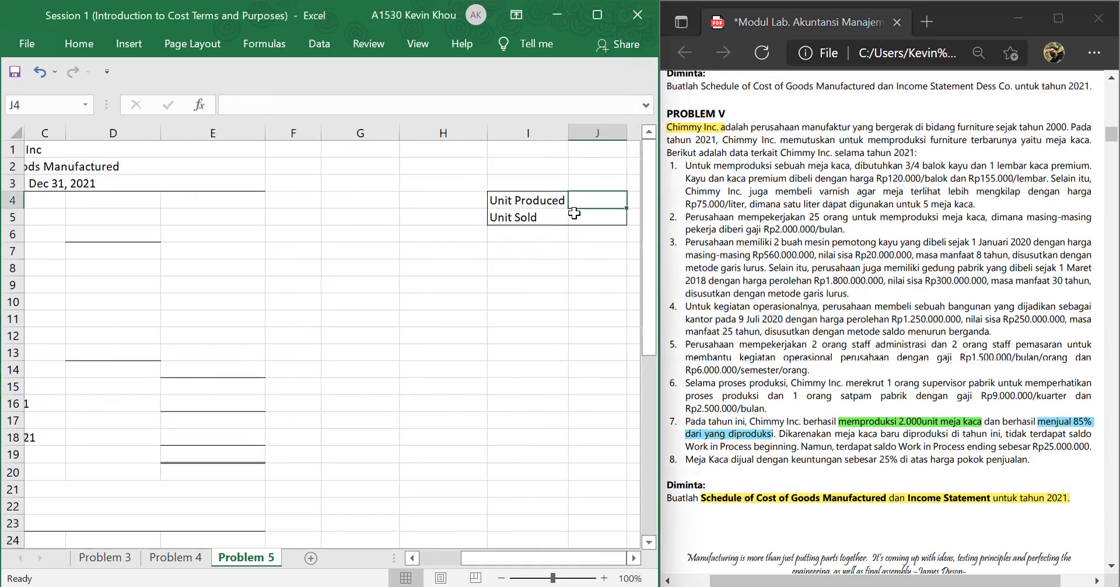
left_click(501, 578)
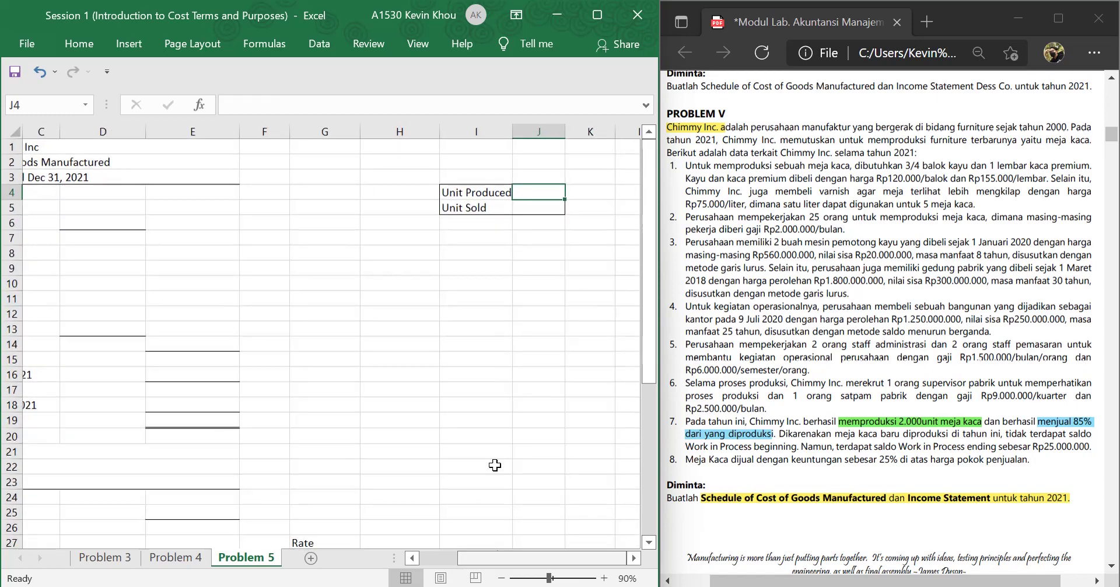
type("2000")
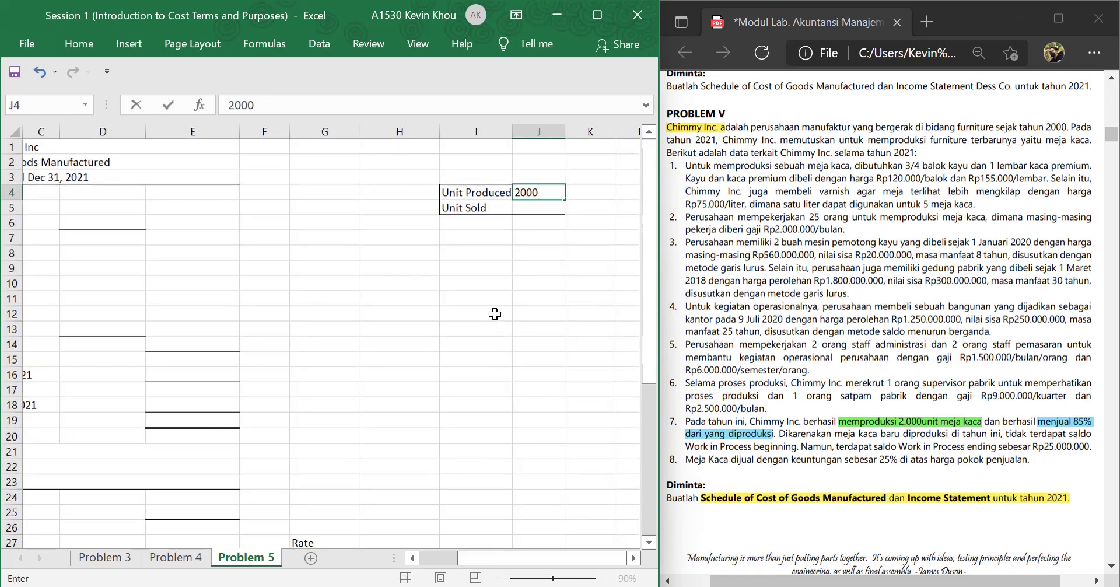
key("Return")
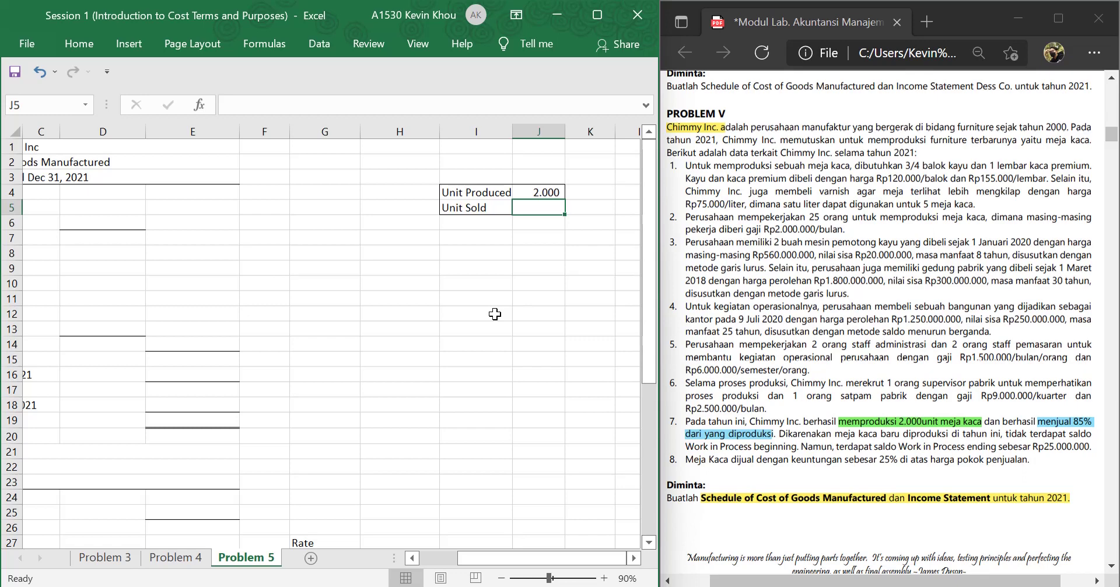
- Calculate Unit Sold in J5 as 85% of Unit Produced with the formula =J4*85%
type("=")
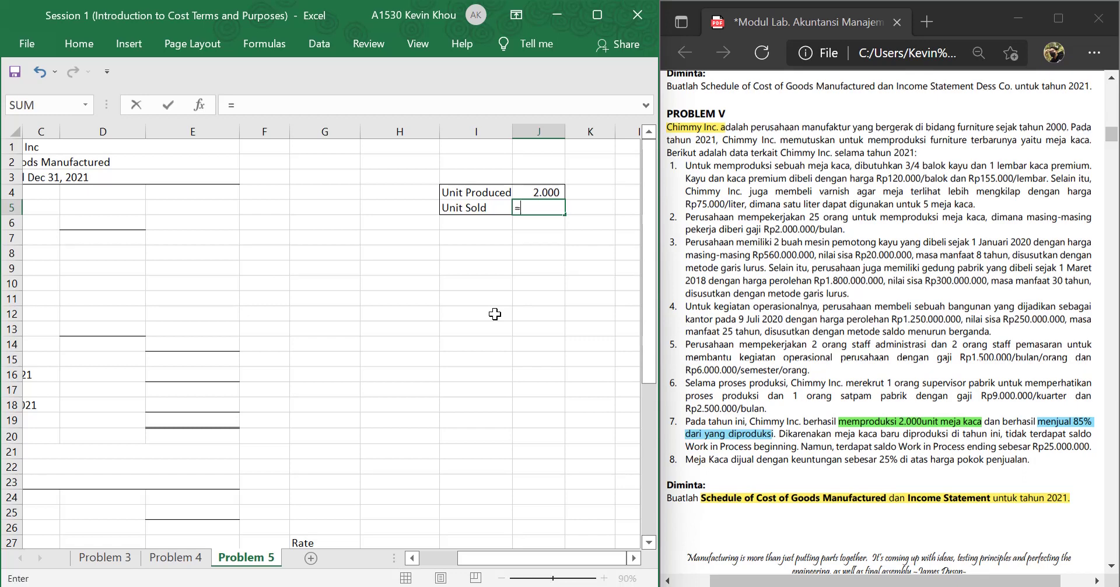
key("Up")
type("*85%")
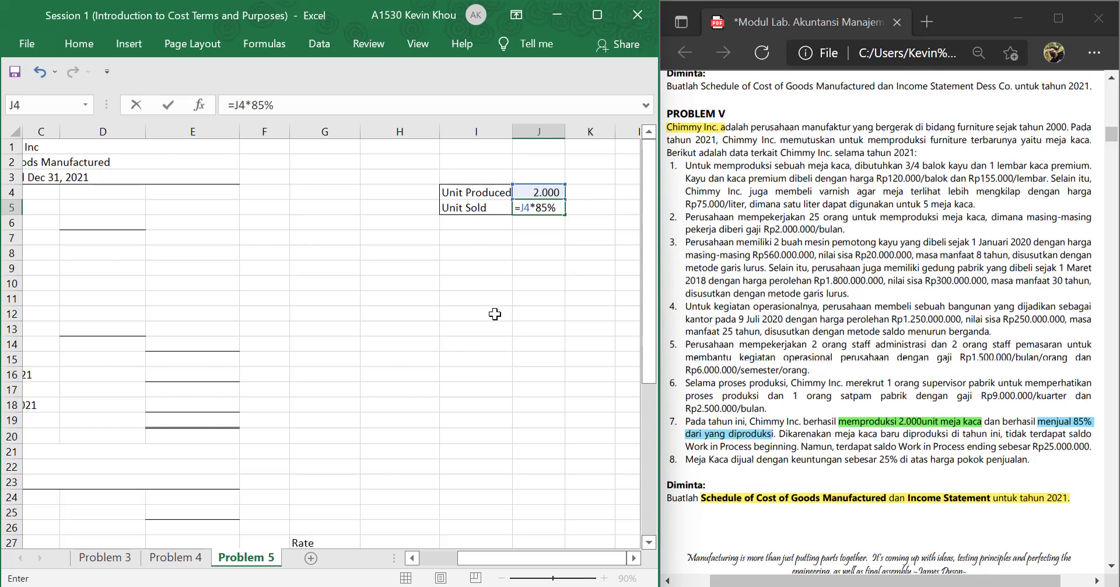
key("Return")
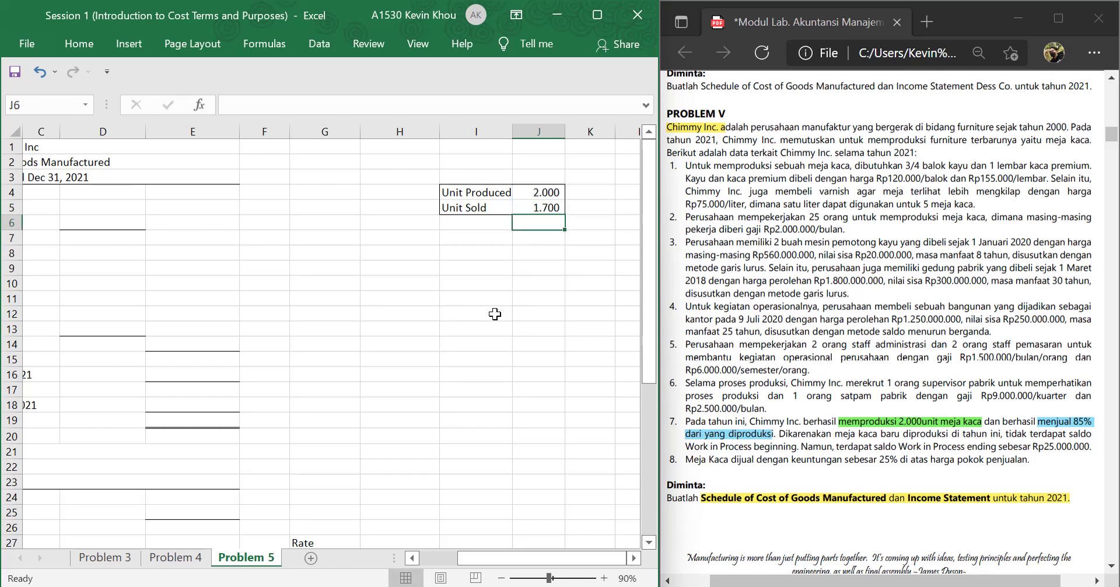
- Review the Unit Produced and Unit Sold figures alongside the Schedule of Cost of Goods Manufactured, starting with Direct Materials Used
key("Up")
key("Up")
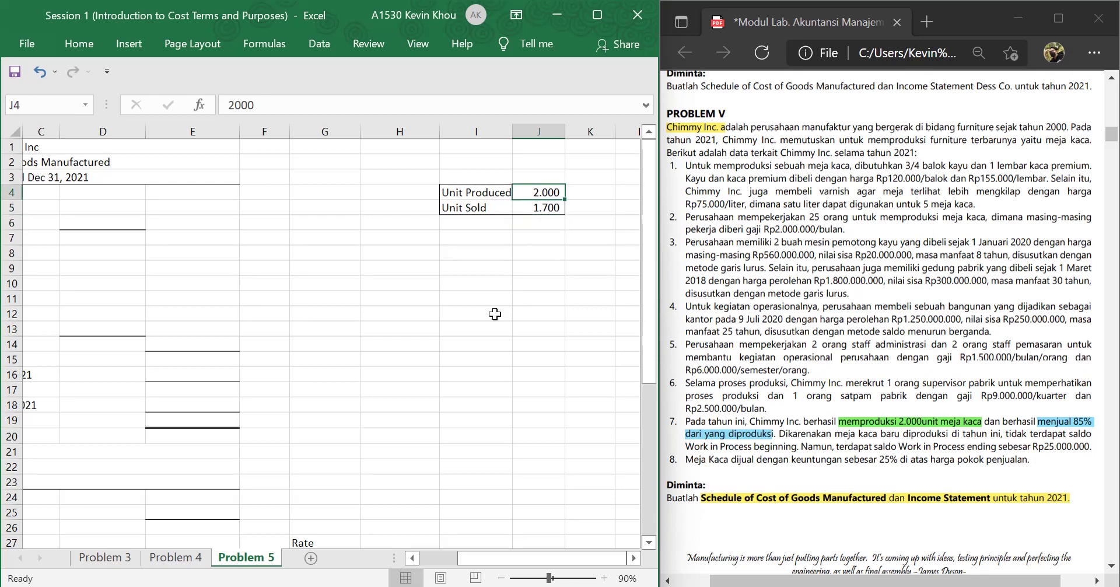
key("Left")
key("Left")
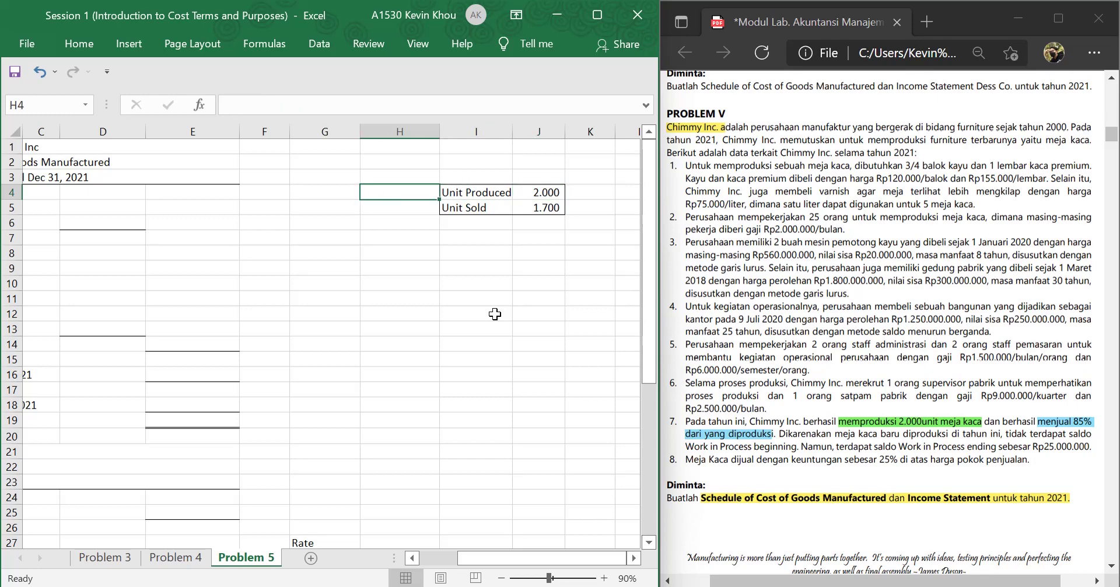
key("Left")
key("Left")
key("Left")
key("Left")
key("Left")
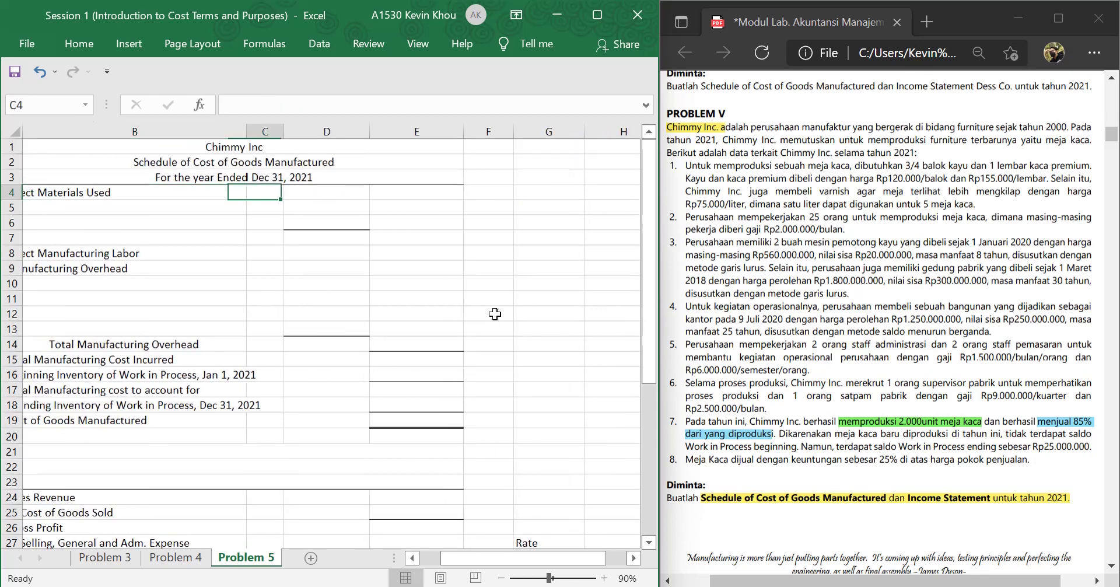
key("Right")
key("Right")
key("Right")
key("Right")
key("Right")
key("Right")
key("Right")
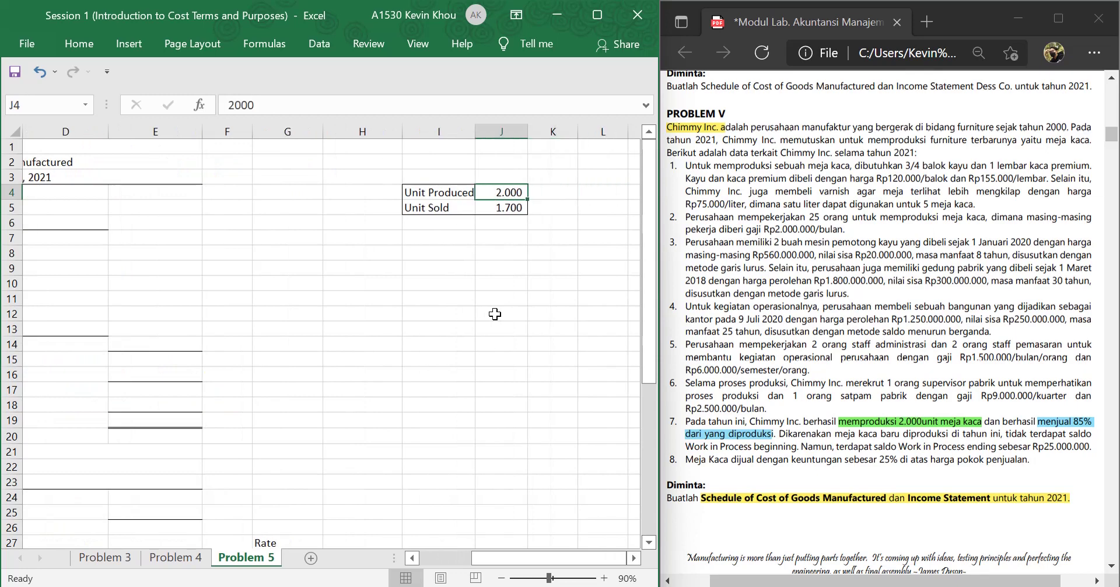
key("Left")
key("Left")
key("Left")
key("Left")
key("Left")
key("Left")
key("Left")
key("Left")
key("Left")
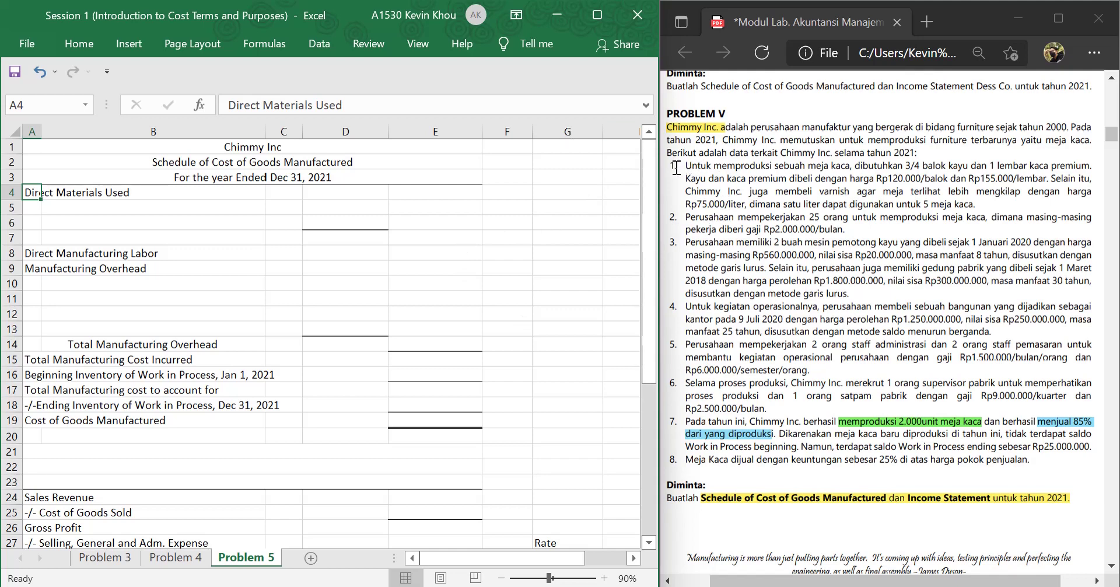
- Highlight the number of point 1 in Problem V in yellow
left_click_drag(669, 165, 682, 164)
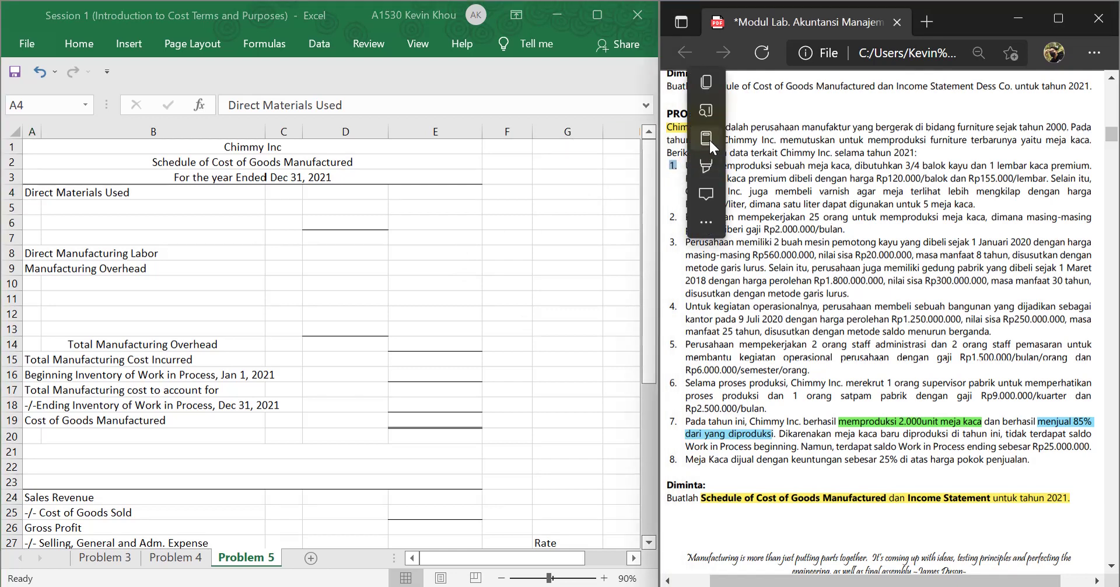
mouse_move(713, 156)
left_click(750, 159)
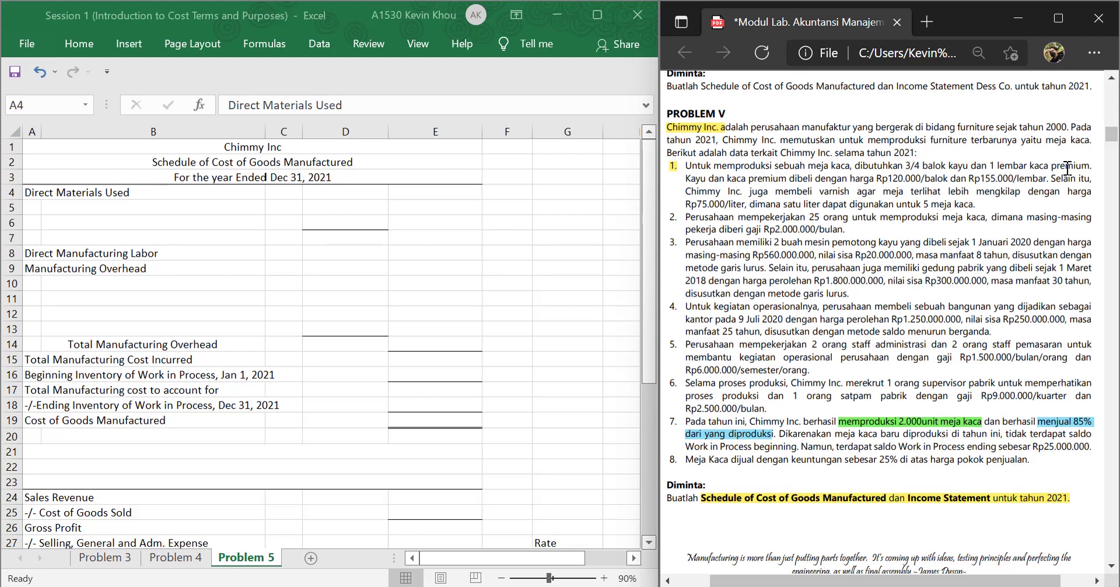
- Enter the heading "Biaya Bahan Baku 1 Meja Kaca" in H7, below the Unit Produced and Unit Sold box
left_click(524, 194)
key("Right")
key("Right")
key("Right")
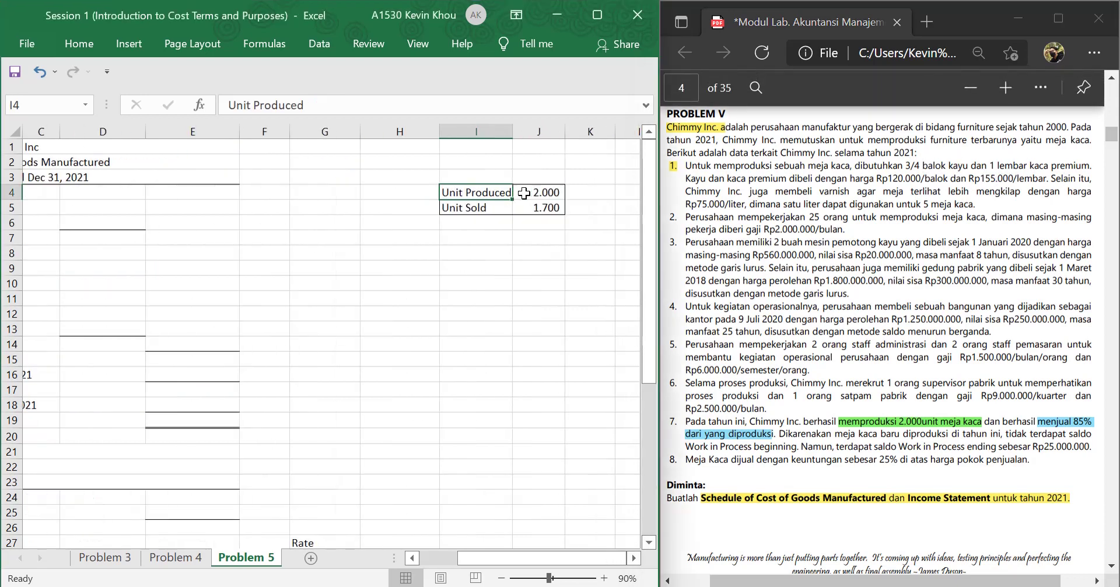
key("Down")
key("Down")
key("Down")
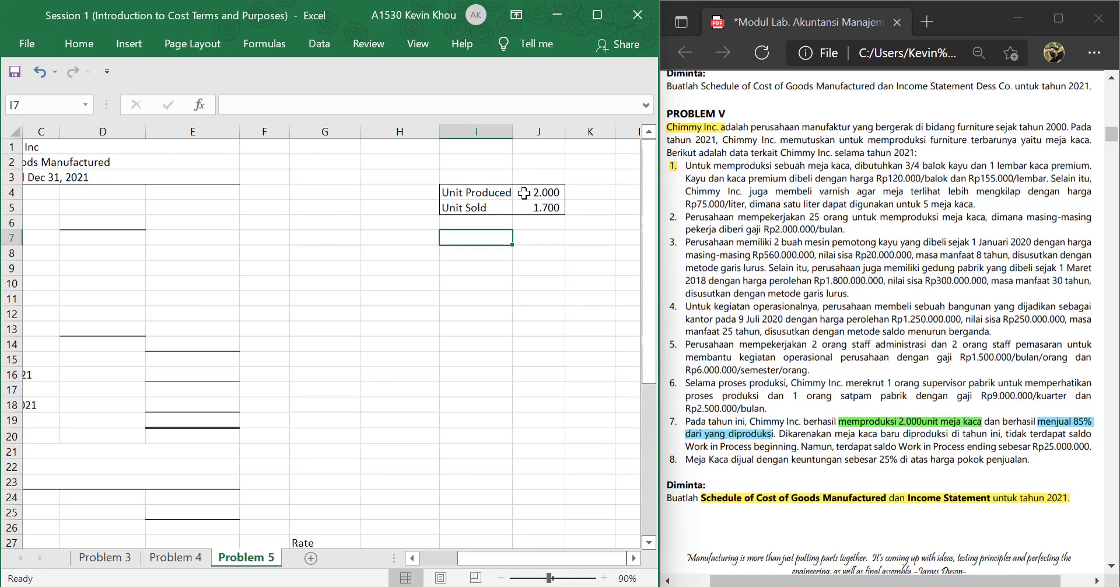
key("Left")
type("Biaya P")
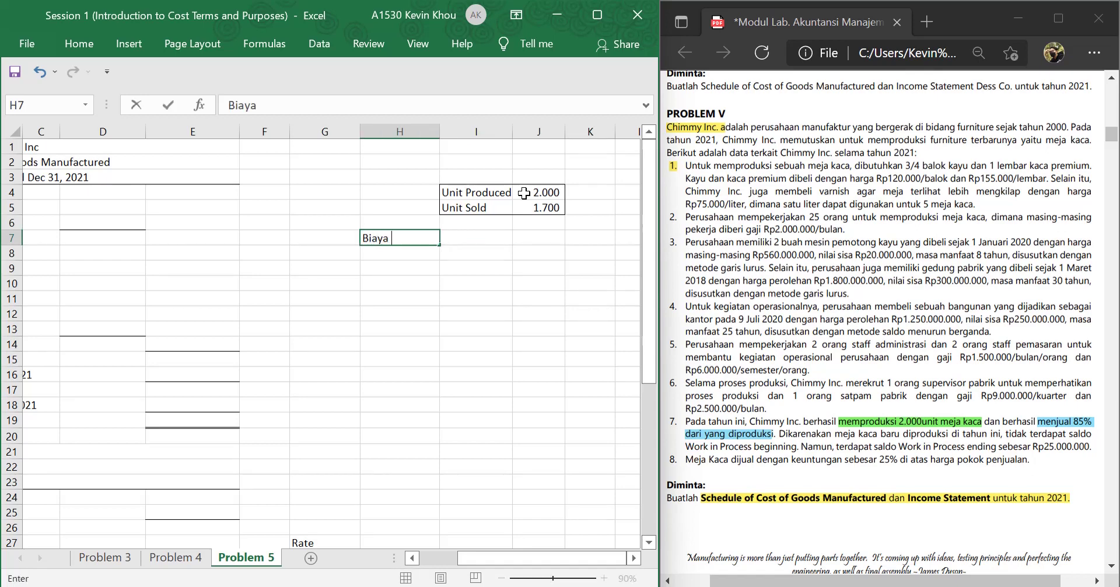
key("BackSpace")
type("bahan")
key("BackSpace")
key("BackSpace")
key("BackSpace")
key("BackSpace")
key("BackSpace")
type("Bahan Baku ")
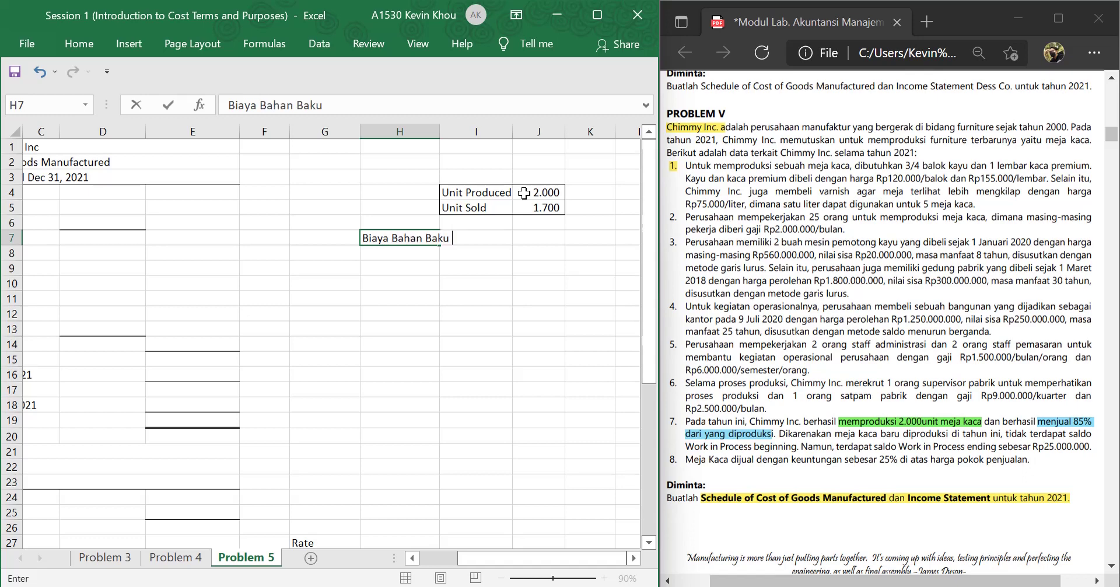
type(" 1 Meja Kaca")
key("Return")
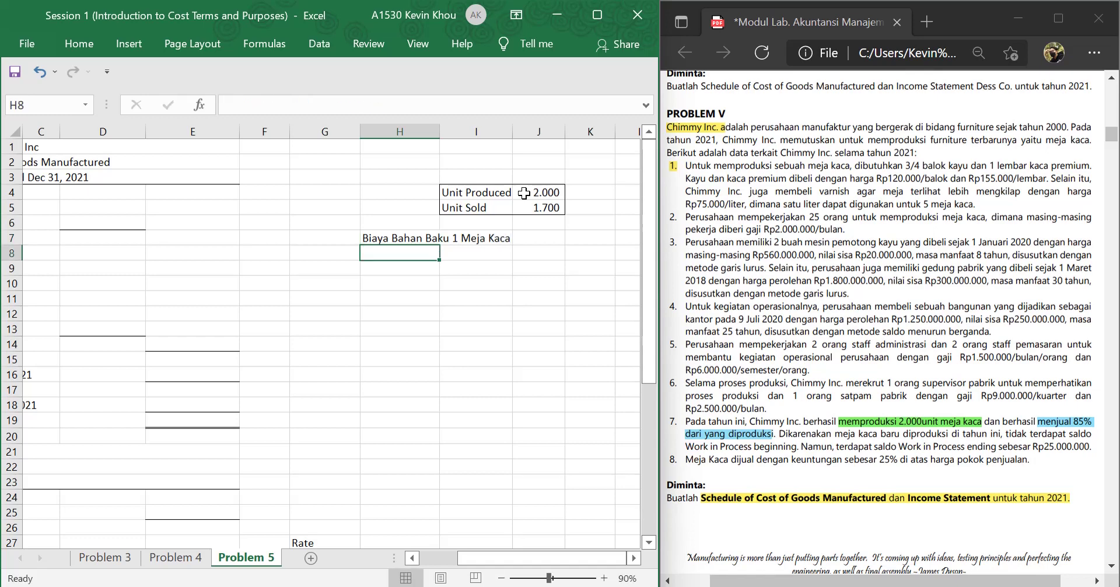
- Enter the material labels "Balok Kayu" in I8 and "Kaca Premium" in I9 beneath the heading
type("Balok")
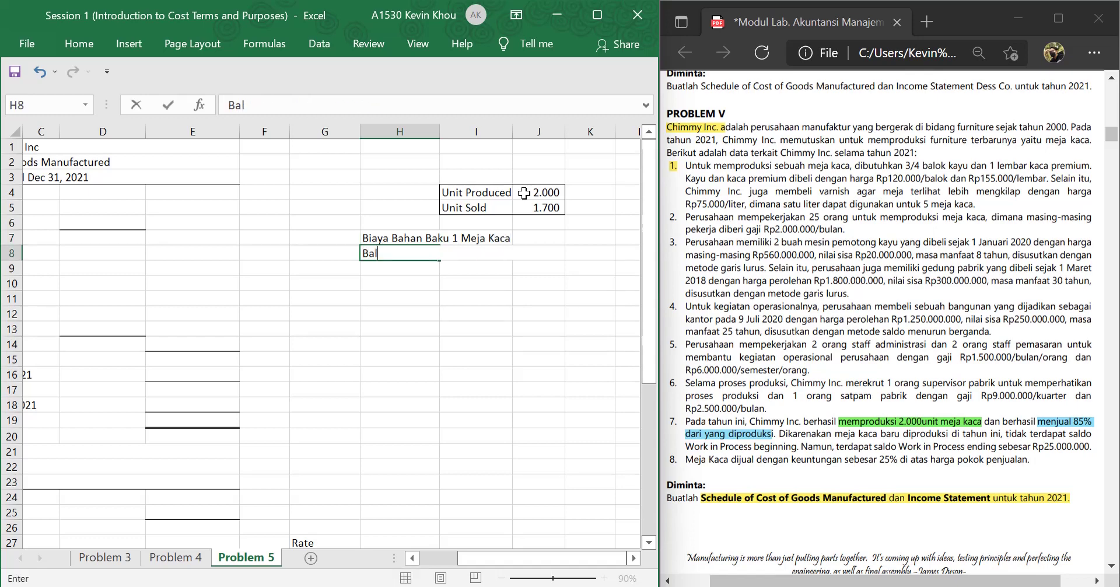
key("BackSpace")
key("BackSpace")
key("BackSpace")
key("BackSpace")
key("BackSpace")
key("Right")
type("Balok Kayu")
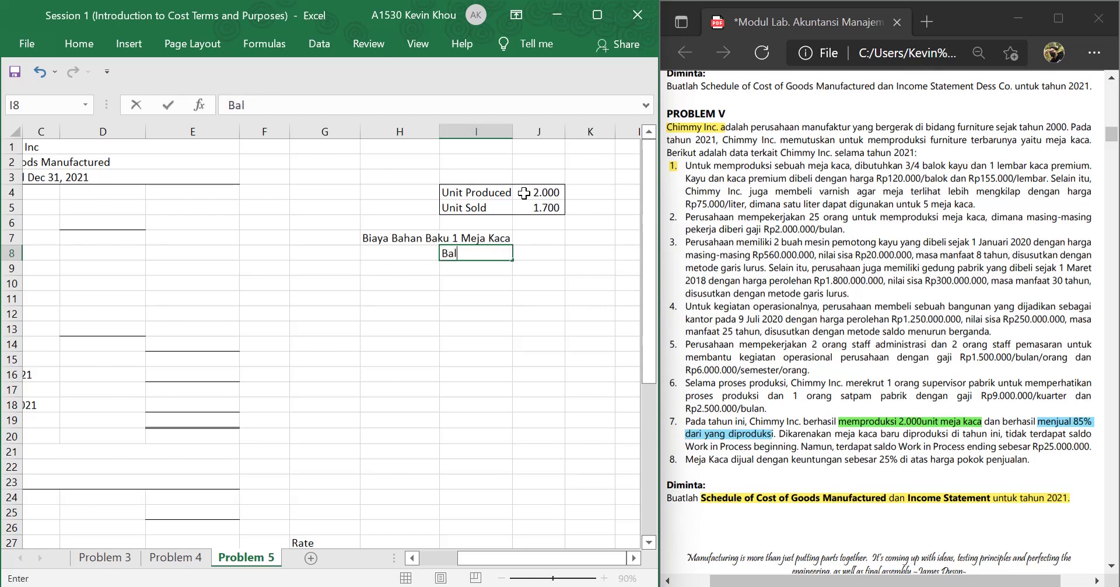
key("Return")
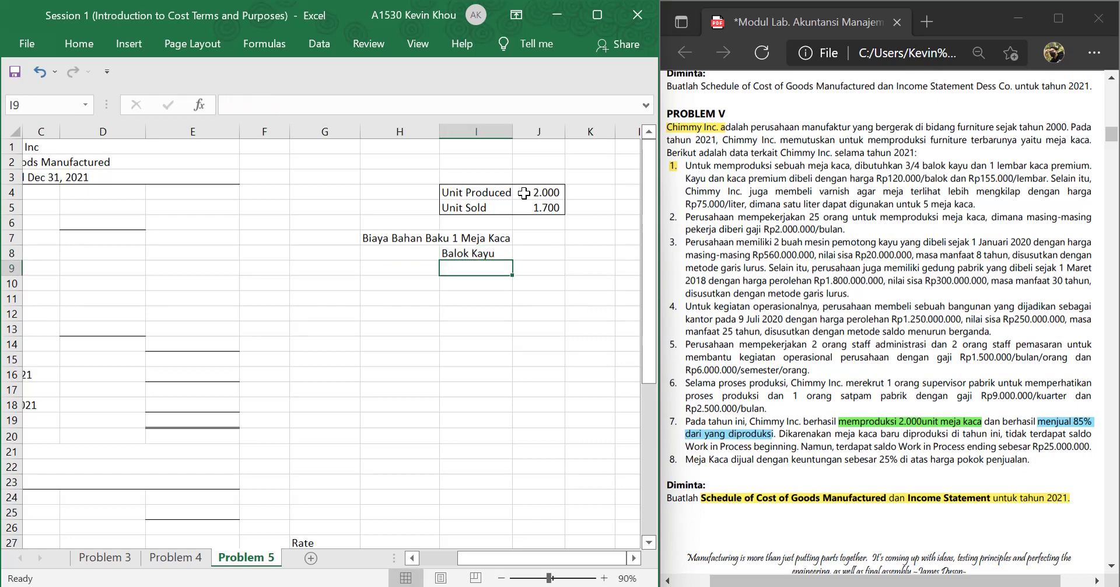
type("KA")
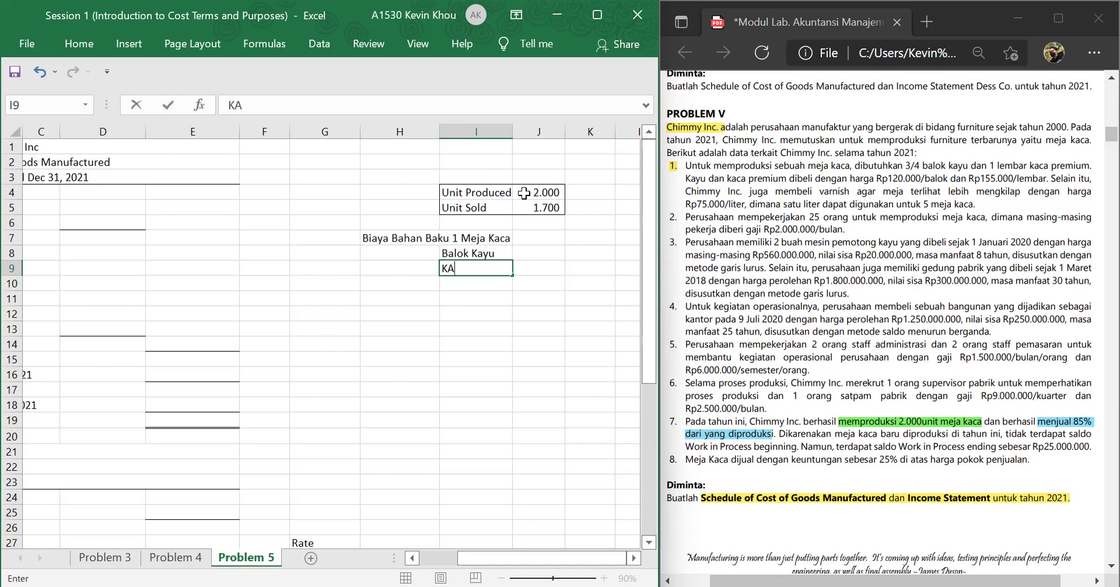
key("BackSpace")
type("aca Premium")
key("Return")
- Calculate the Balok Kayu cost per table in J8 with the formula =3/4*120000
key("Right")
key("Up")
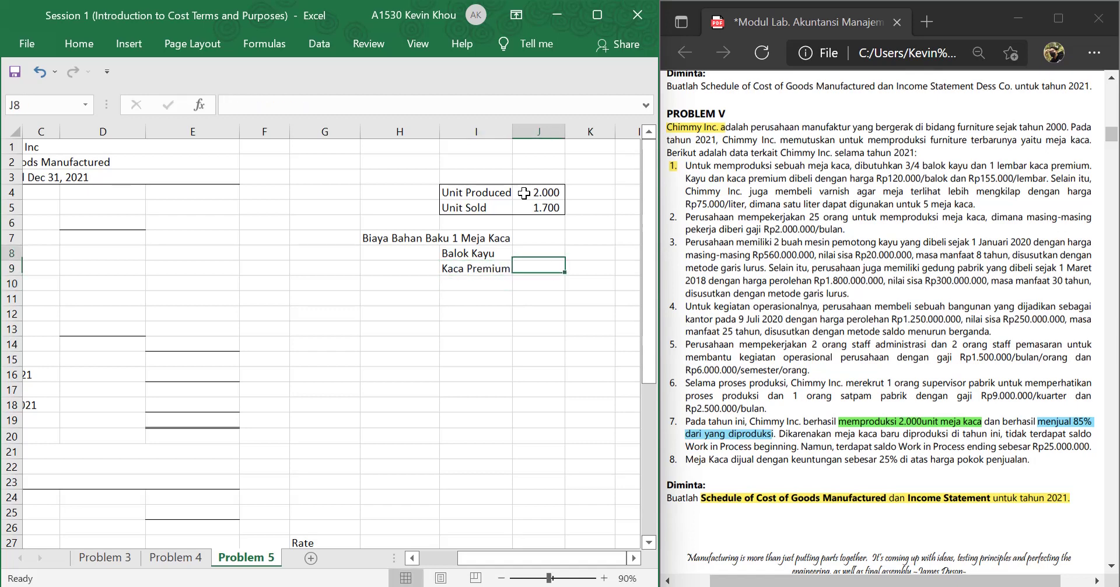
key("Up")
type("=")
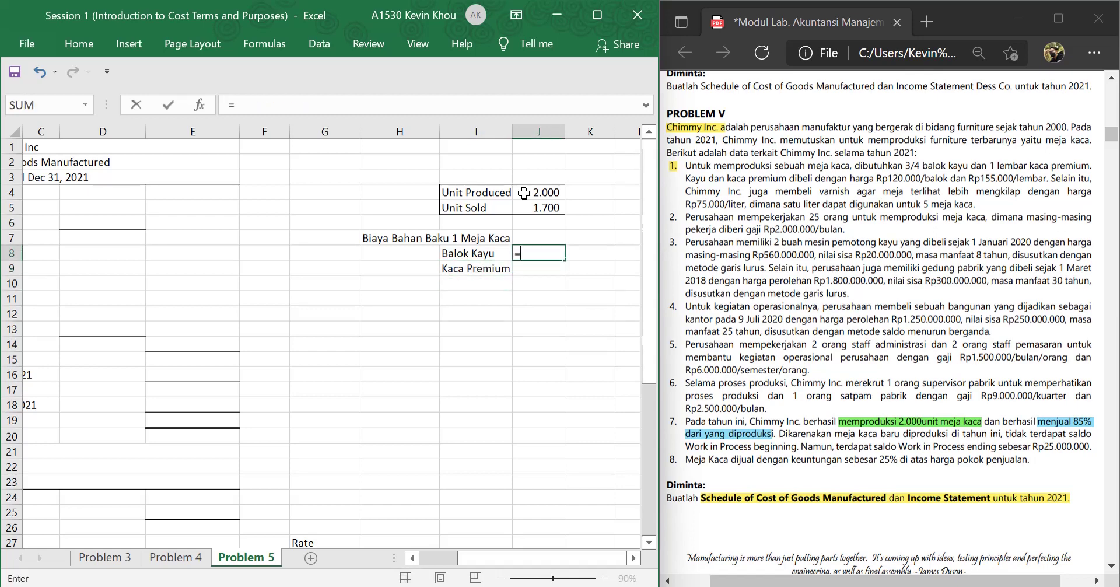
type("3/4")
type("*")
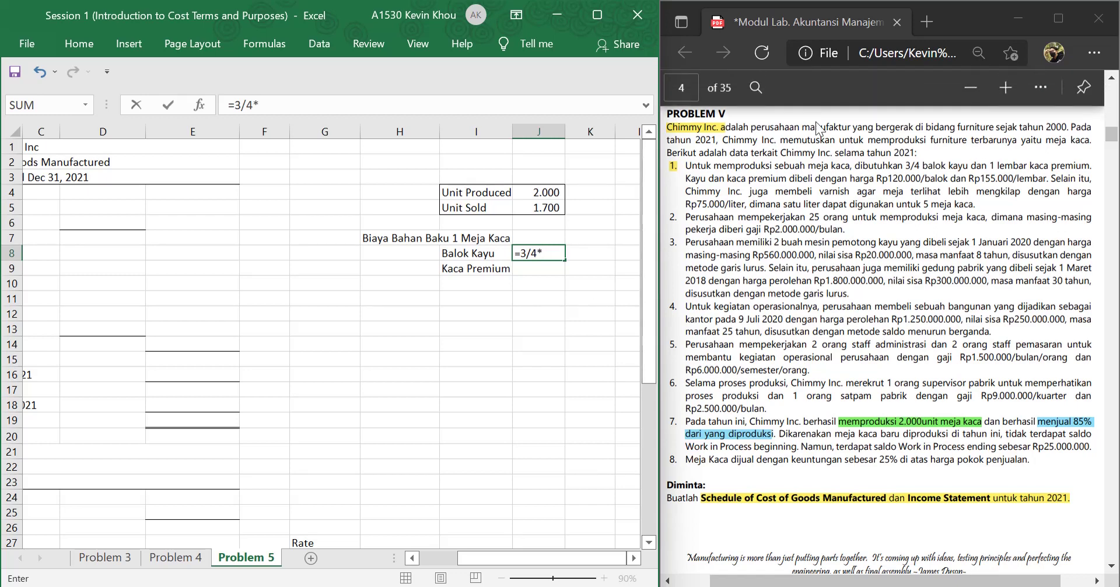
type("120000")
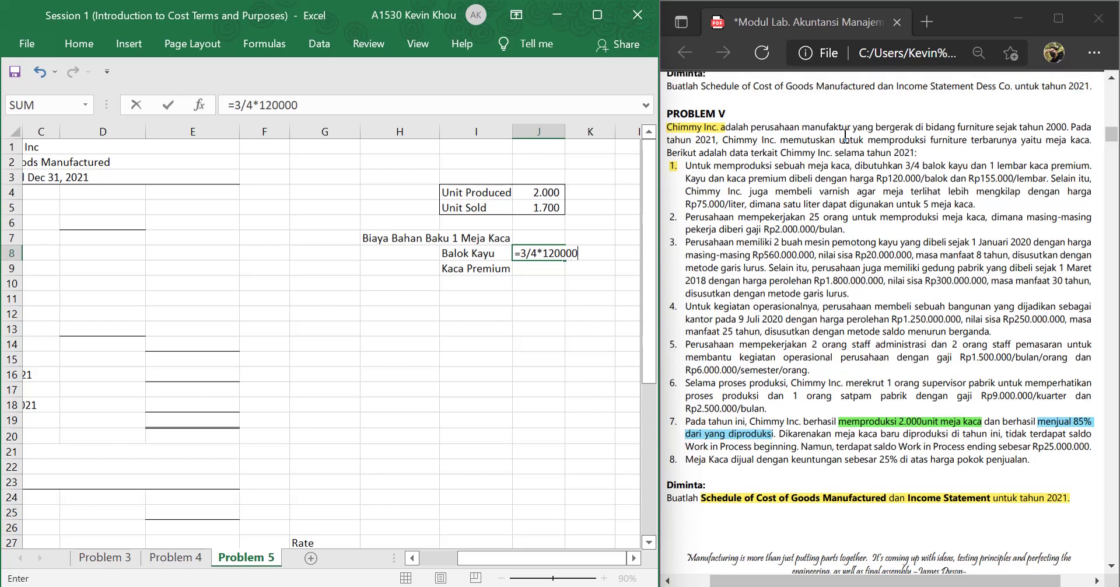
key("Return")
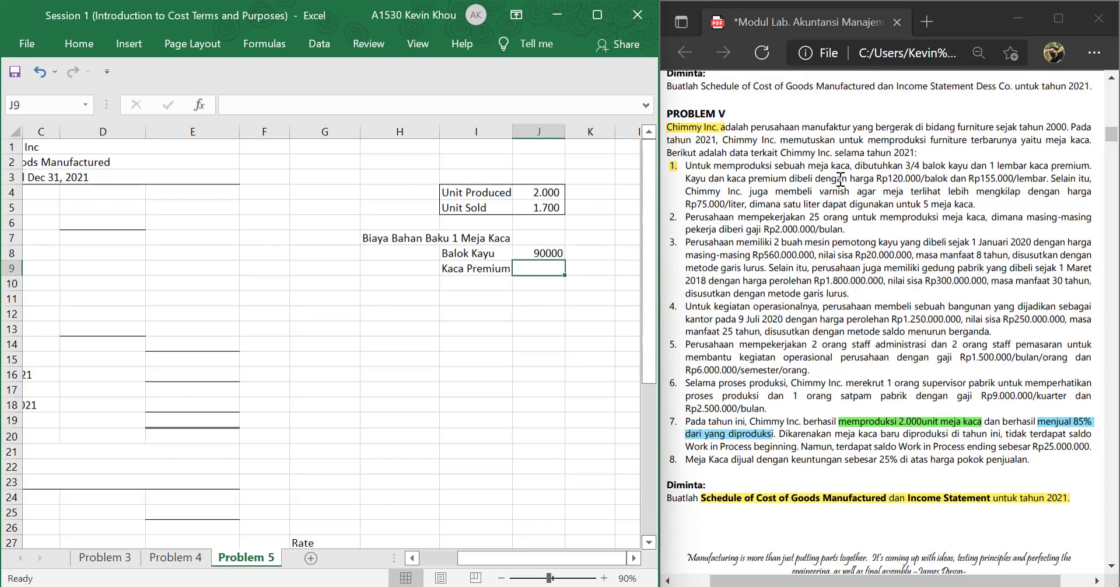
- Format the cost cells J8:J9 with thousands separators and no decimal places
left_click_drag(548, 252, 552, 263)
right_click(552, 262)
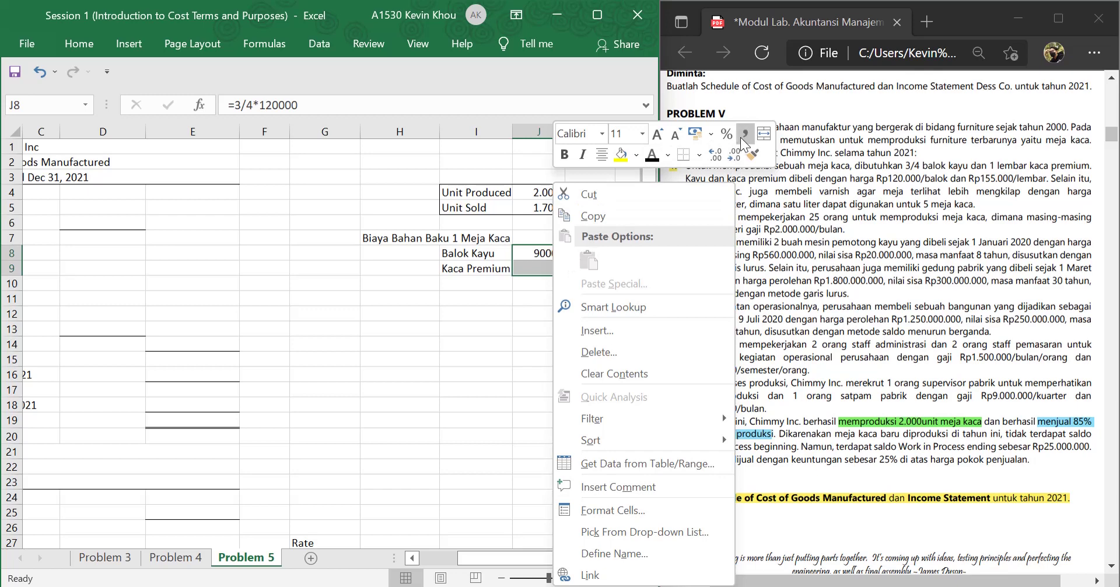
left_click(745, 134)
left_click(734, 154)
left_click(734, 154)
- Calculate the Kaca Premium cost per table in J9 with the formula =1*155000
left_click(544, 270)
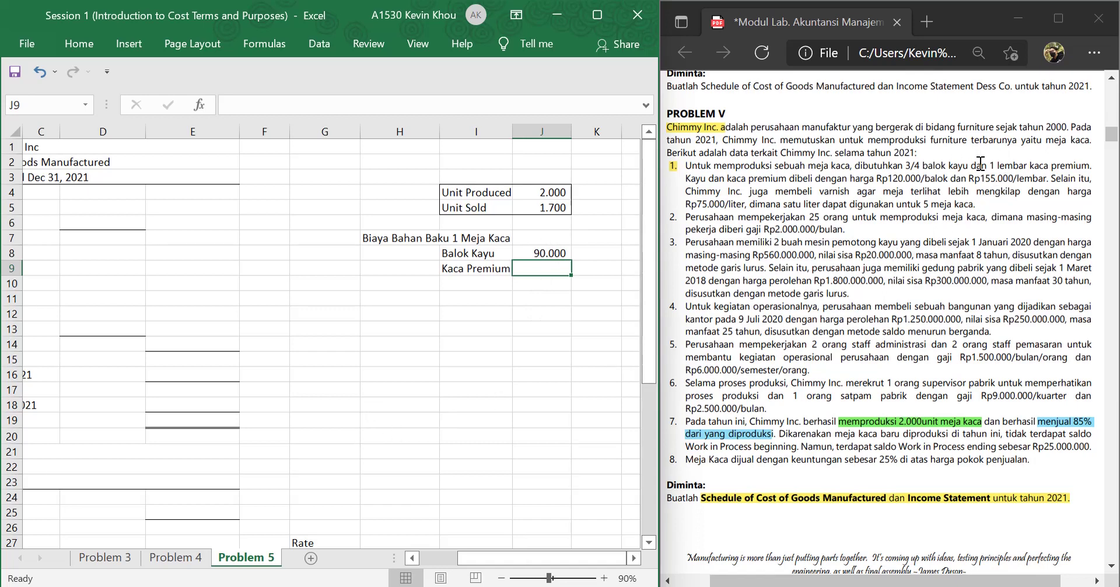
type("=1")
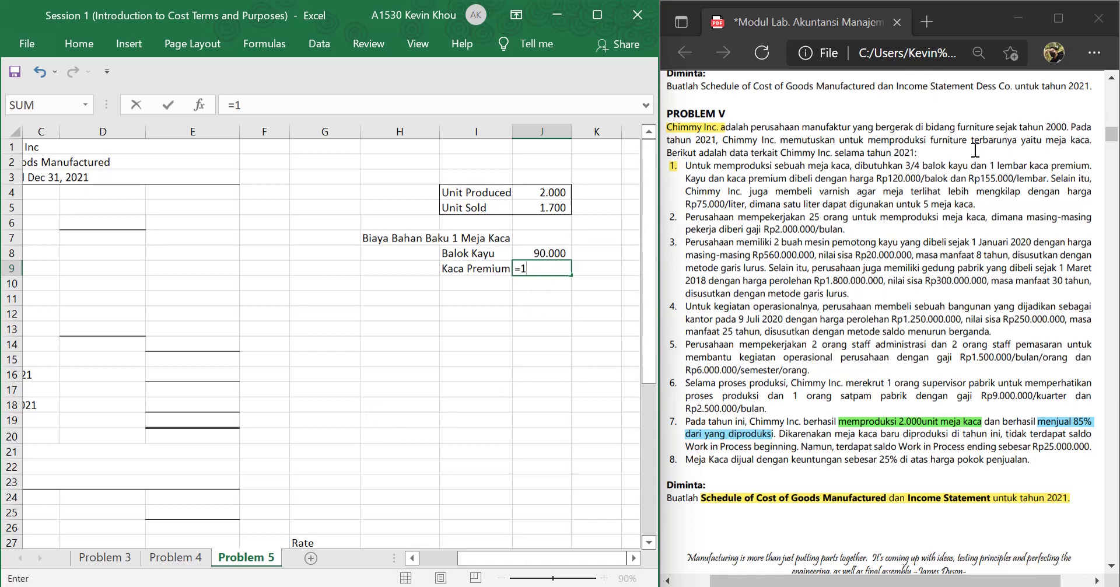
type("*155000")
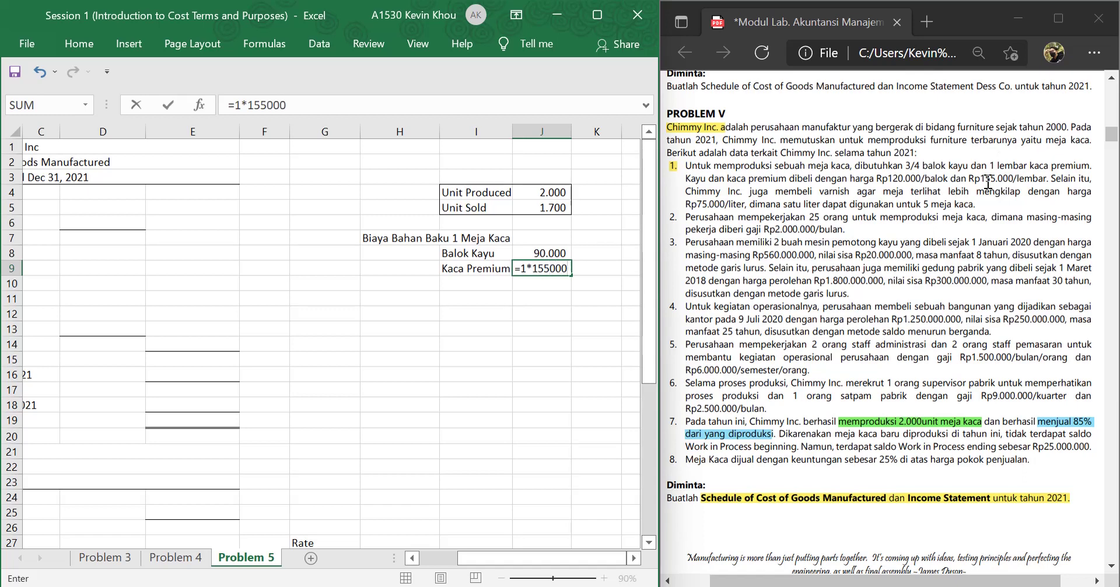
key("Return")
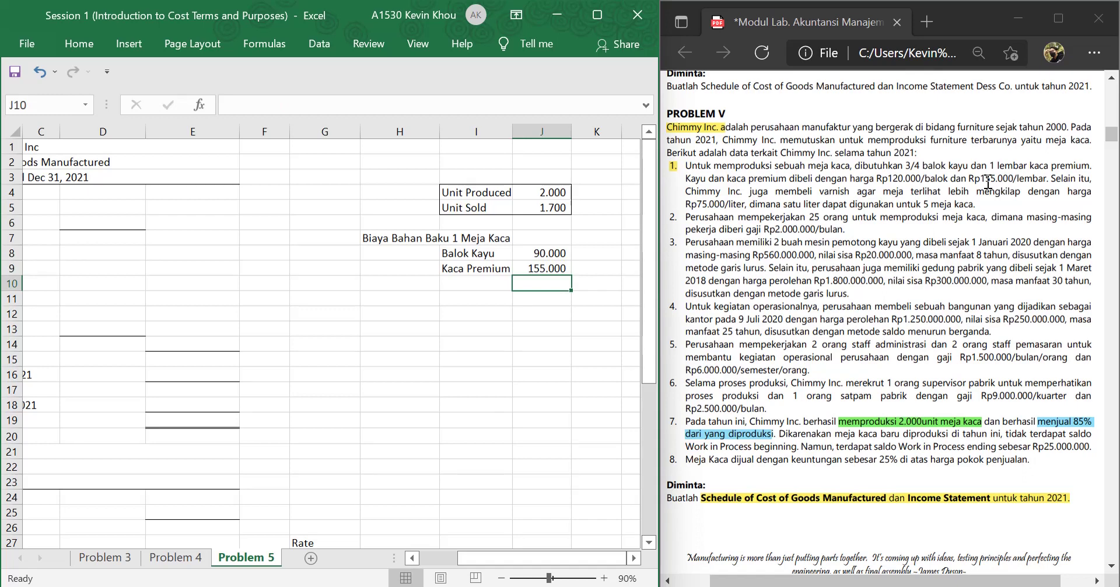
- Review the unit figures and the per-table material costs, then return to the Direct Materials Used section of the schedule
key("Up")
key("Up")
key("Up")
key("Up")
key("Up")
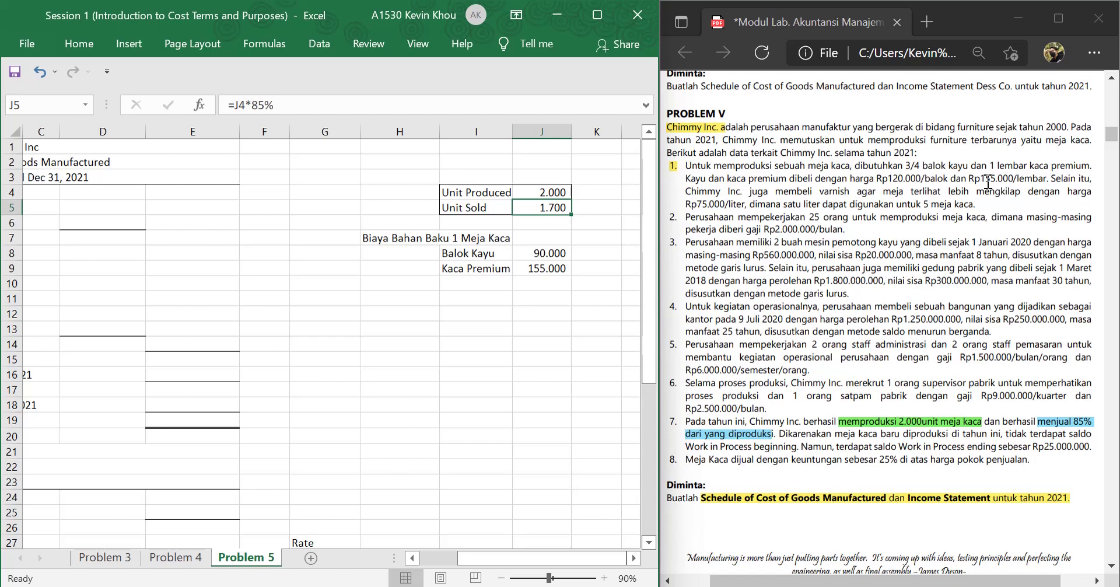
key("Down")
key("Down")
key("Left")
key("Left")
key("Left")
key("Left")
key("Left")
key("Left")
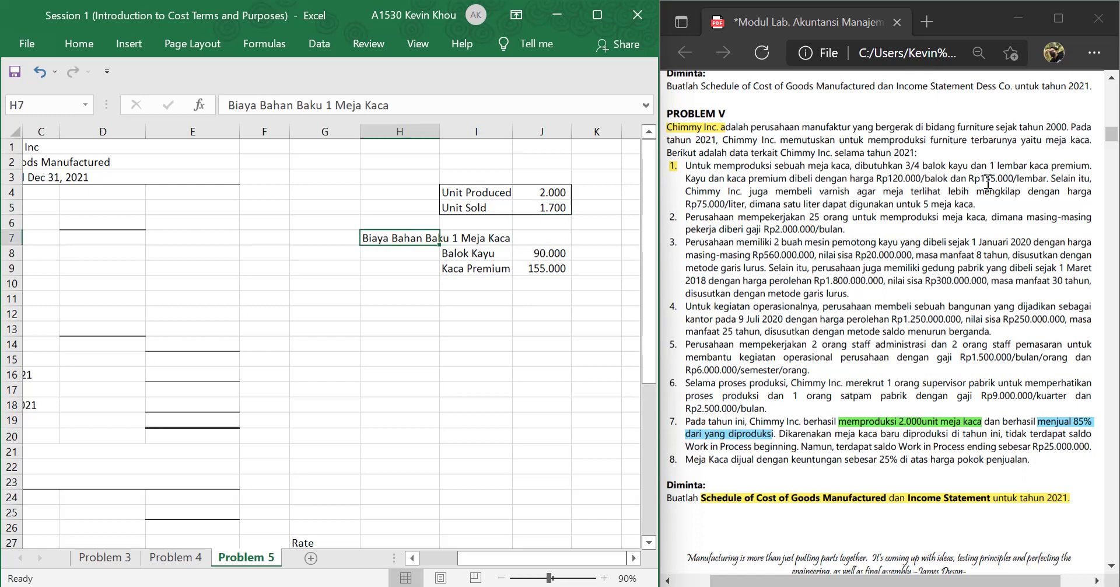
key("Left")
key("Left")
key("Left")
key("Up")
key("Up")
key("Up")
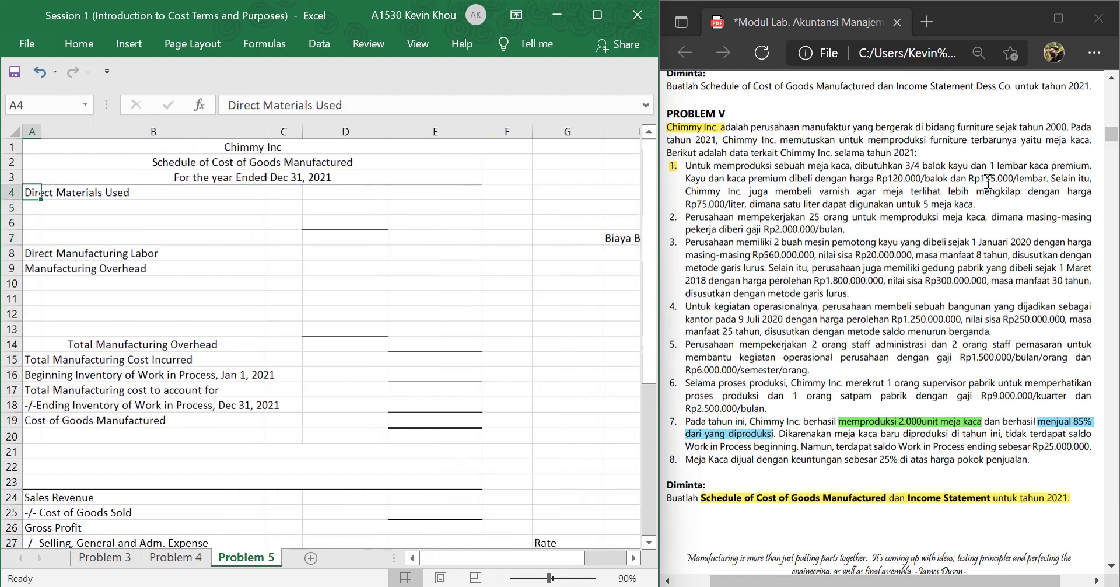
- Set the font color of the hidden Balok Kayu and Kaca Premium labels in B5:B6 to black
left_click(232, 159)
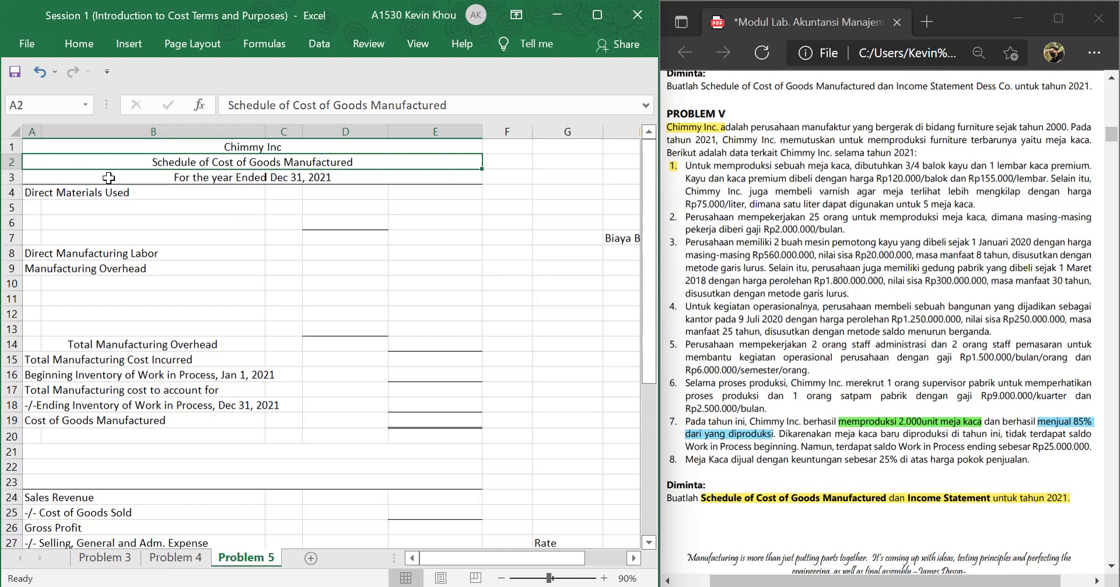
left_click(141, 210)
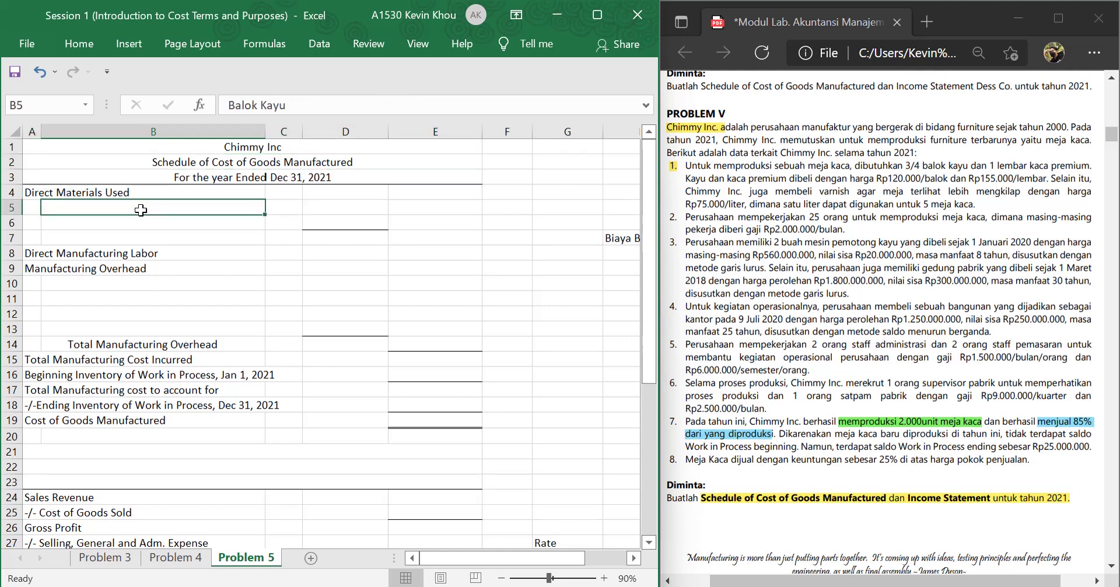
left_click(149, 223)
key("shift+Up")
right_click(157, 219)
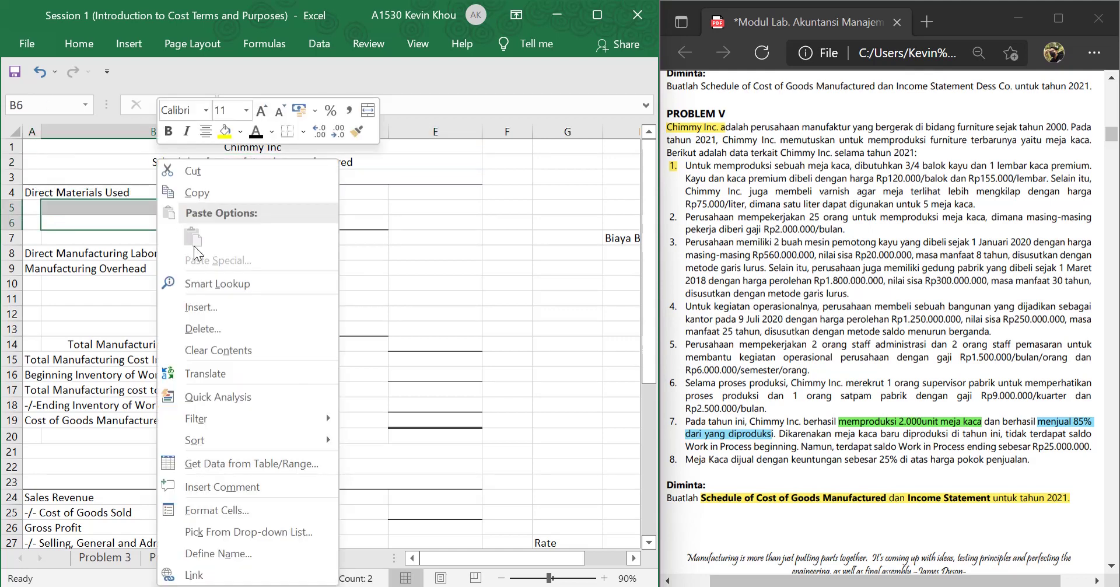
key("Escape")
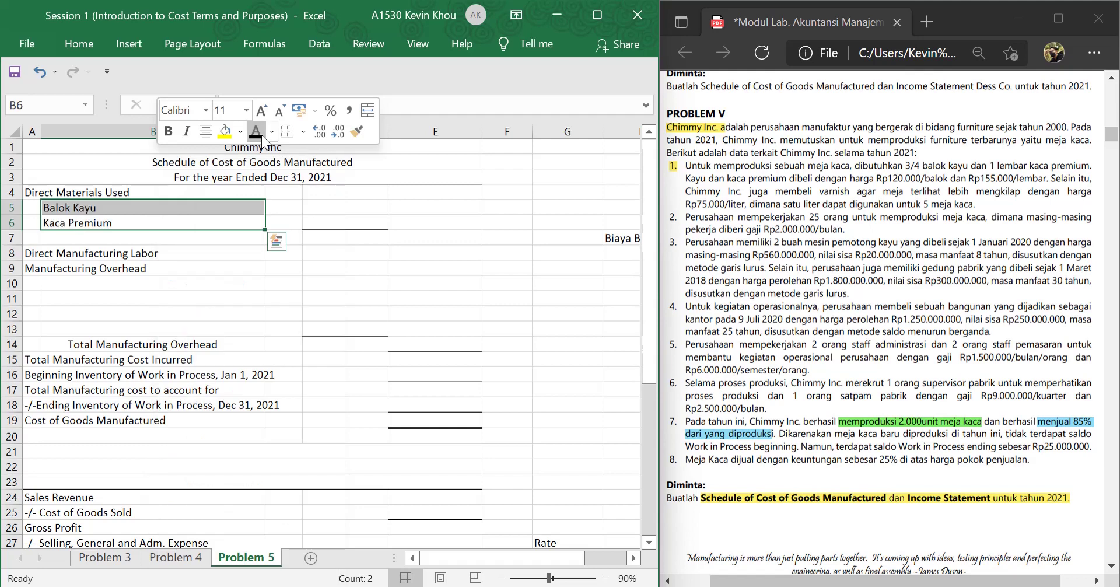
- Calculate the total Balok Kayu cost in D5 with the formula =J8*J4, multiplying the cost per table by the units produced
left_click(325, 207)
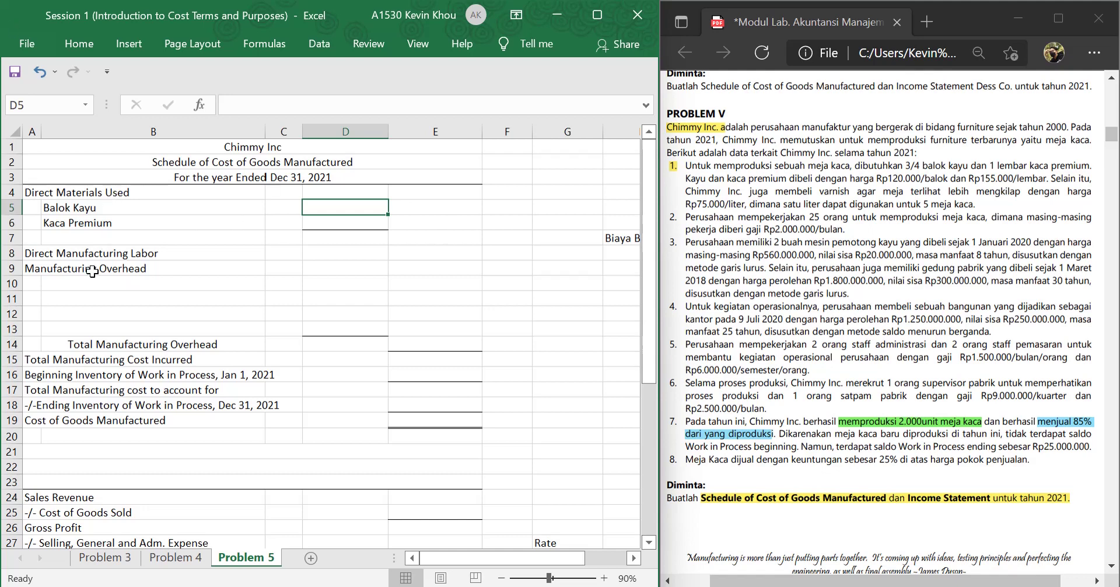
left_click(625, 214)
key("Left")
key("Left")
key("Left")
key("Left")
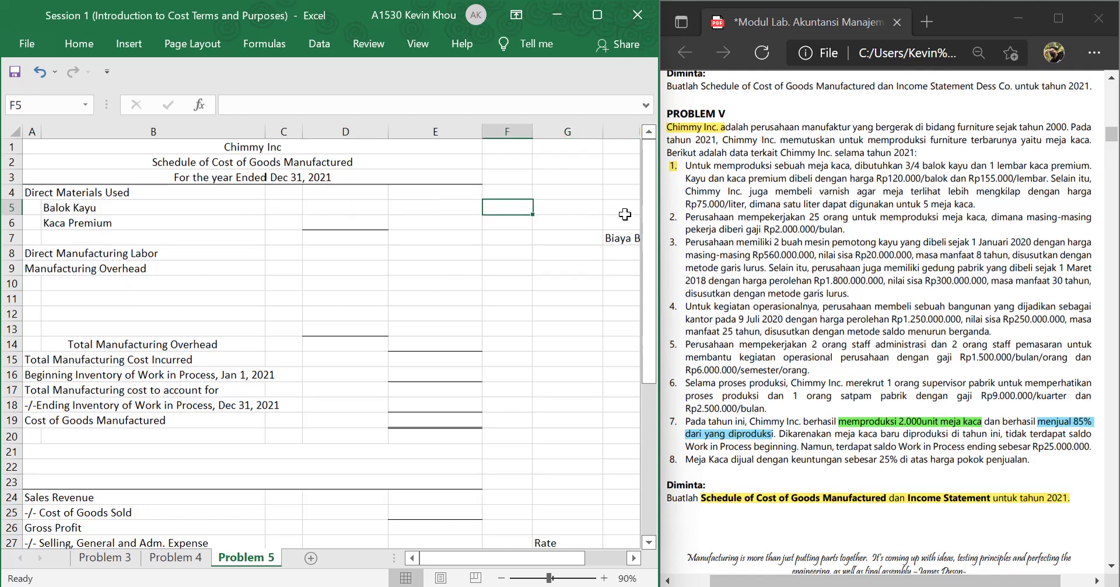
key("Right")
key("Right")
key("Right")
key("Right")
key("Right")
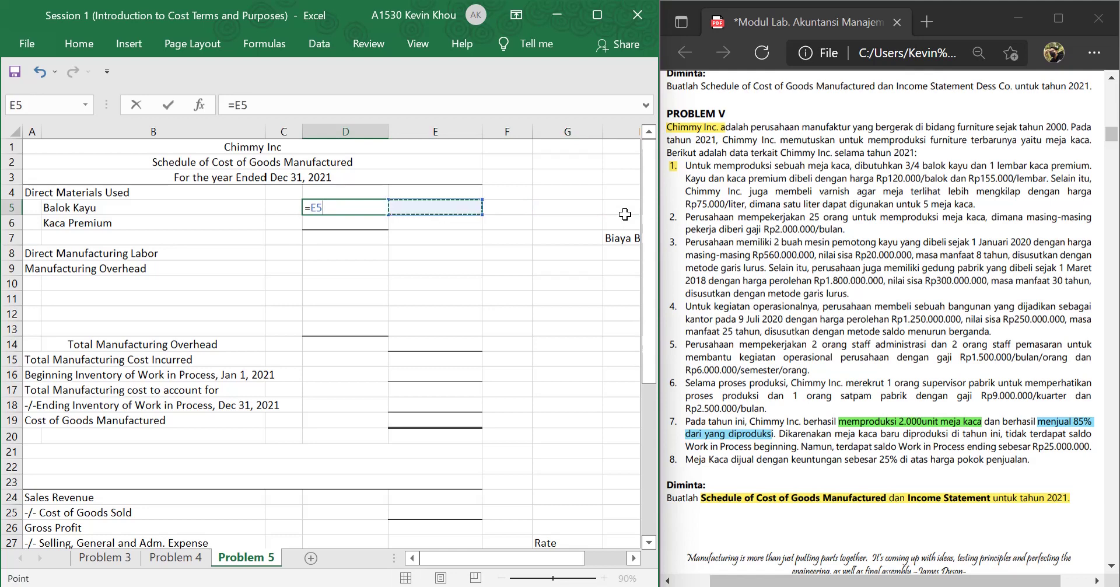
key("Down")
key("Down")
key("Down")
key("Right")
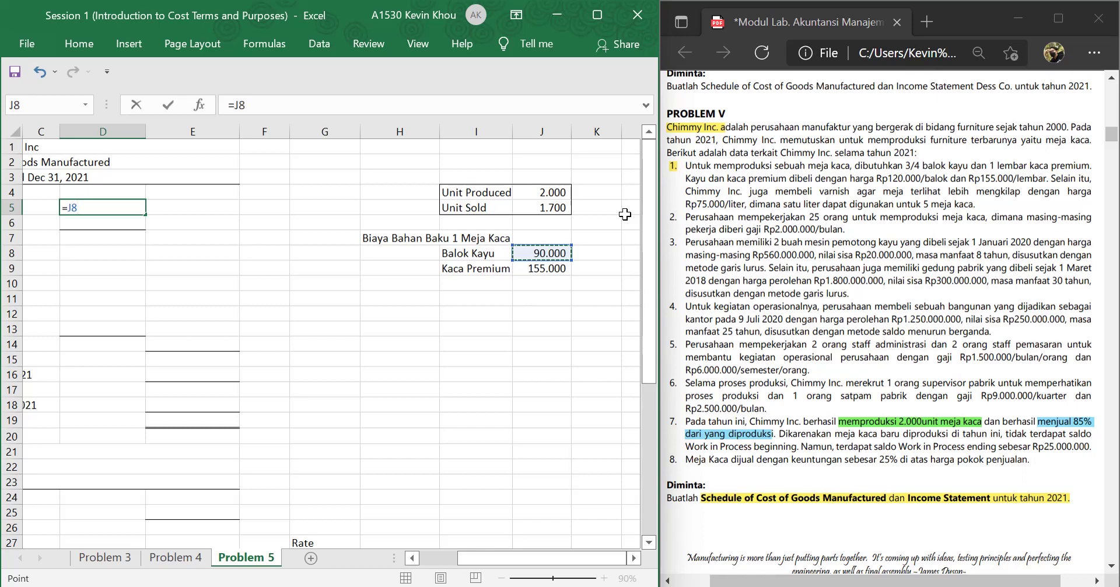
type("*")
left_click(559, 192)
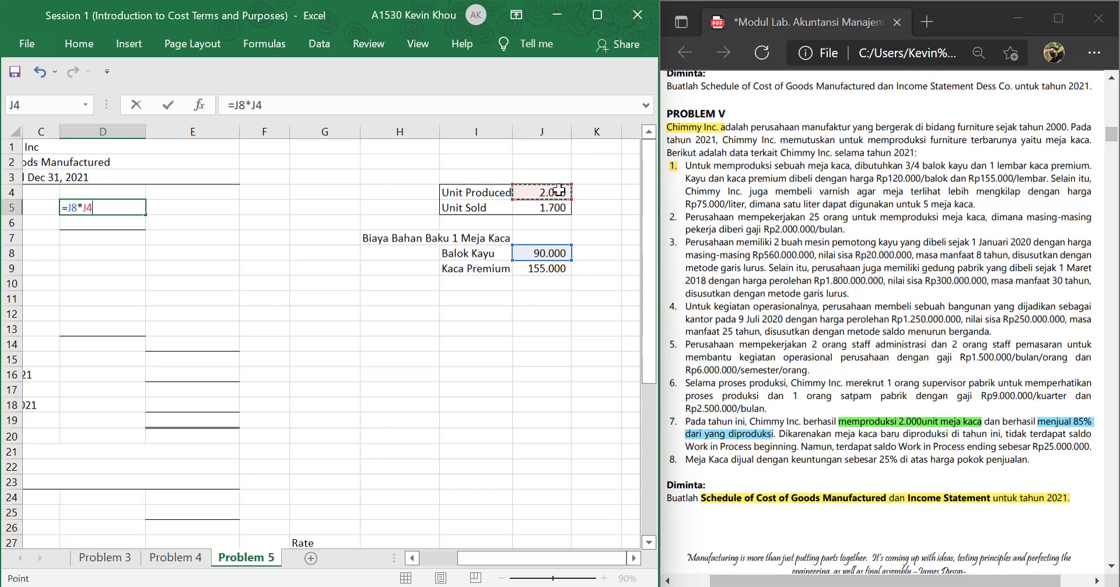
key("Return")
- Calculate the total Kaca Premium cost in D6 with the formula =J9*J4
key("Left")
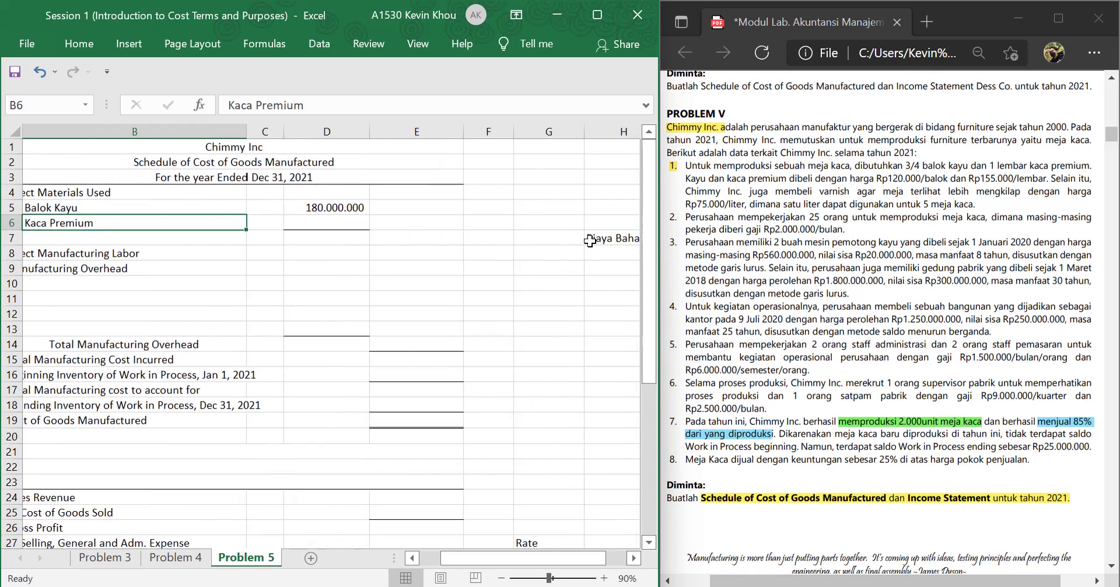
key("Up")
key("Down")
key("Up")
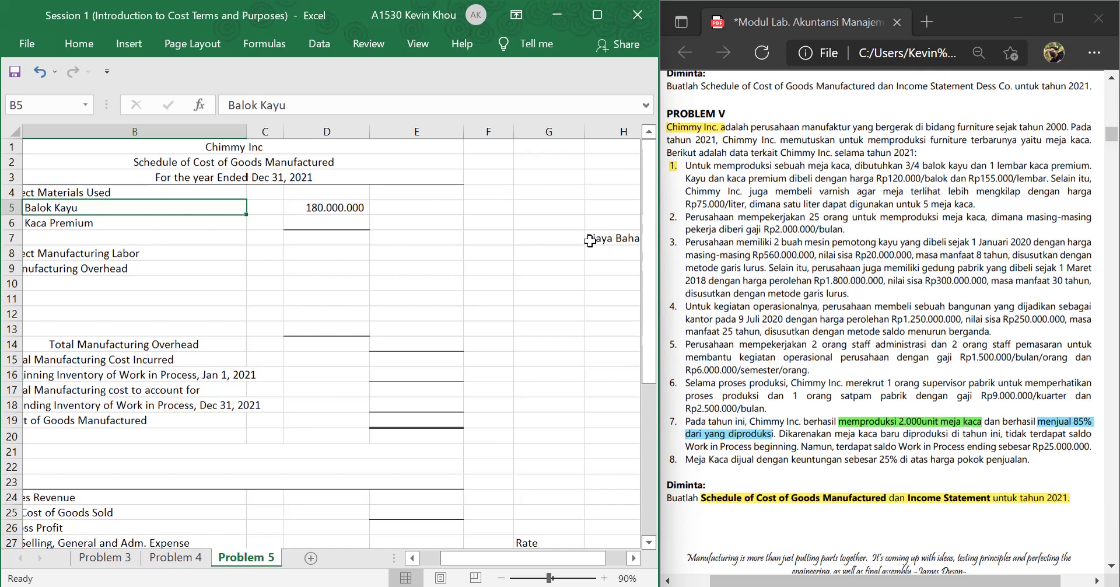
key("Down")
key("Right")
type("=")
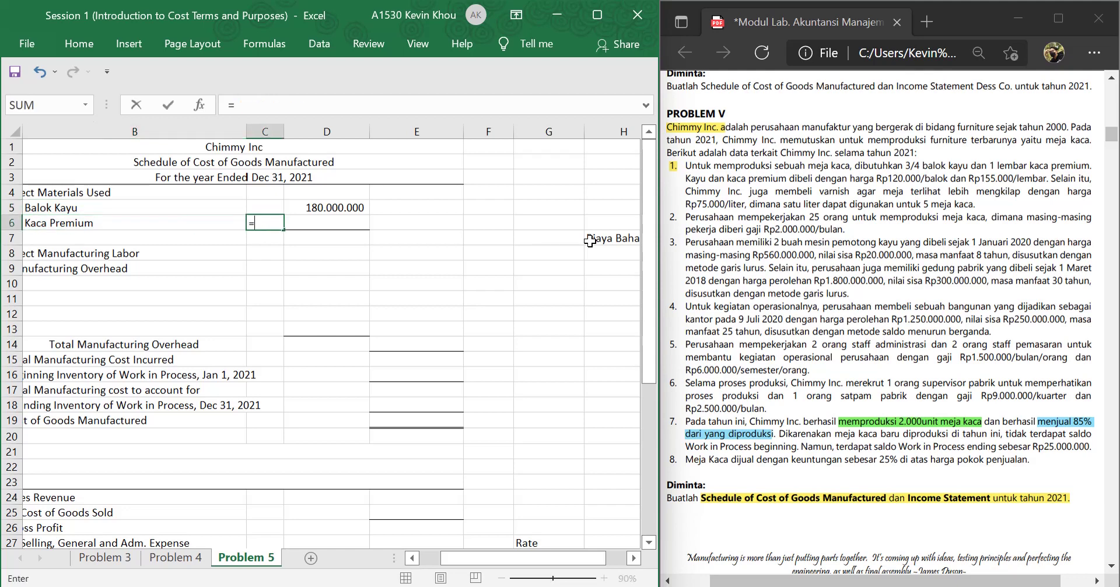
key("BackSpace")
key("Right")
type("=")
key("Right")
key("Right")
key("Right")
key("Right")
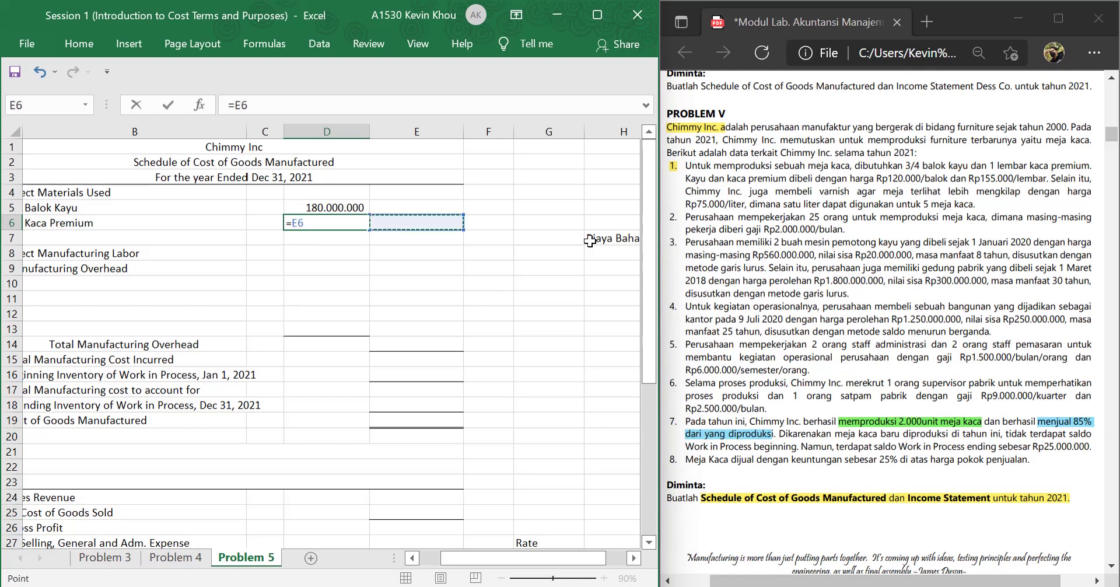
key("Right")
key("Down")
key("Down")
key("Down")
key("Right")
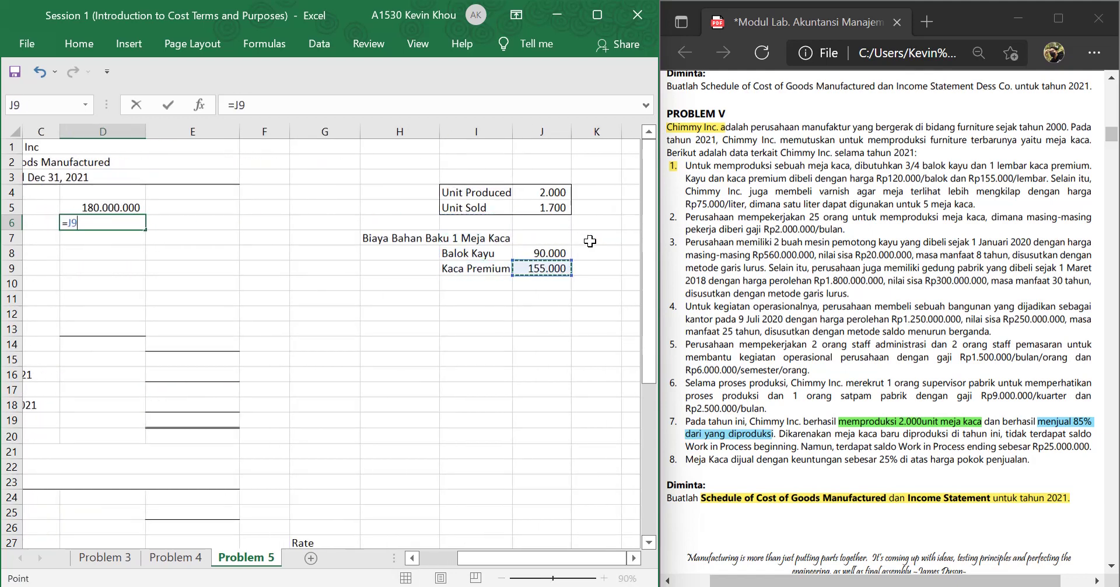
type("*")
left_click(550, 195)
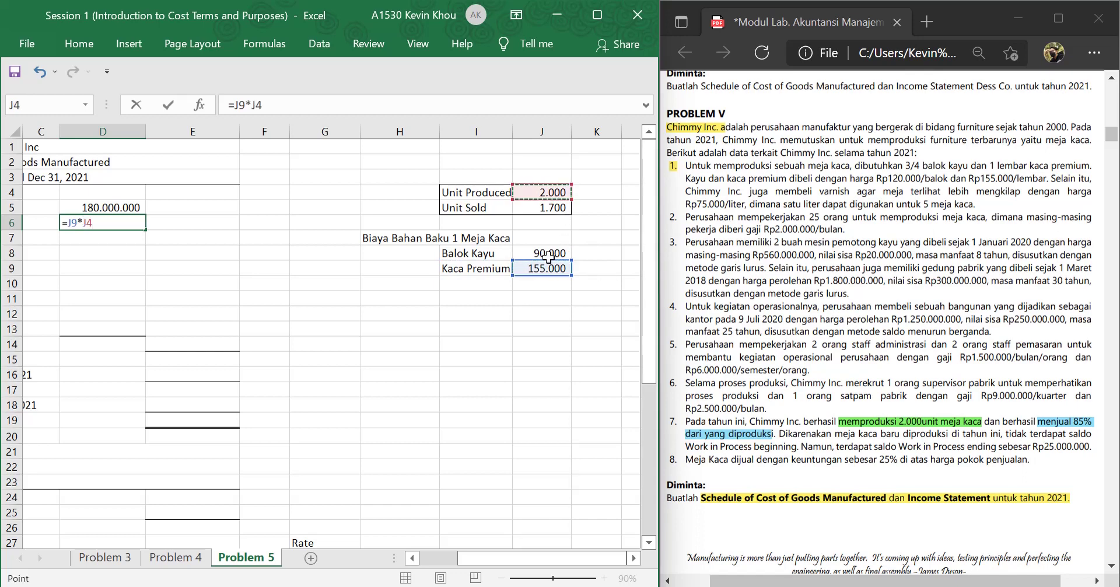
key("Return")
- Set the font color of the hidden Total Direct Materials Used label in B7 to black
key("Home")
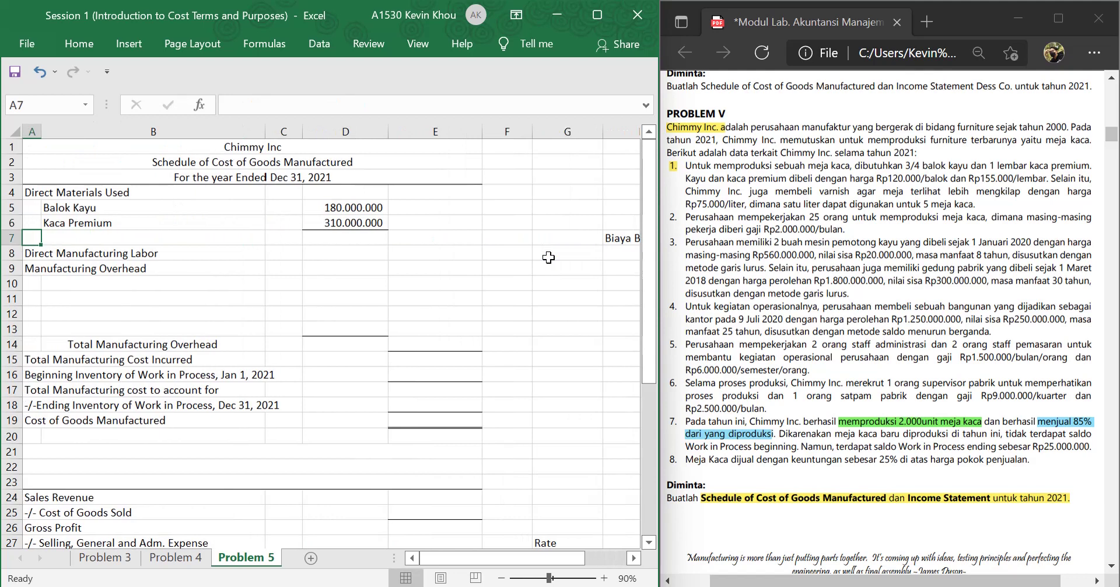
key("Right")
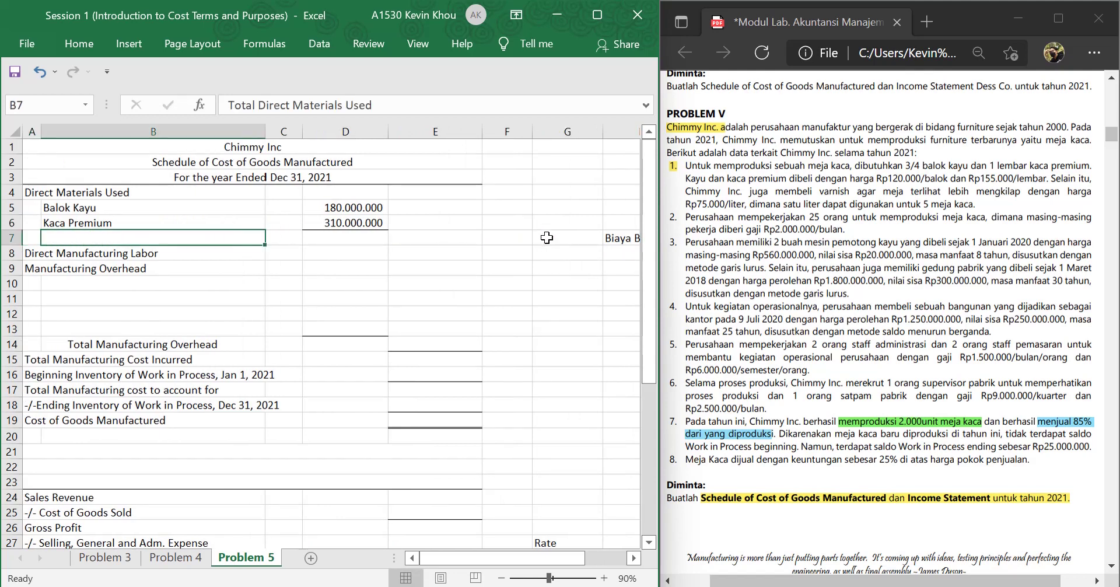
right_click(109, 239)
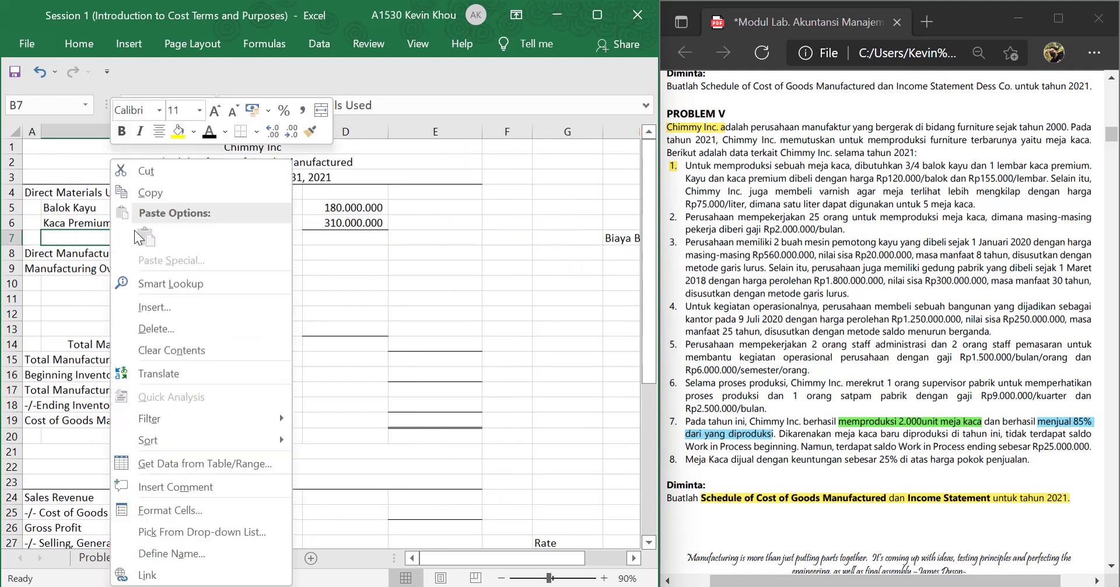
left_click(209, 131)
- Add the two material costs in E7 with the formula =D5+D6 as the total direct materials used
left_click(441, 241)
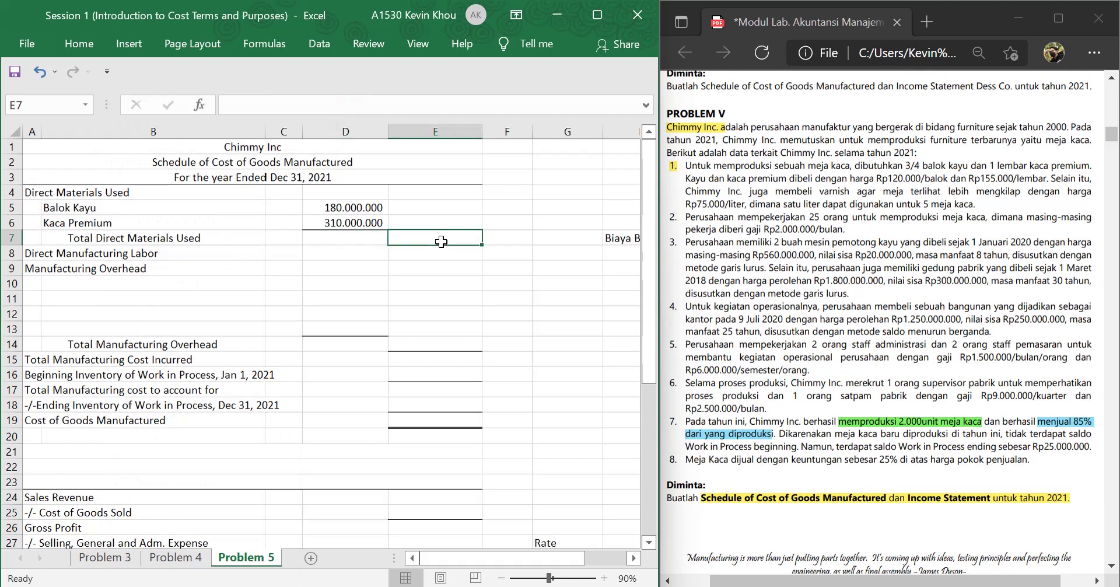
type("=")
key("Left")
key("Up")
key("Up")
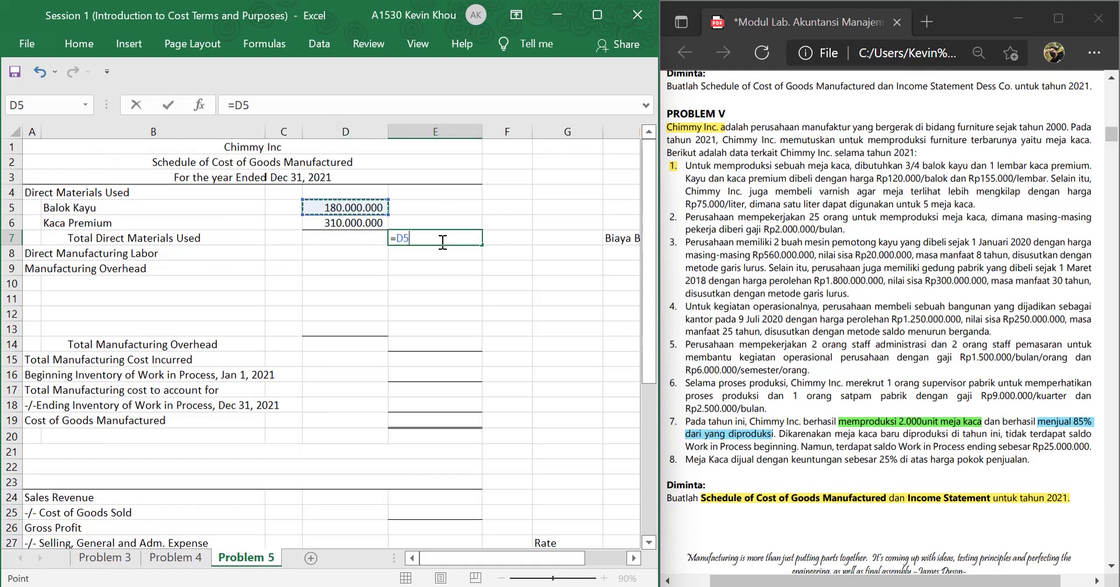
type("+")
key("Down")
key("Down")
key("Down")
key("Up")
key("Up")
key("Return")
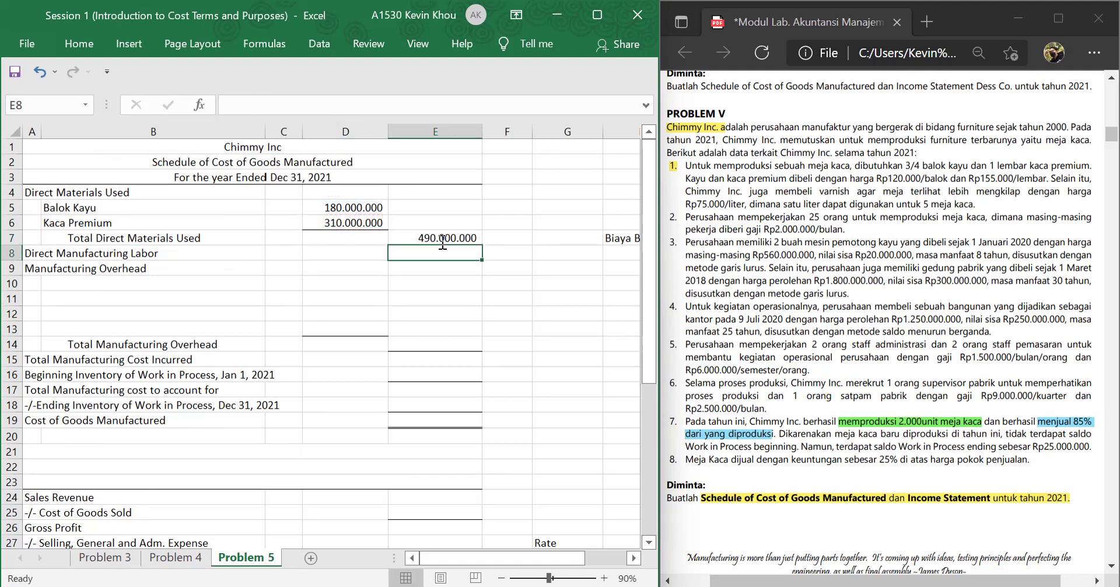
- Compare the direct materials section of the Problem 4 sheet with the one in Problem 5, then review Problem 5's labor and overhead rows
left_click(441, 240)
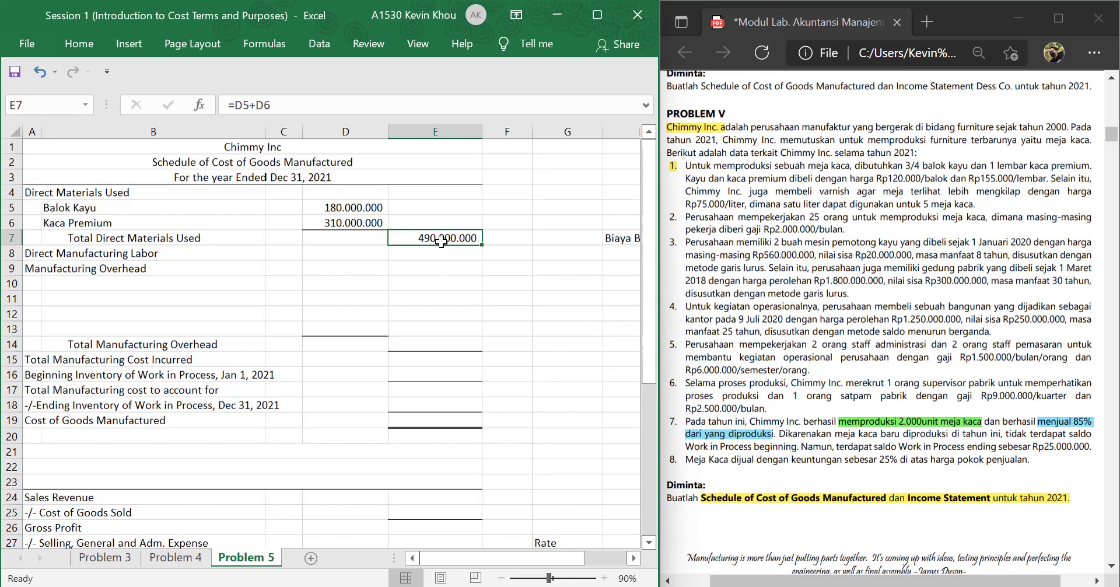
left_click(196, 559)
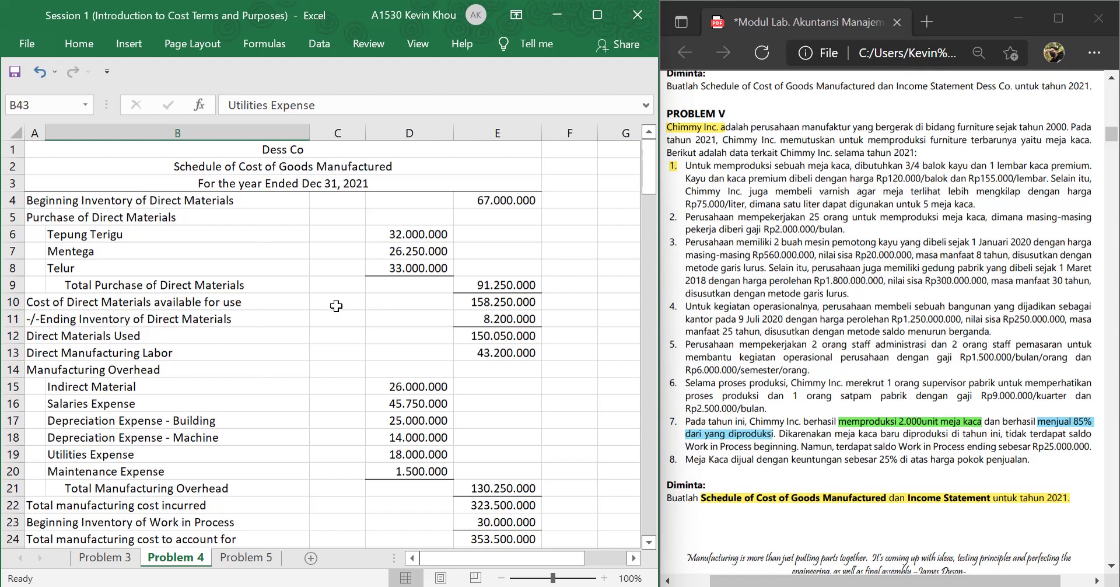
left_click(58, 200)
left_click(49, 216)
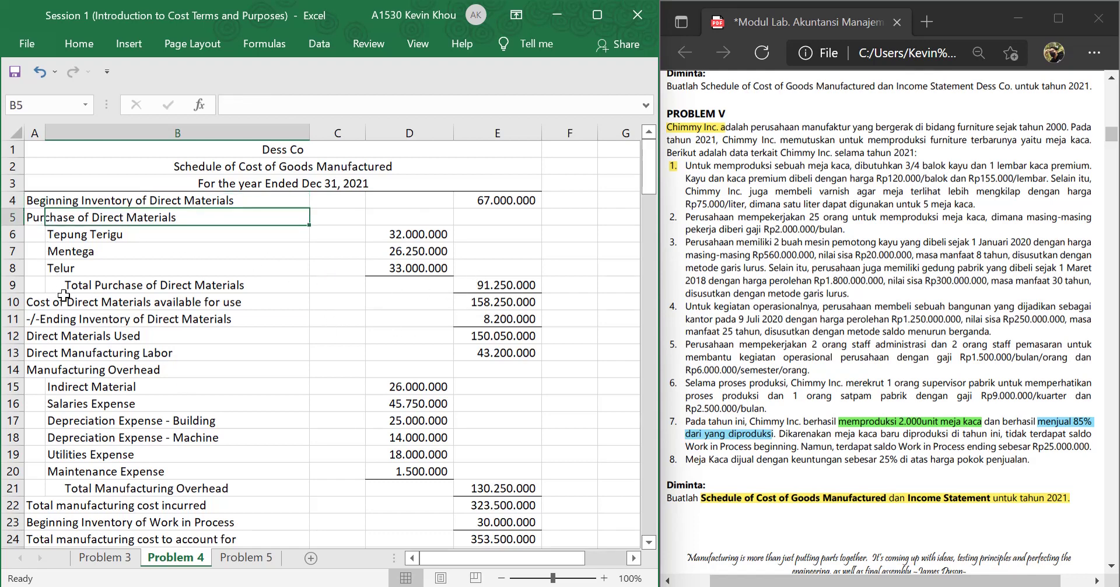
left_click(77, 318)
left_click(41, 335)
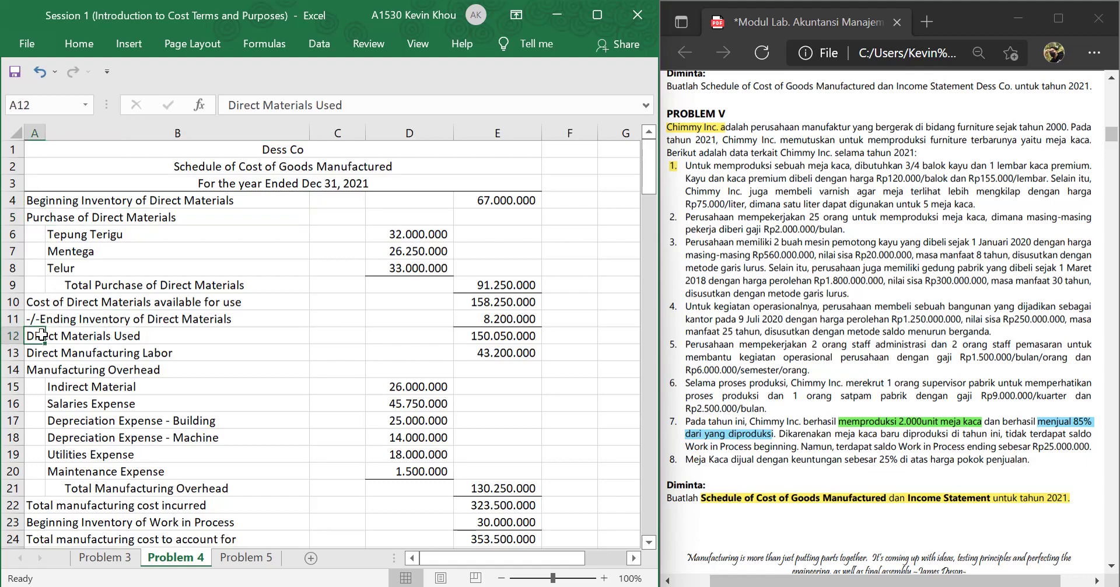
left_click(246, 557)
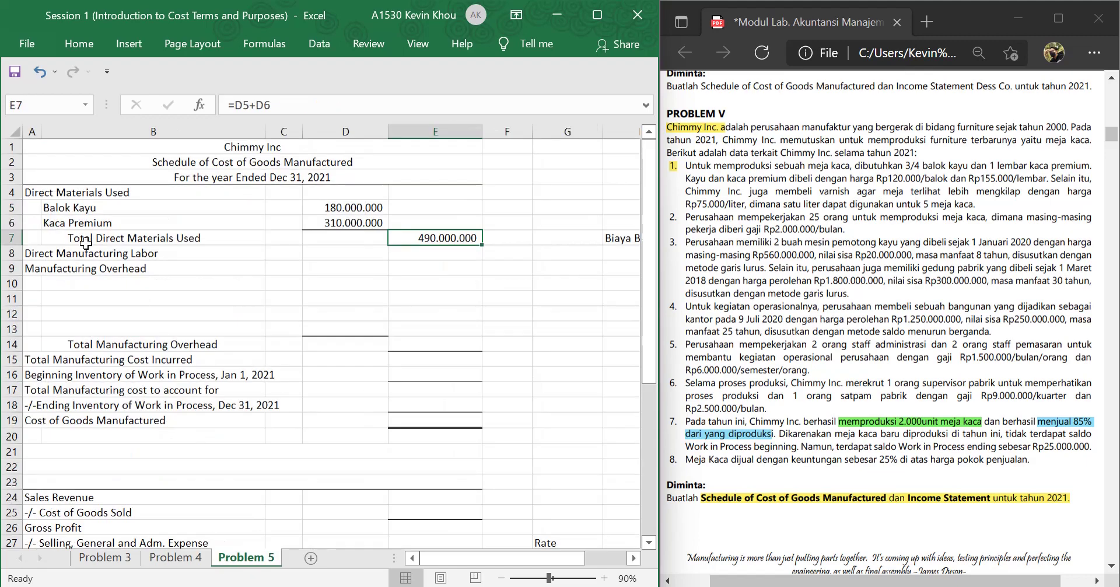
left_click(66, 201)
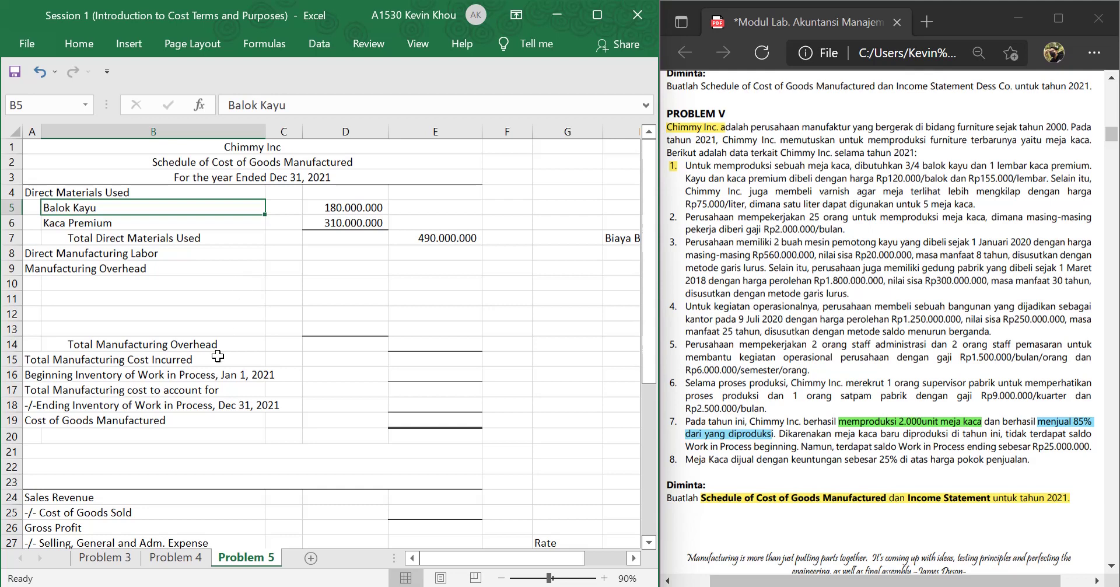
left_click(293, 402)
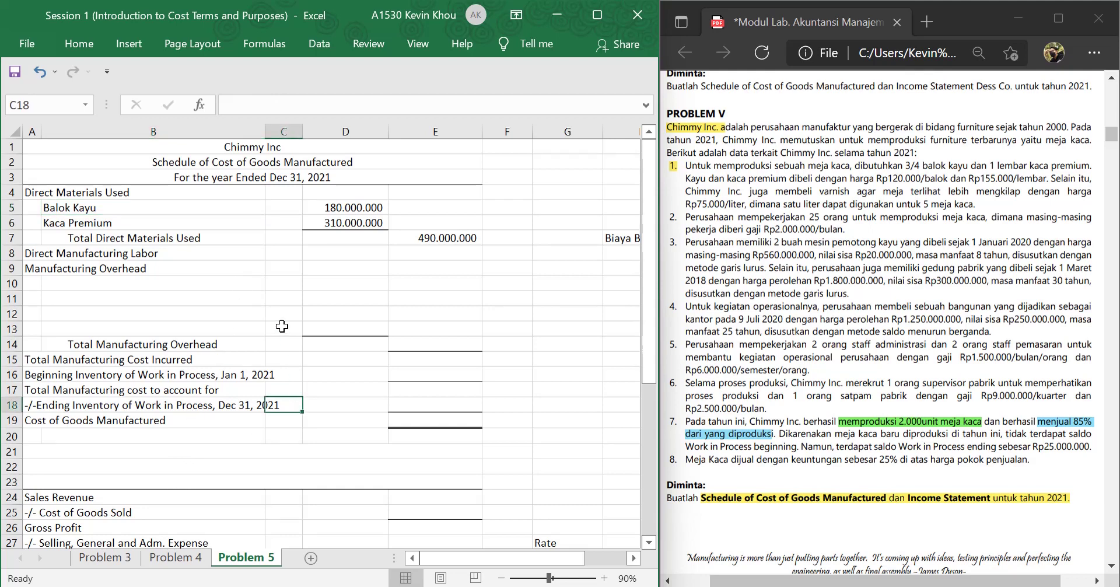
left_click(117, 253)
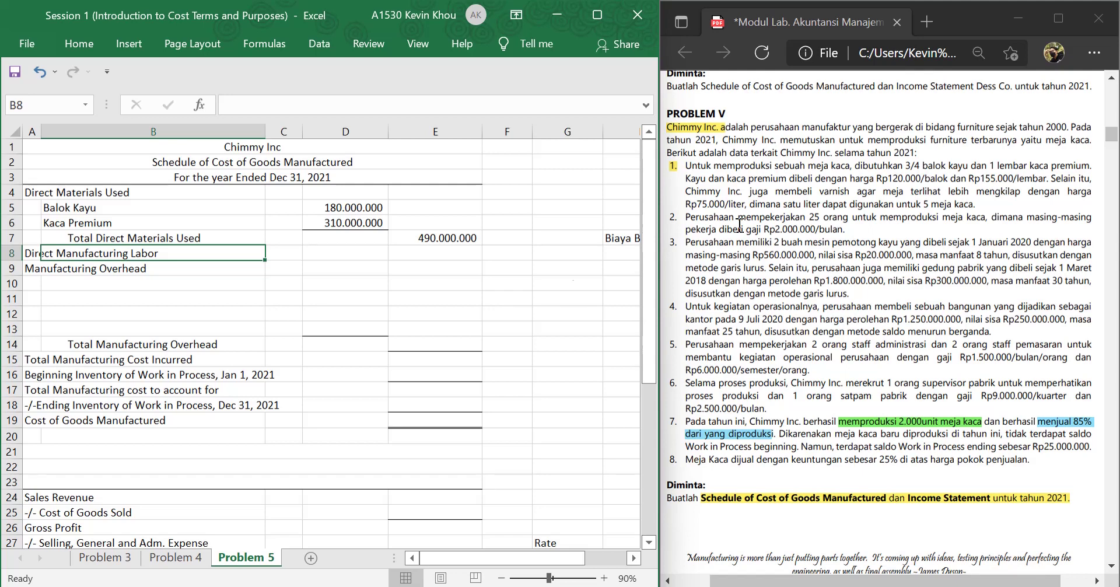
left_click(37, 266)
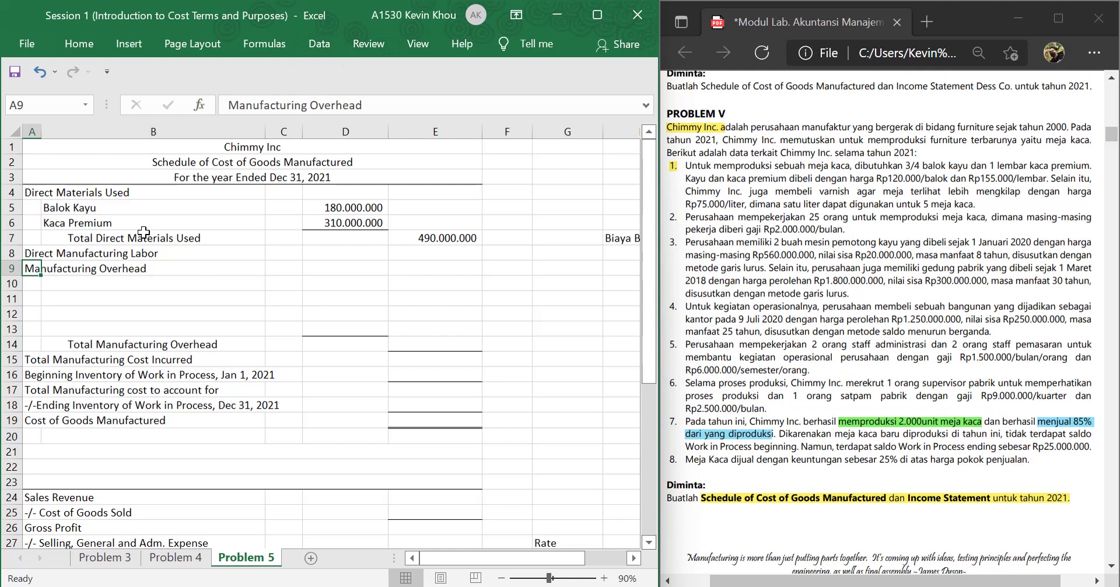
- Calculate the yearly Direct Manufacturing Labor in E8 with the formula =25*2000000*12
left_click(415, 254)
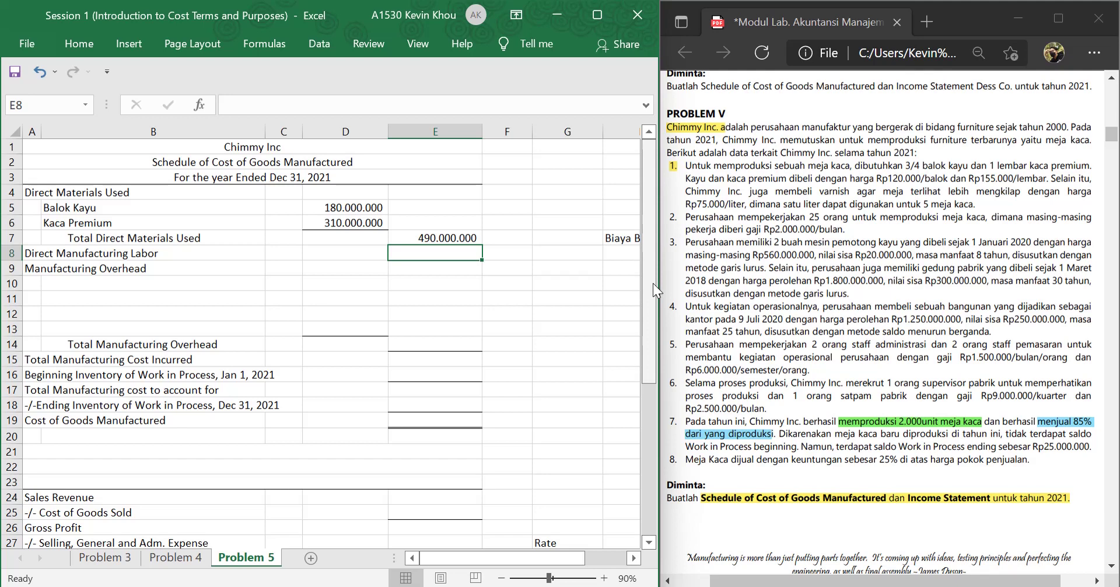
type("=")
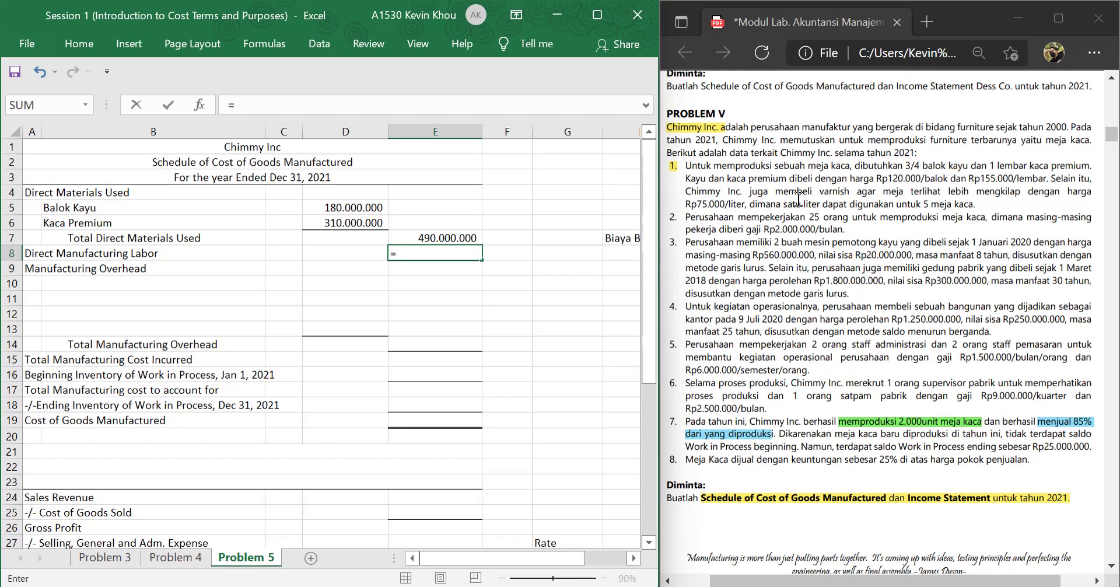
type("25*2000000")
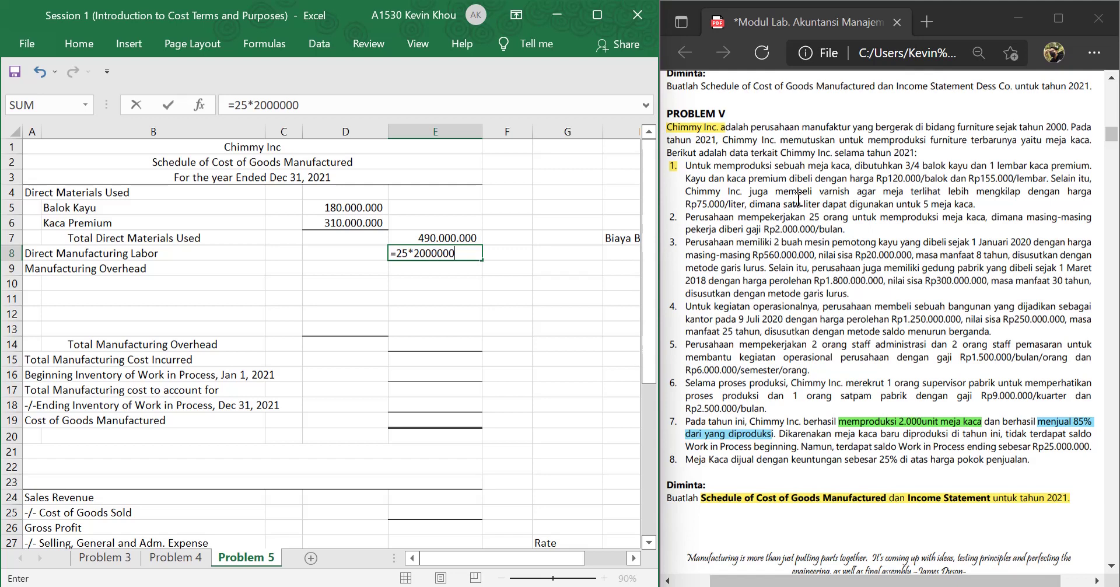
type("*12")
key("Return")
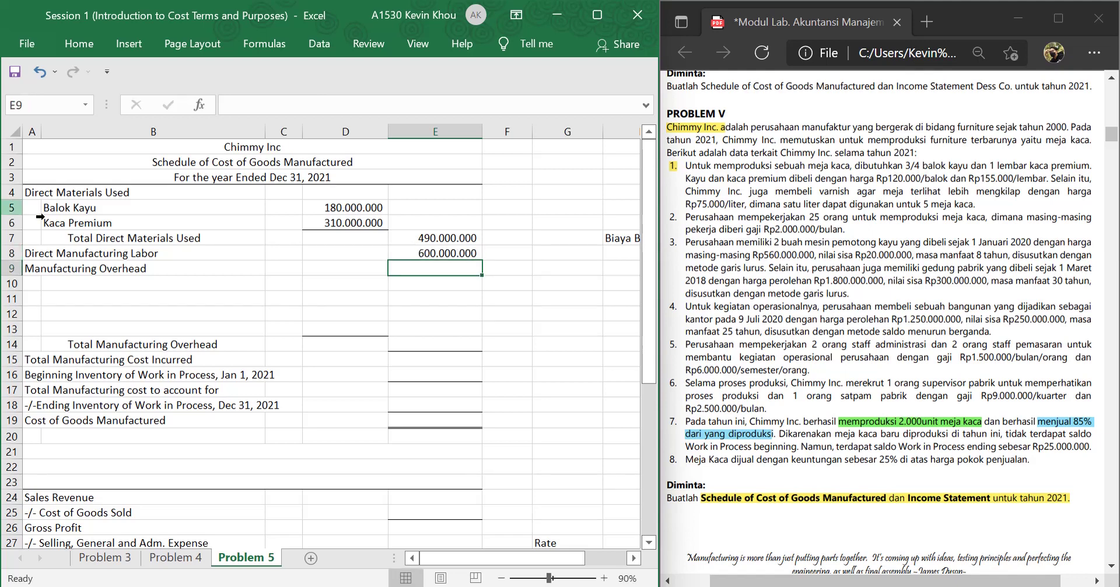
- Review the labor, Manufacturing Overhead and Total Manufacturing Cost Incurred rows, ending at the first overhead item in B10
left_click(28, 263)
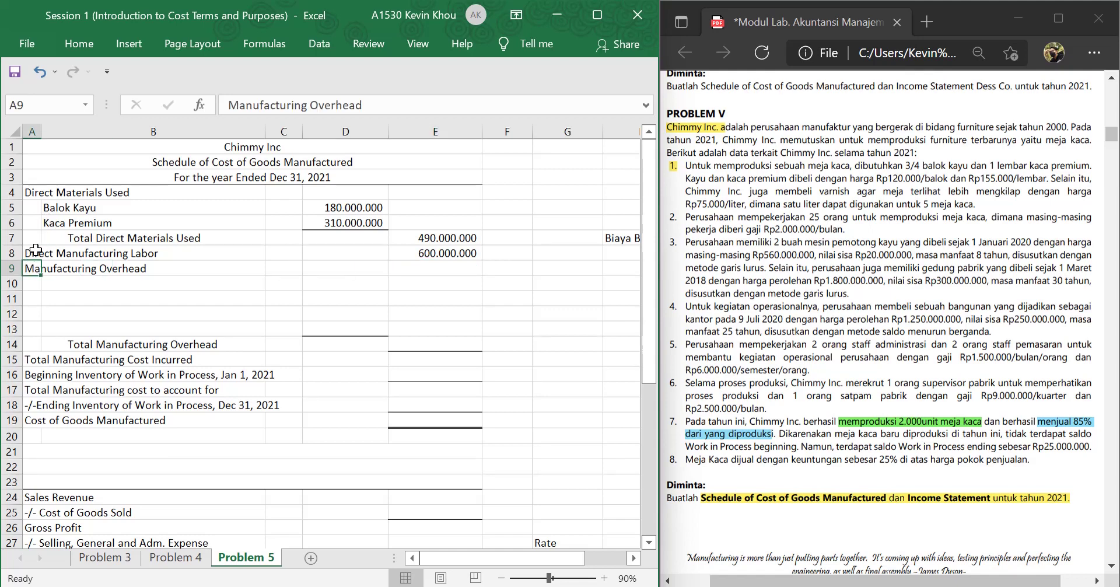
left_click(31, 252)
left_click(32, 266)
left_click(32, 253)
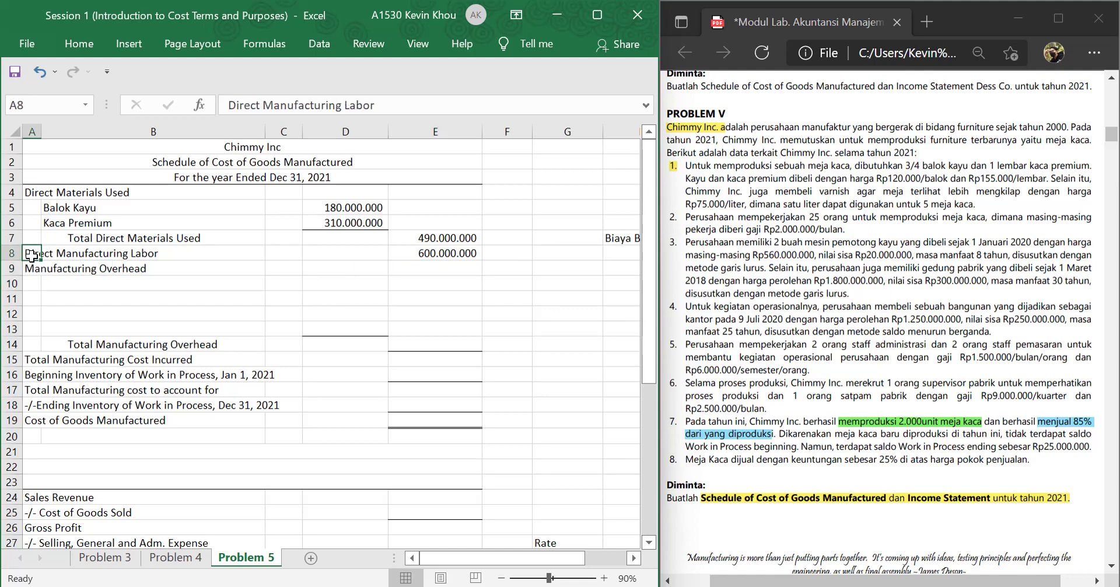
left_click(32, 267)
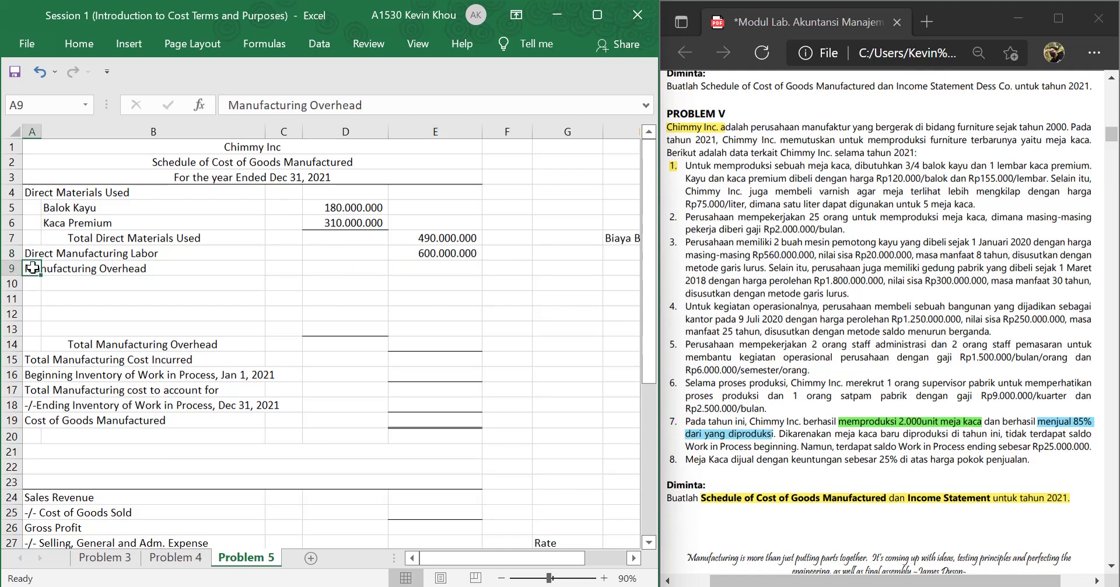
left_click(81, 343)
left_click(34, 267)
left_click(43, 358)
left_click(37, 359)
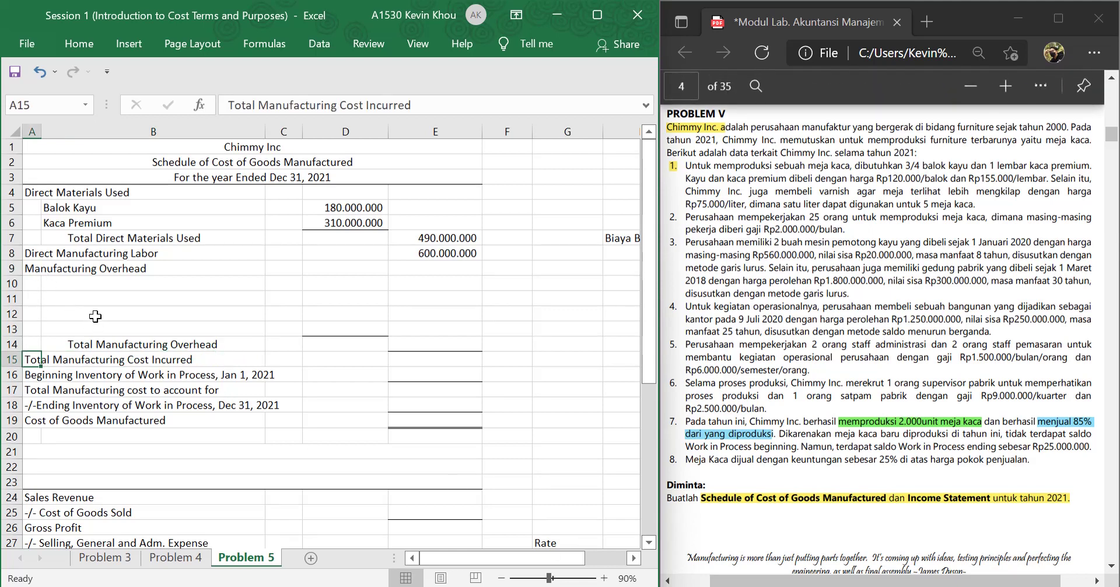
left_click(90, 284)
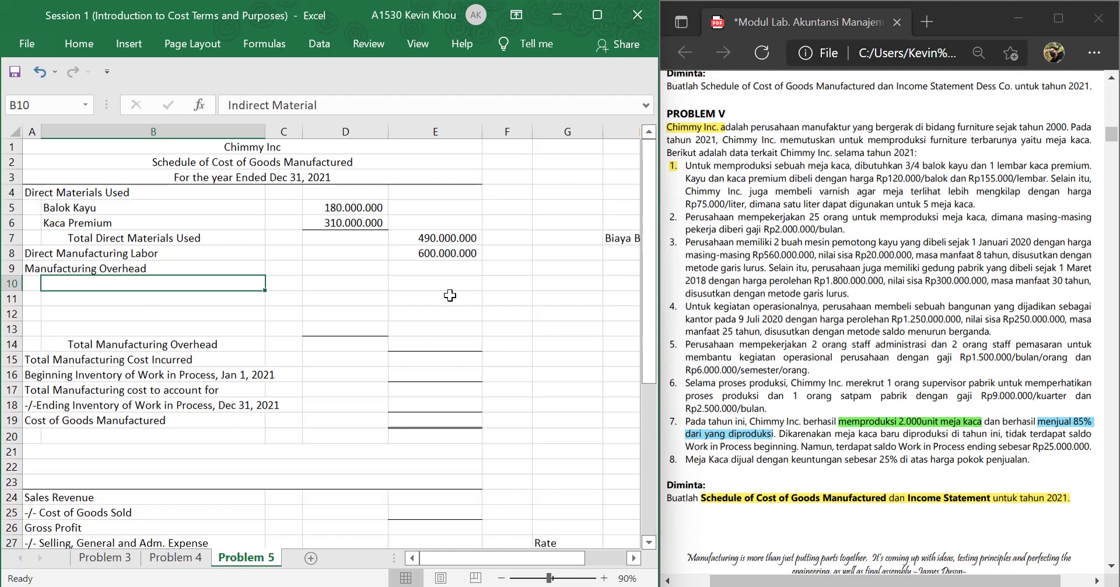
- Highlight the number of item 2 in the Problem V text in yellow
left_click_drag(669, 219, 674, 219)
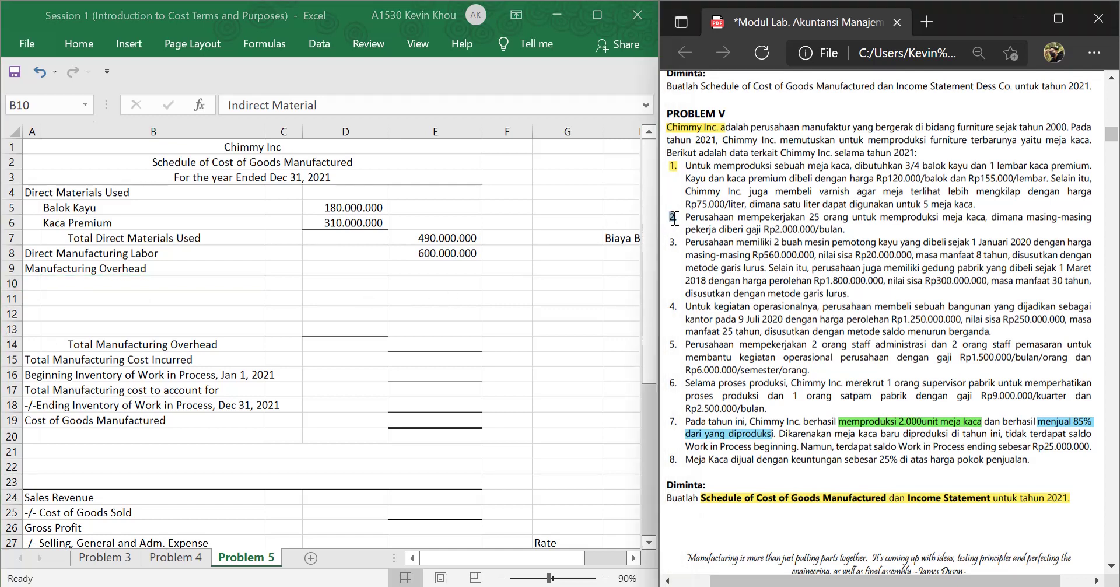
mouse_move(701, 170)
left_click(736, 170)
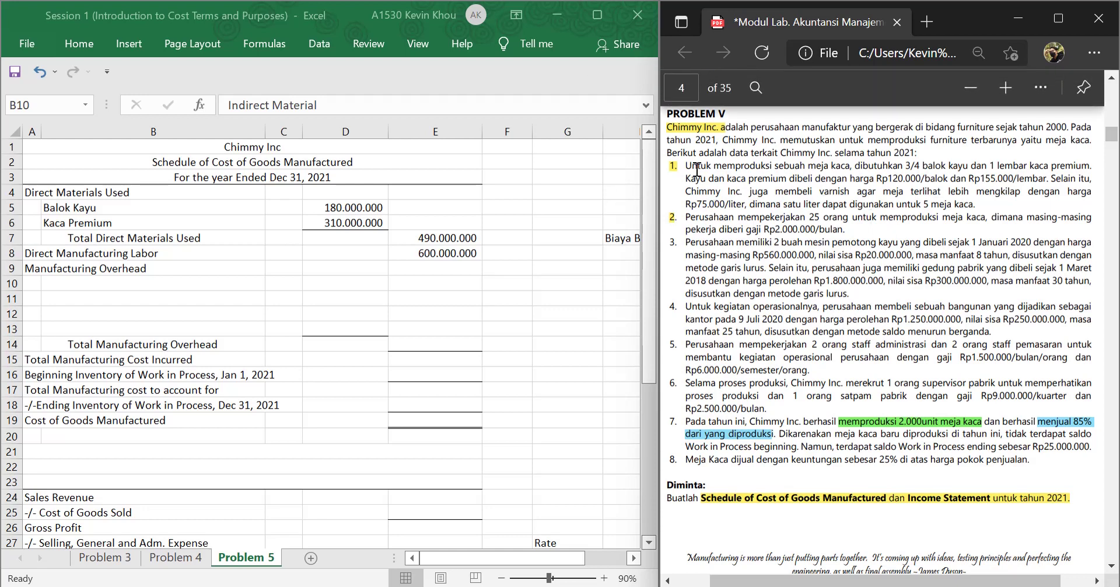
- Highlight item 1's text on the balok kayu and kaca premium requirements and prices in green
left_click_drag(690, 168, 1048, 179)
right_click(1045, 178)
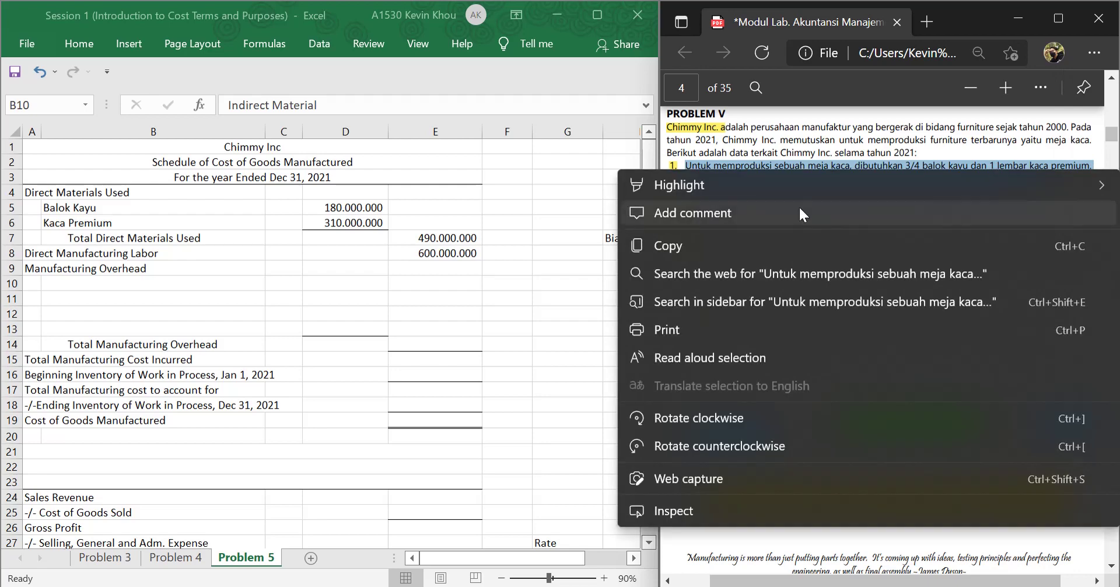
mouse_move(768, 185)
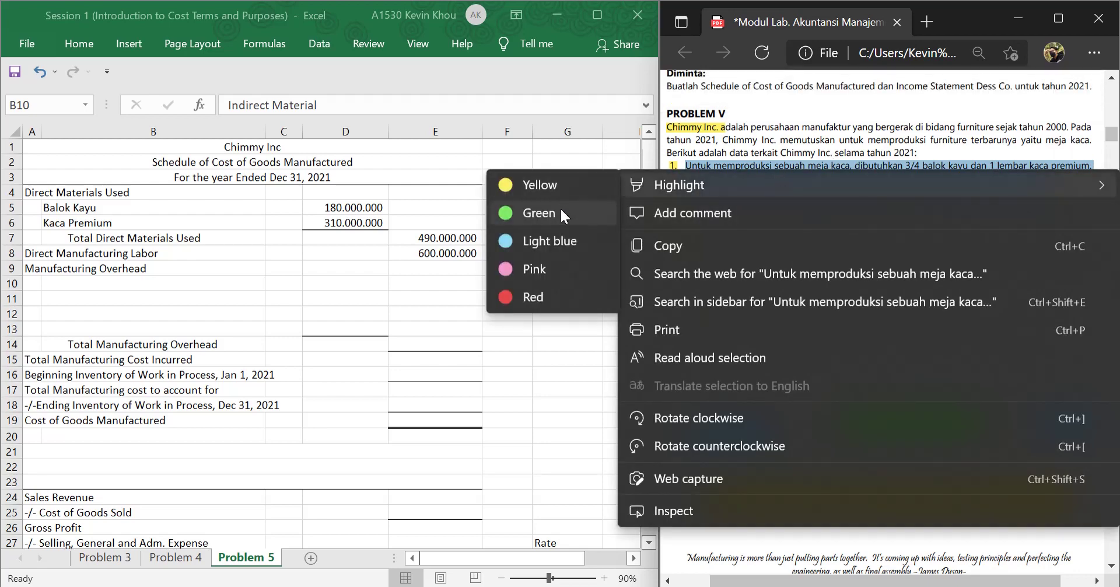
left_click(561, 212)
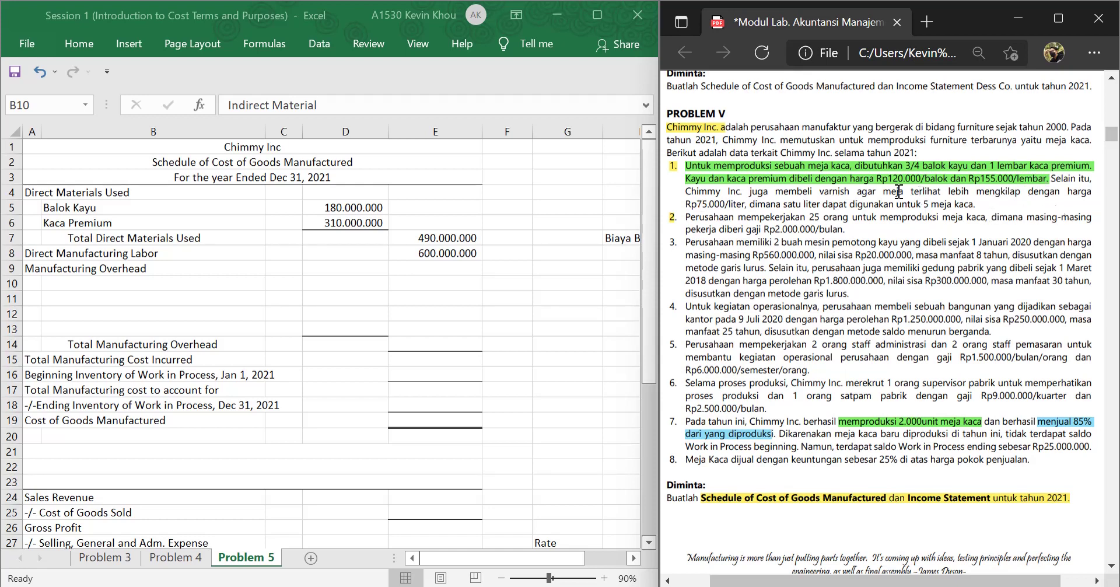
- Highlight item 1's varnish price and usage text in light blue, and overlay the same text in pink
left_click_drag(687, 190, 976, 203)
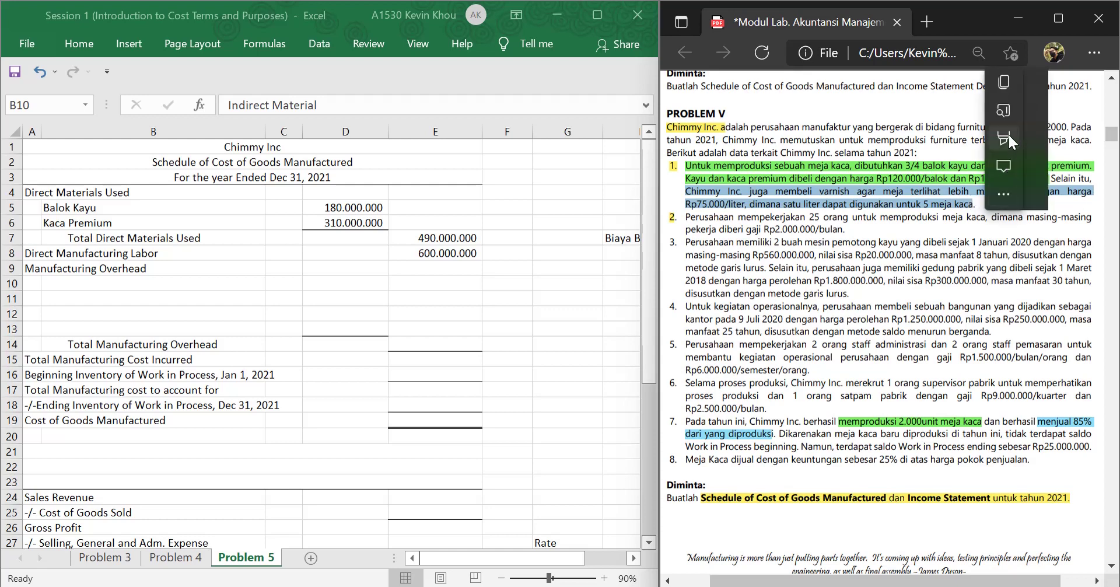
mouse_move(1013, 139)
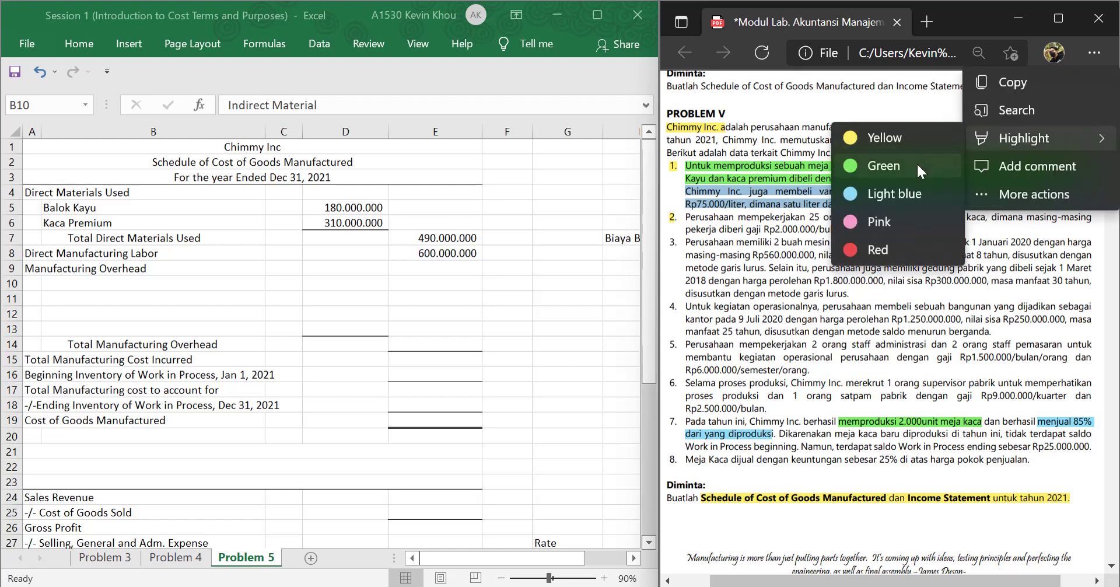
left_click(910, 197)
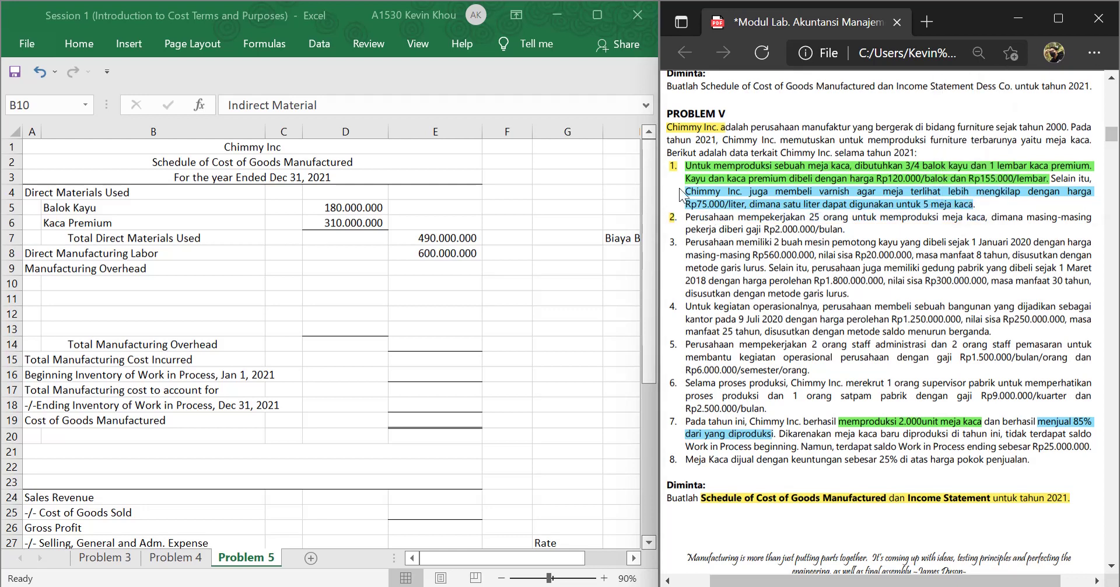
left_click_drag(685, 193, 977, 205)
mouse_move(1005, 138)
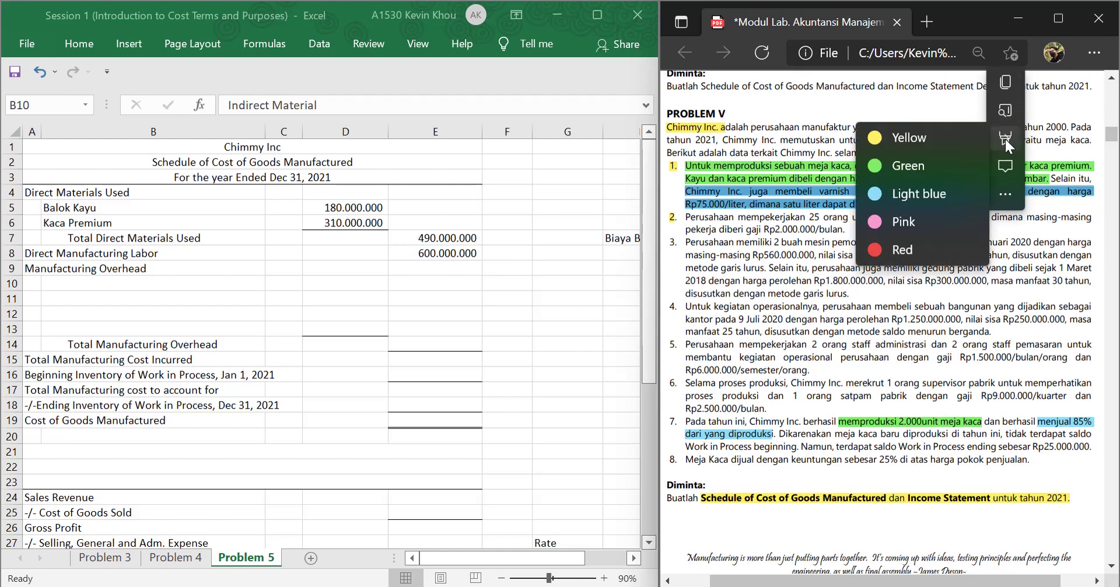
left_click(937, 222)
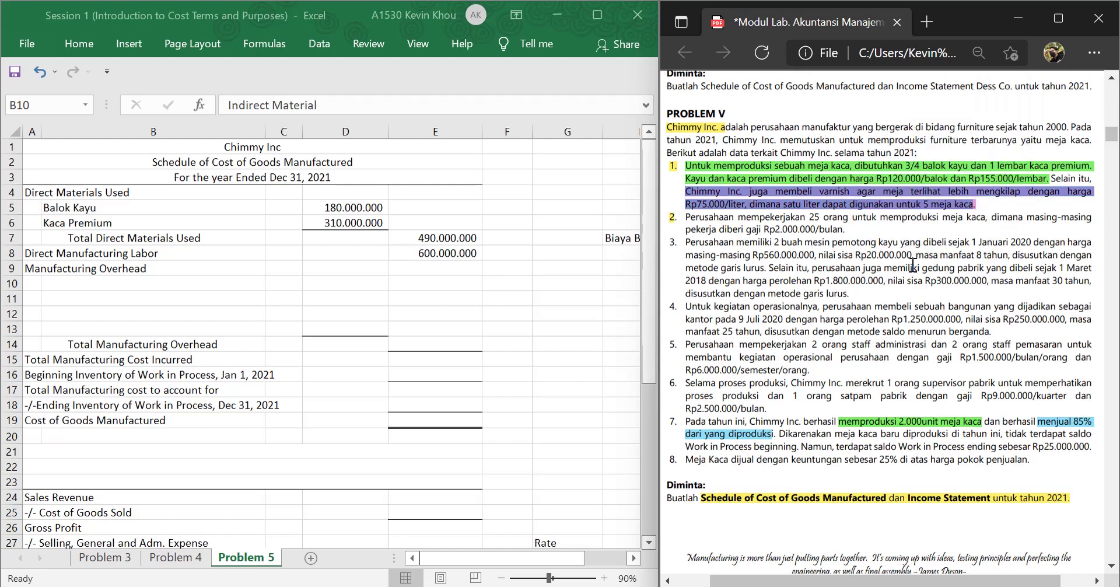
- Highlight item 2's full text on the 25 production workers and their wages in green
mouse_move(685, 217)
left_mouse_down()
mouse_move(870, 228)
mouse_move(676, 221)
left_mouse_up()
right_click(676, 222)
mouse_move(727, 141)
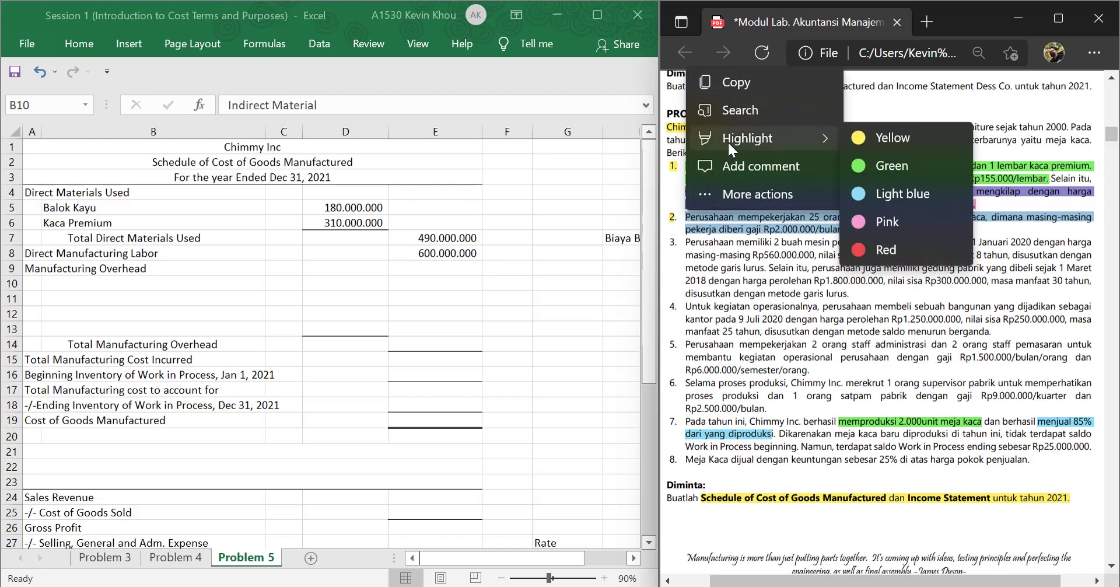
left_click(900, 160)
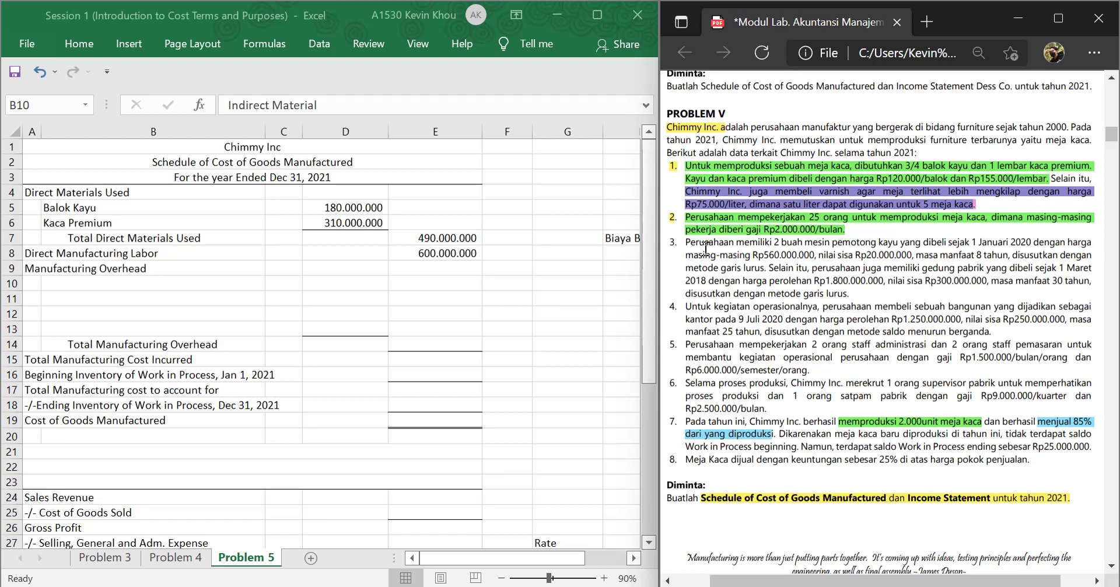
- Make the hidden Indirect Material label in B10 visible with a black font colour
left_click(99, 278)
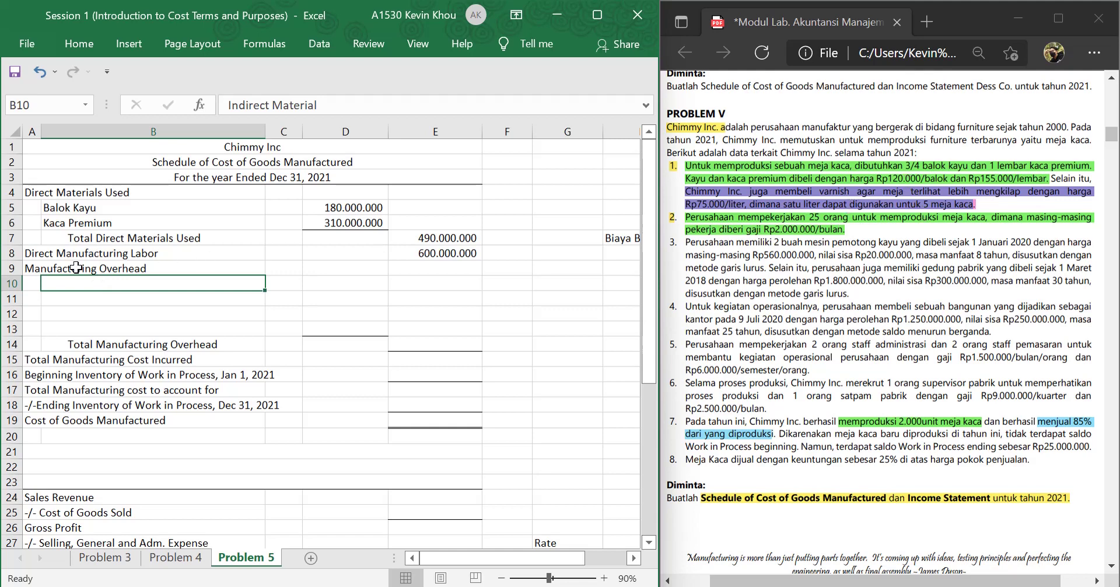
right_click(145, 286)
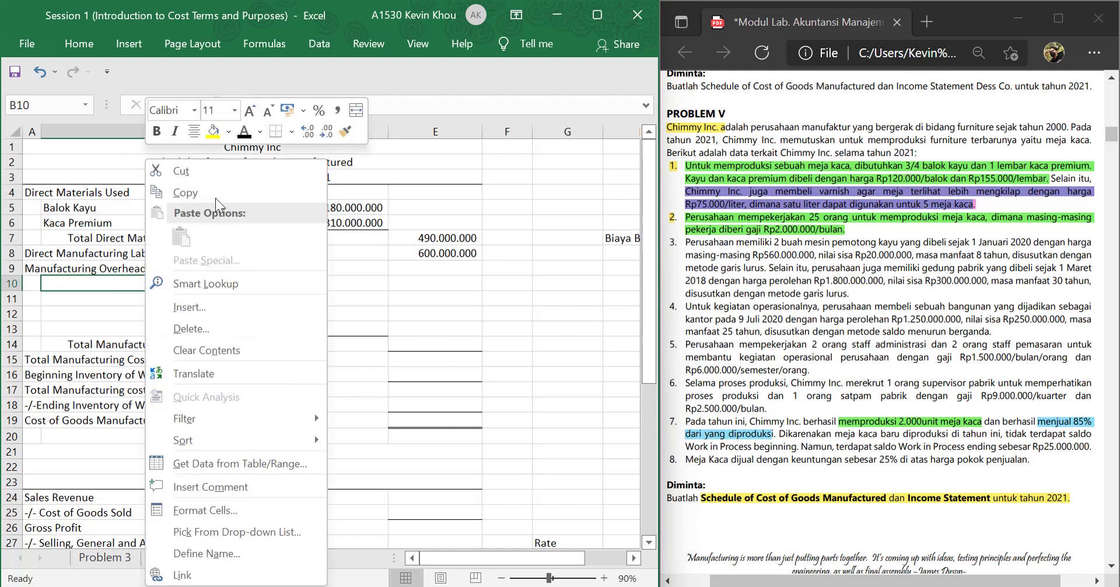
key("ctrl+v")
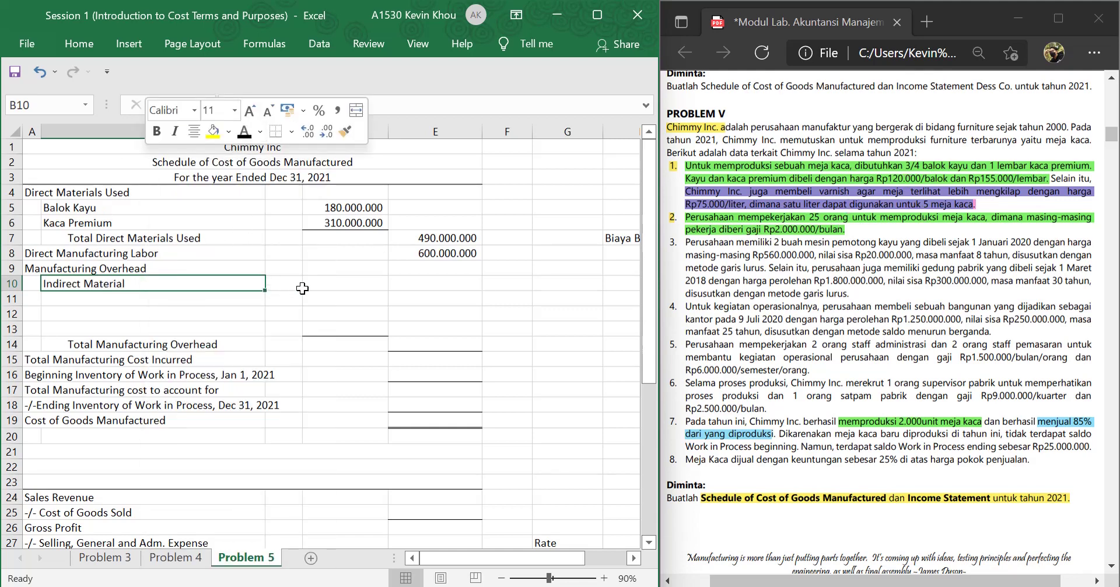
- Calculate the Indirect Material cost in D10 with the formula =J4/5*75000
left_click(330, 285)
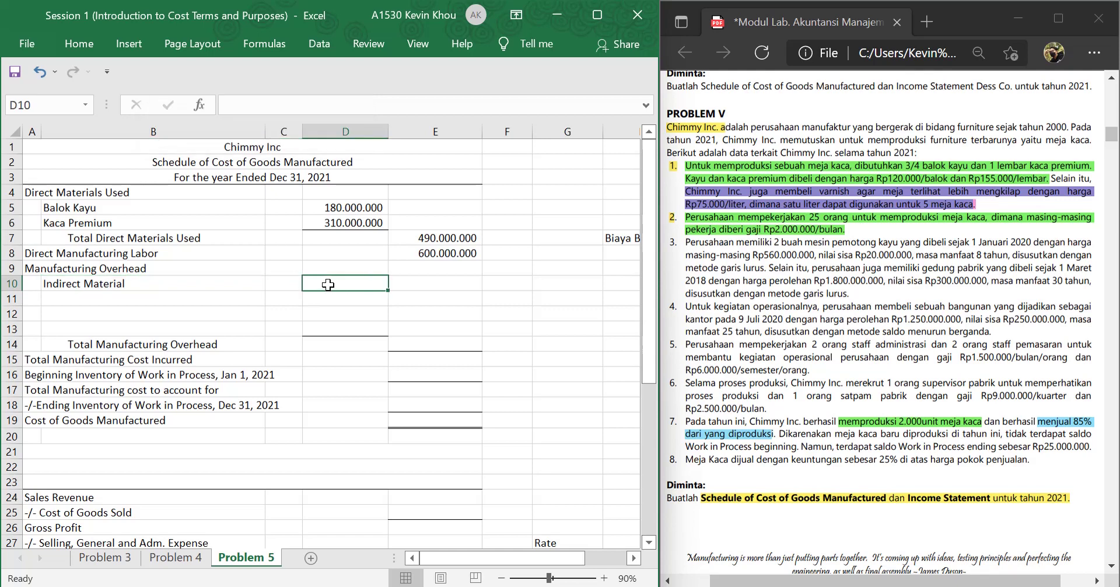
type("=")
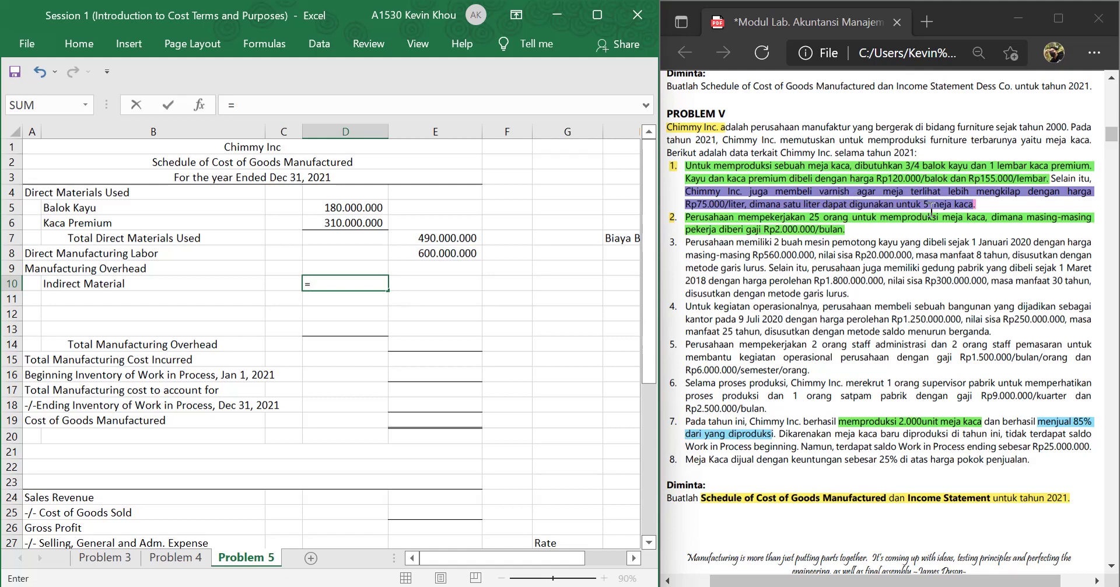
left_click(623, 238)
key("Right")
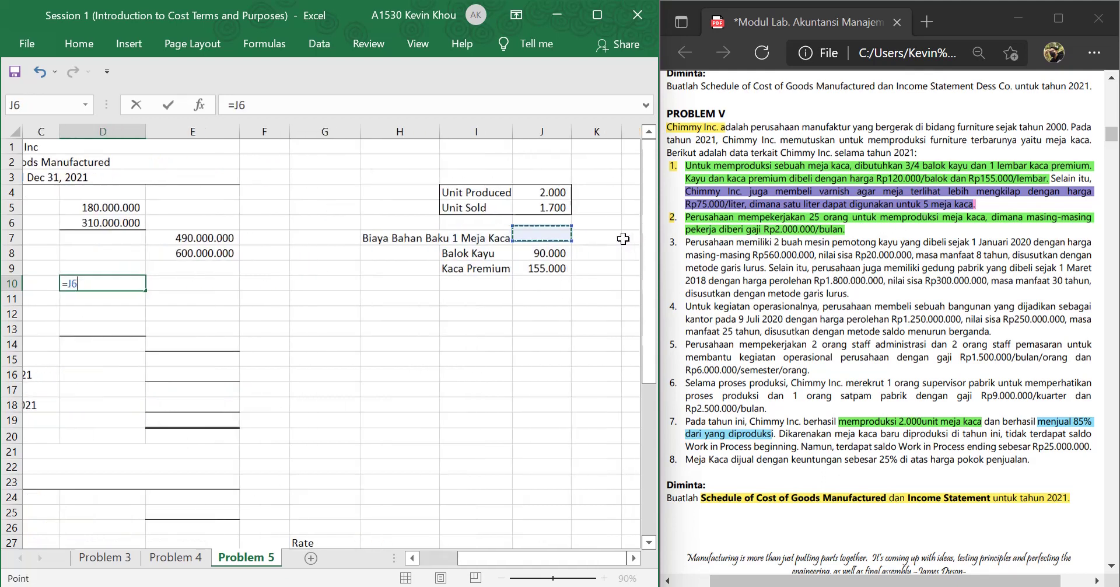
key("Up")
key("Up")
key("Up")
type("/")
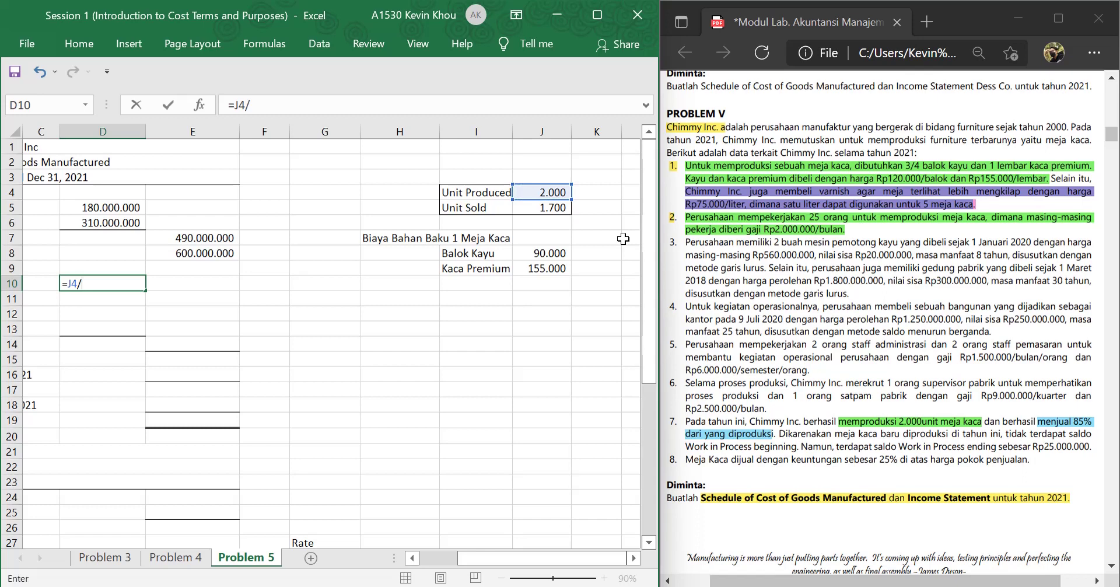
type("5")
type("75000")
key("Return")
- Make the hidden Depreciation Expense - Machine label in B11 visible with a black font colour
key("Left")
key("Left")
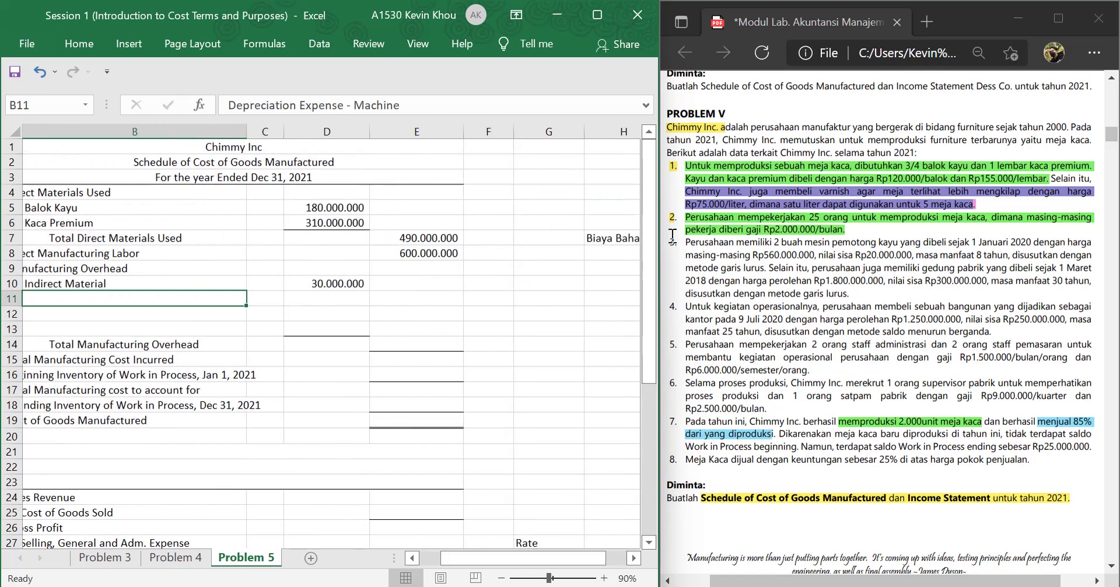
key("Left")
key("Up")
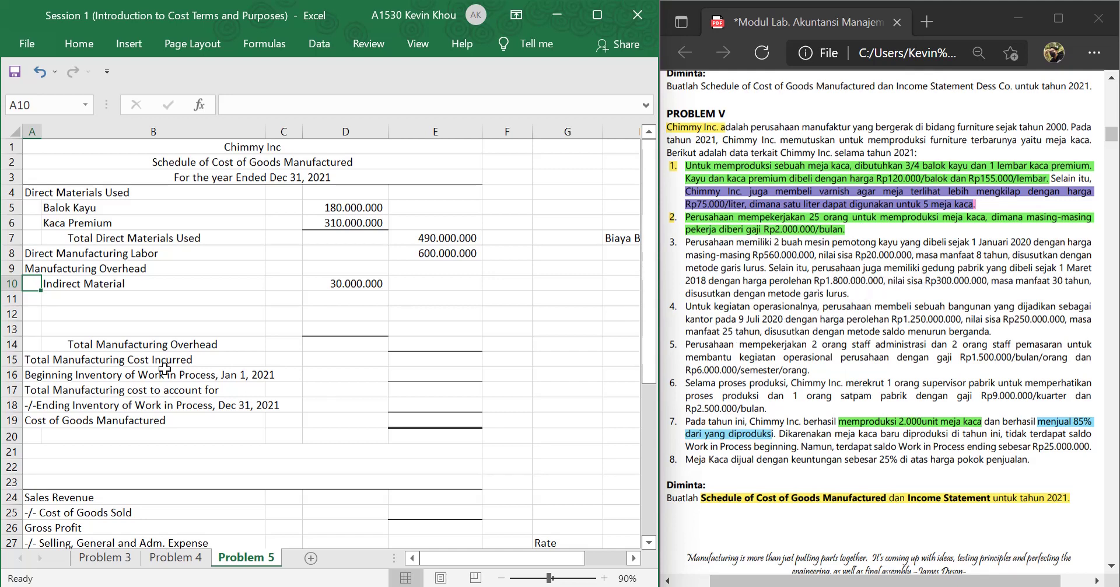
left_click(72, 288)
left_click(84, 298)
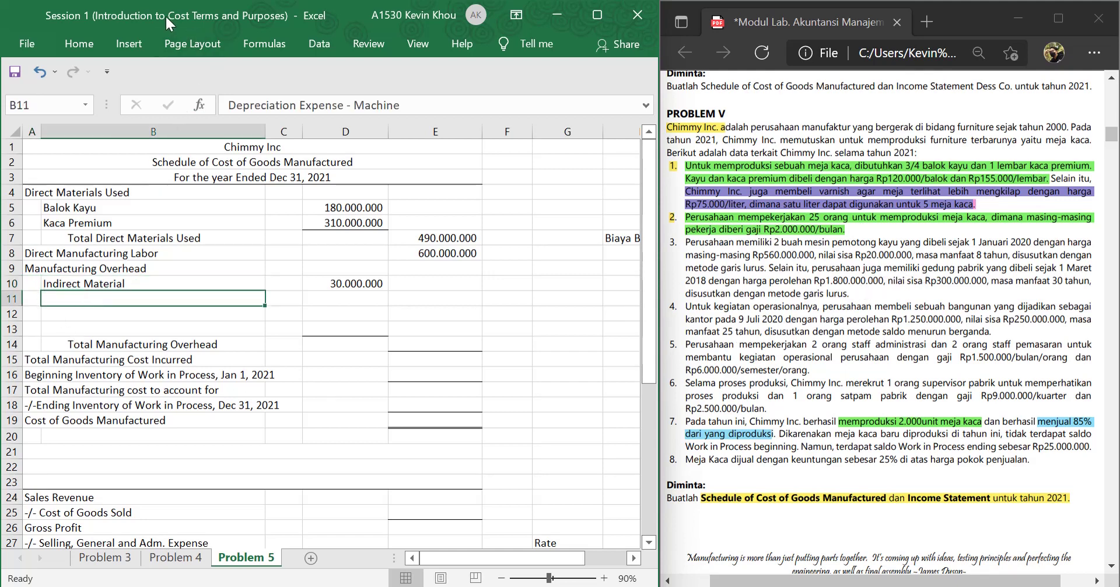
left_click(89, 41)
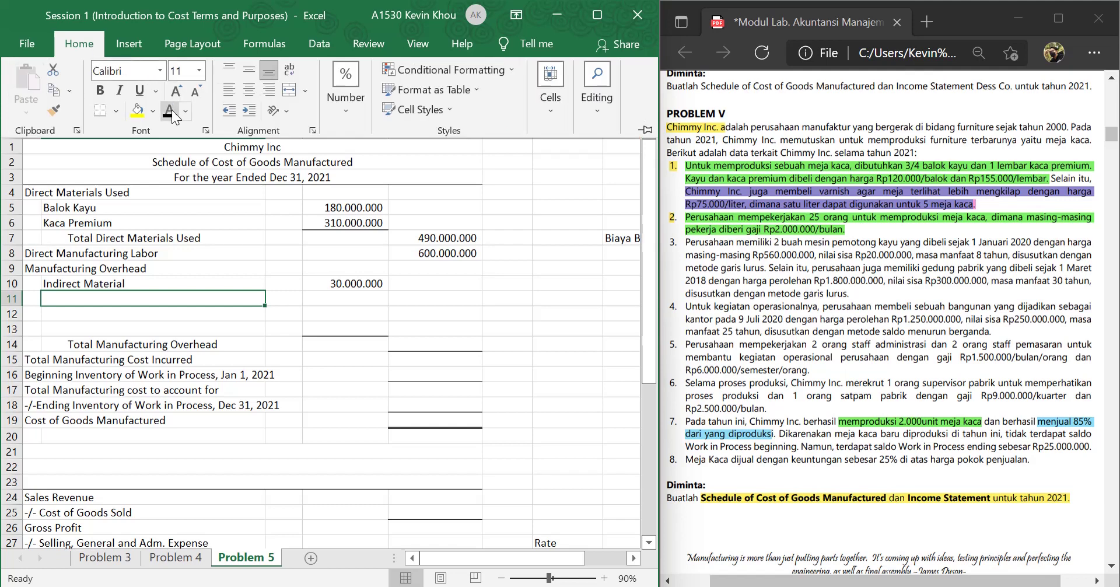
left_click(183, 302)
left_click(325, 302)
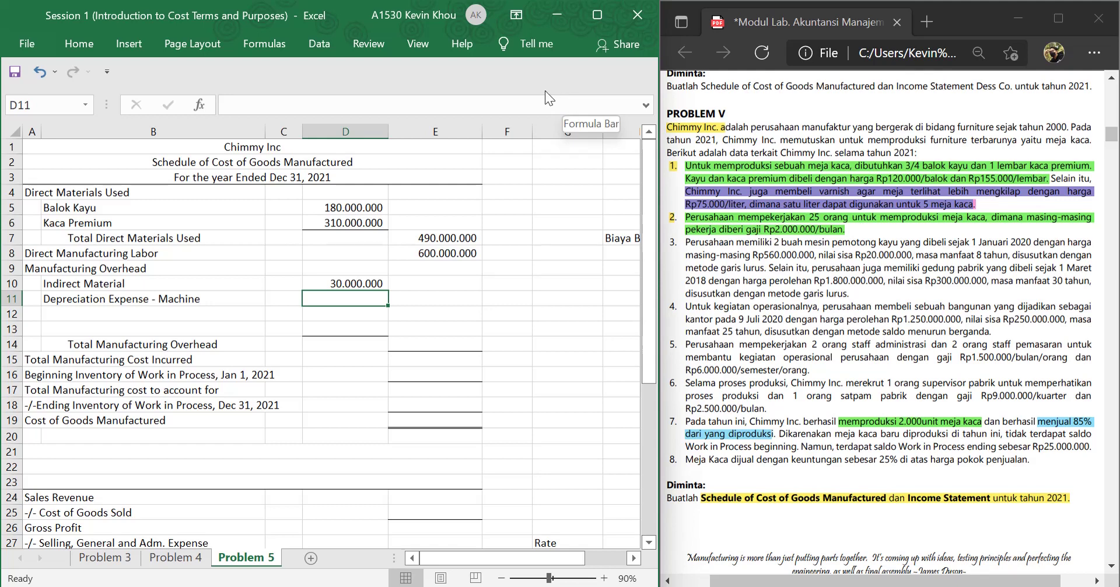
type("=")
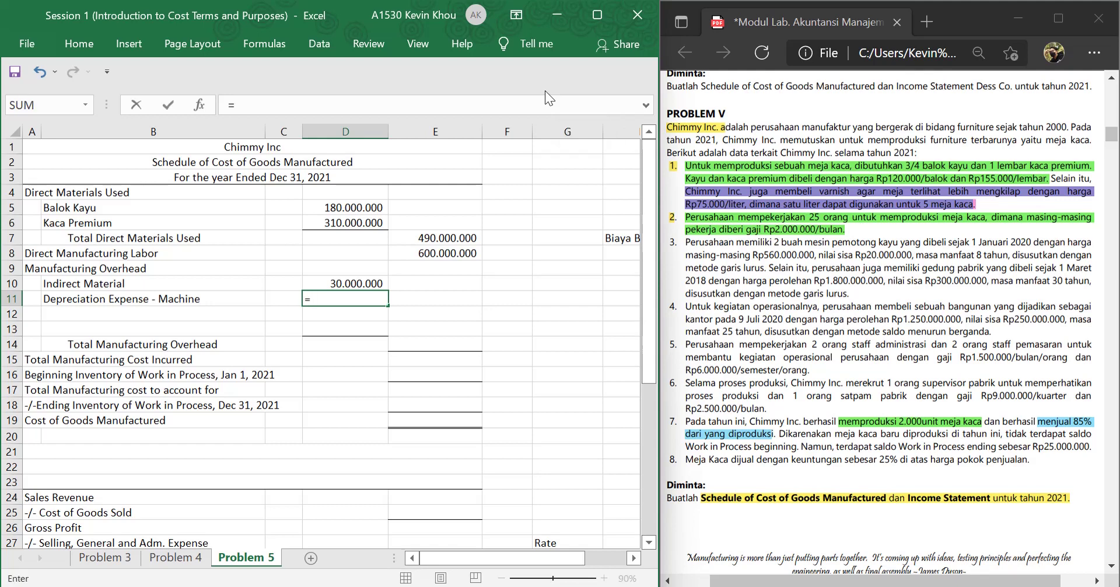
type("2")
type("*(560000000")
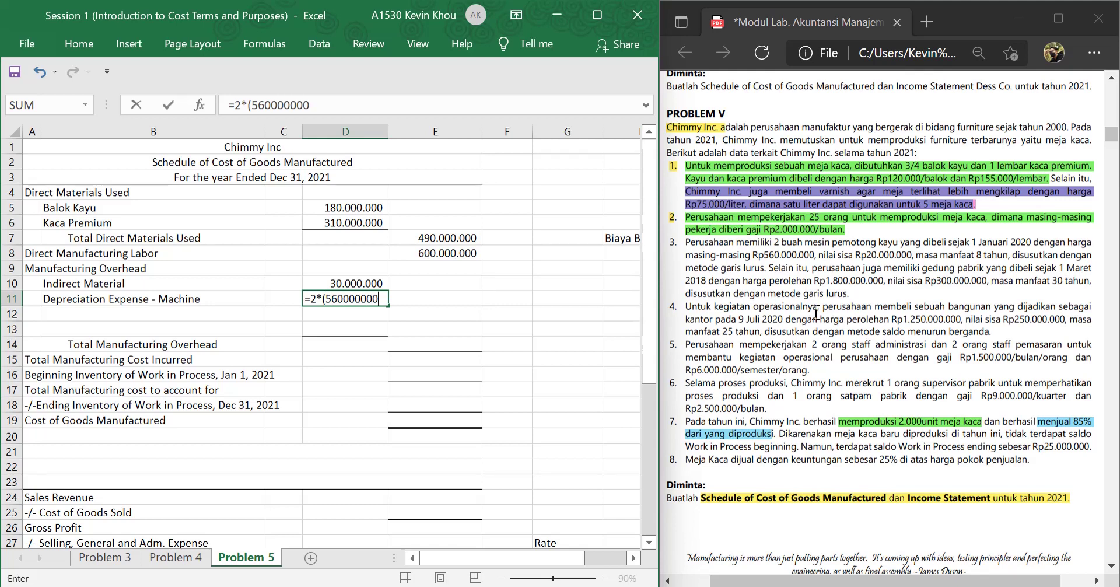
type("-20000000")
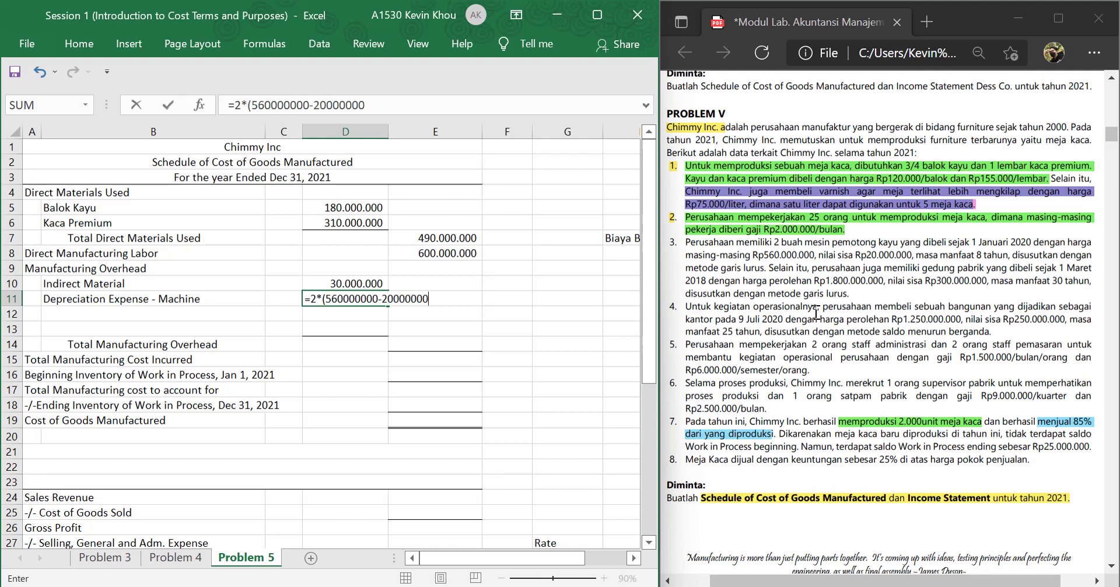
type(")/8")
left_click(322, 298)
type("(")
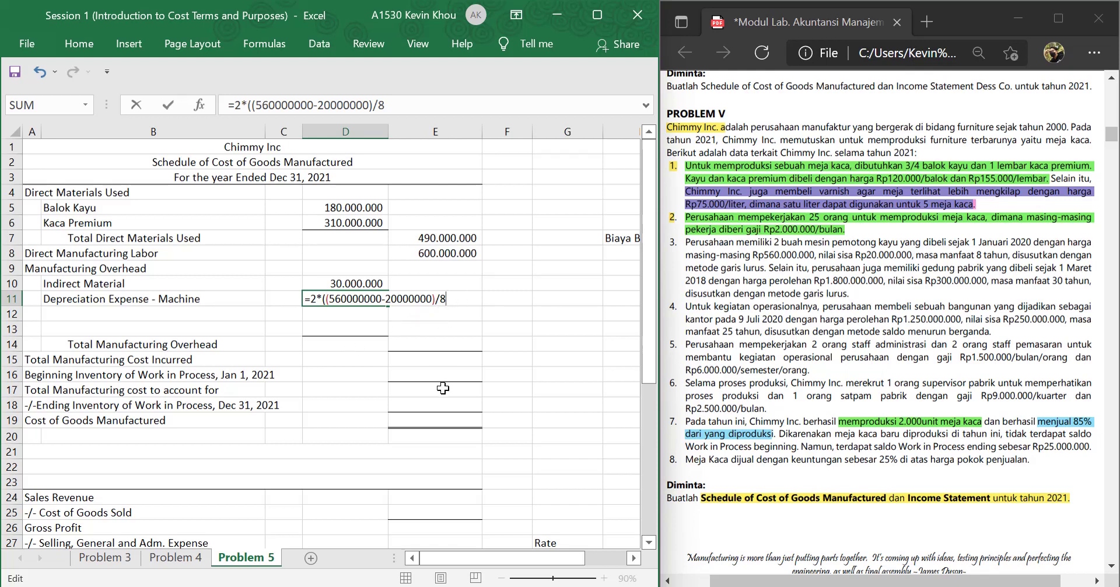
type(")")
key("Return")
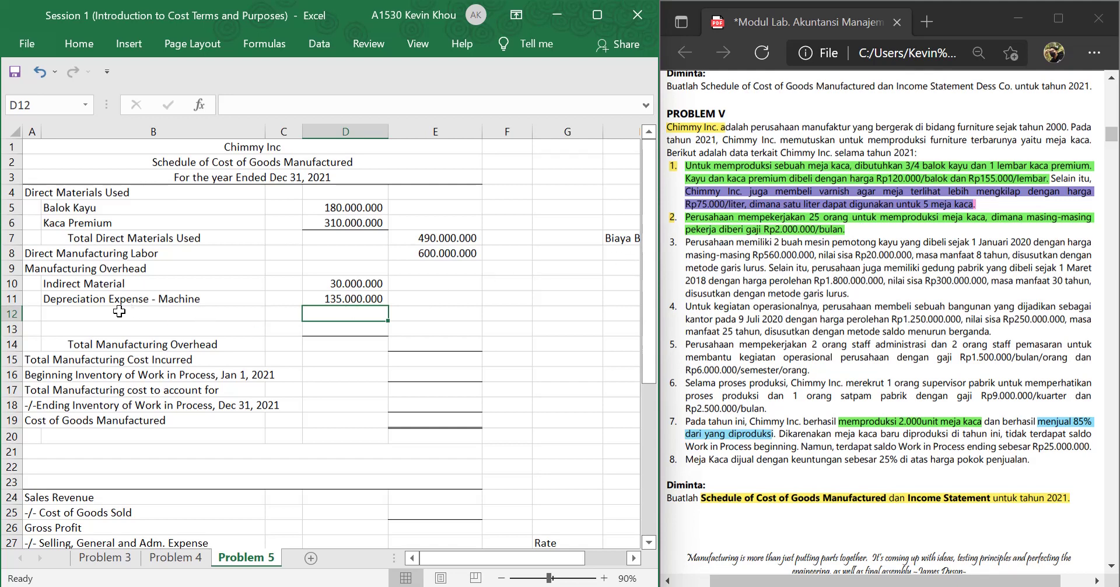
- Make the hidden Depreciation Expense - Building label in B12 visible with a black font colour
left_click(73, 318)
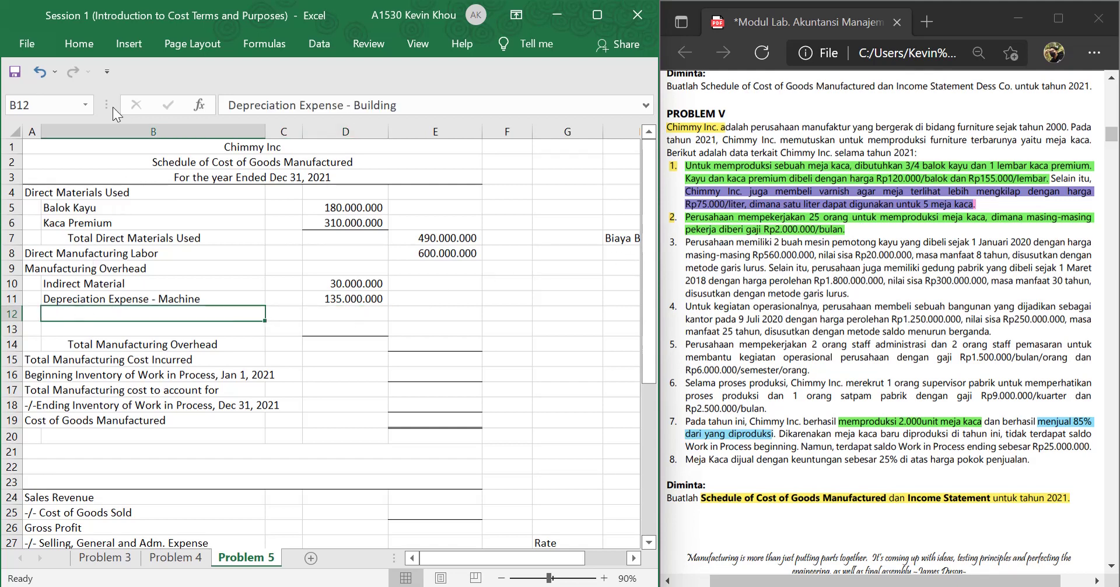
right_click(170, 313)
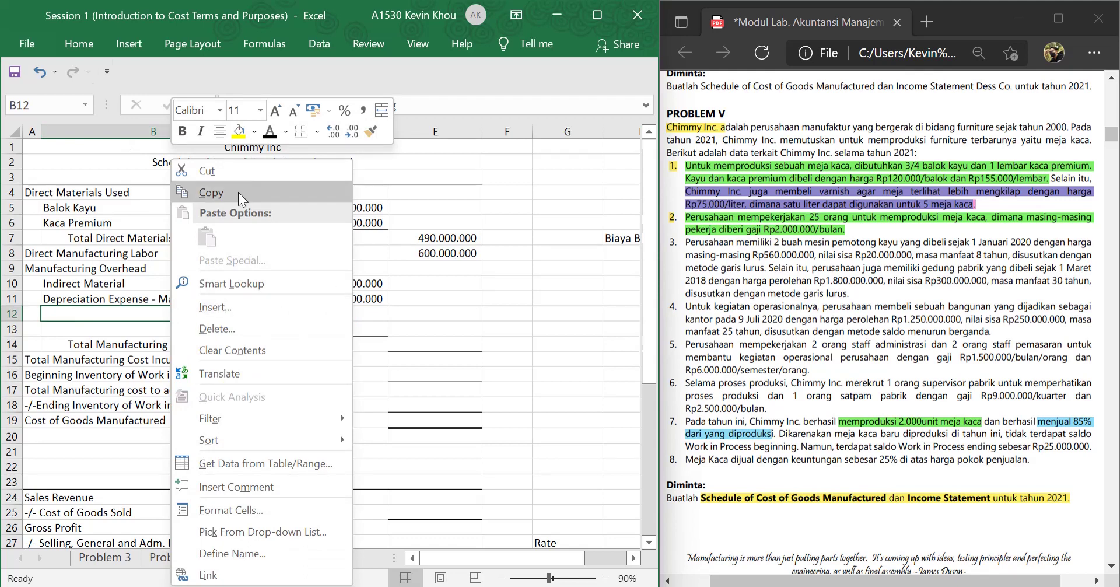
key("Escape")
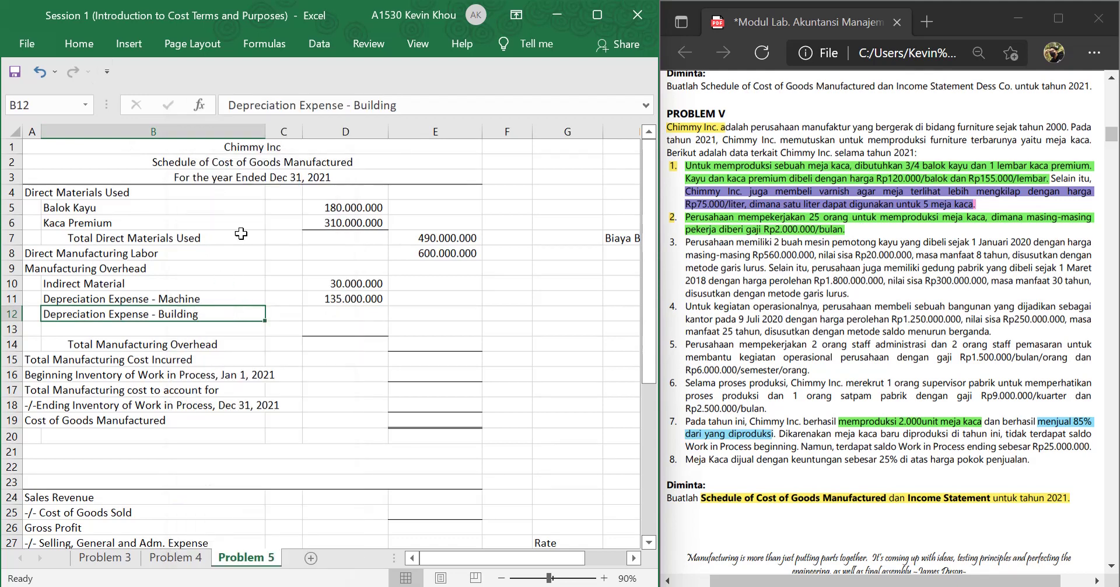
- Change the label in B12 to Depreciation Expense - Plant
double_click(359, 106)
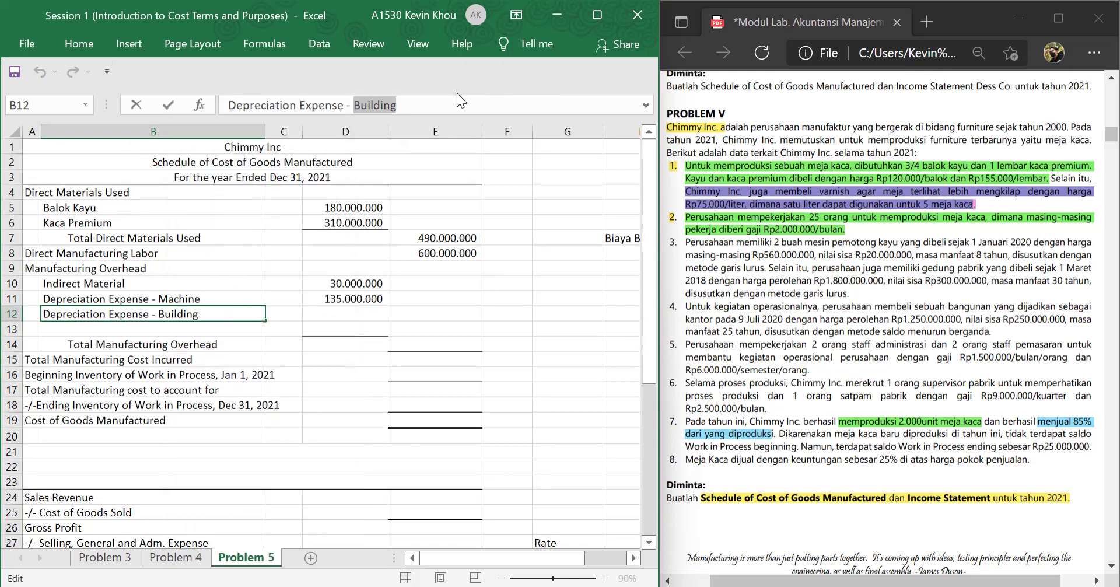
type("Plant\\\\")
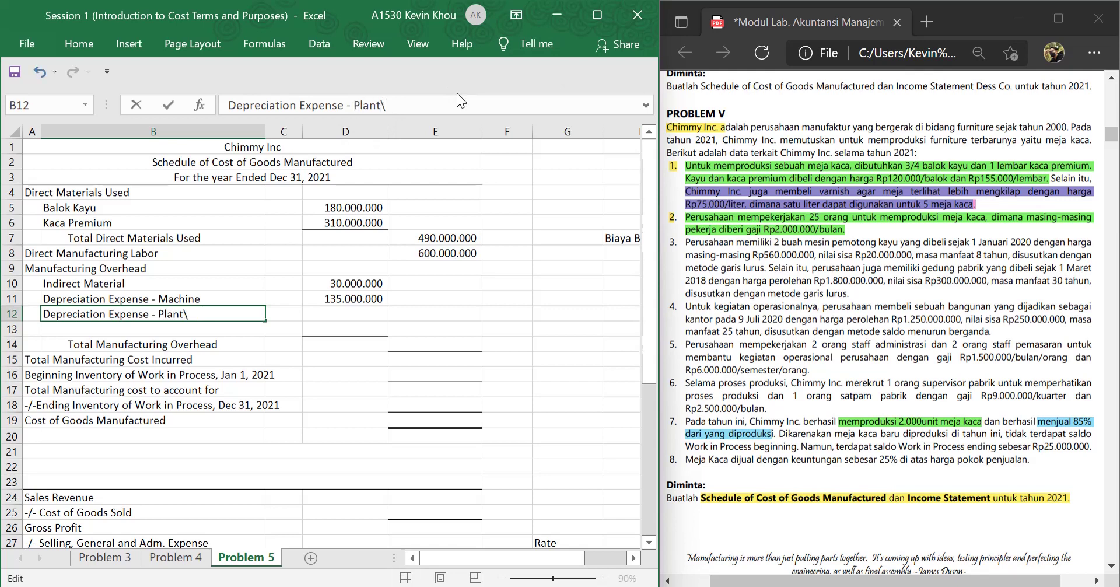
key("BackSpace")
key("BackSpace")
key("Return")
key("Up")
key("Right")
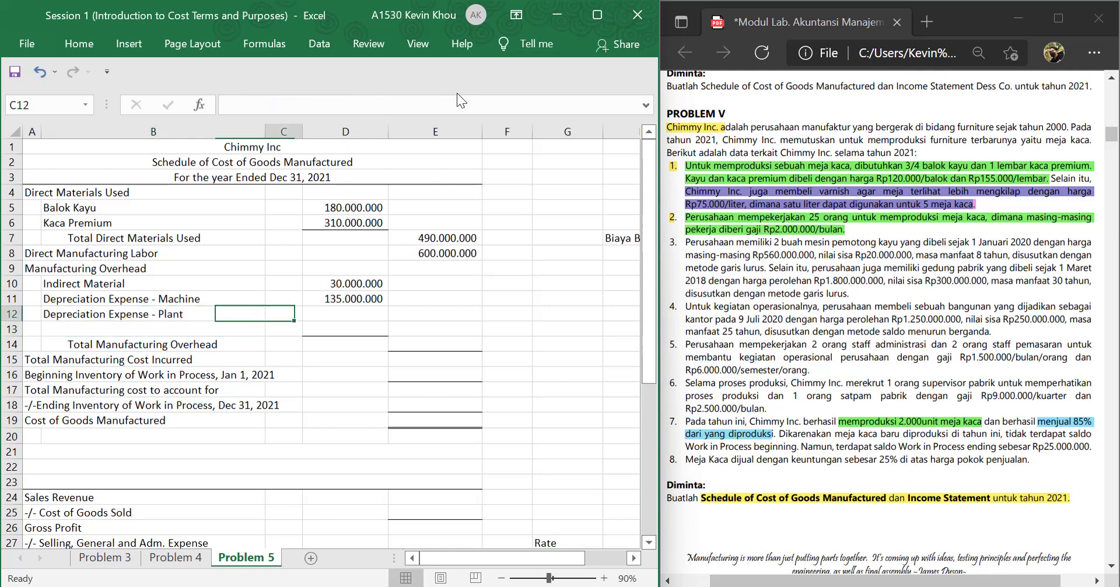
key("Right")
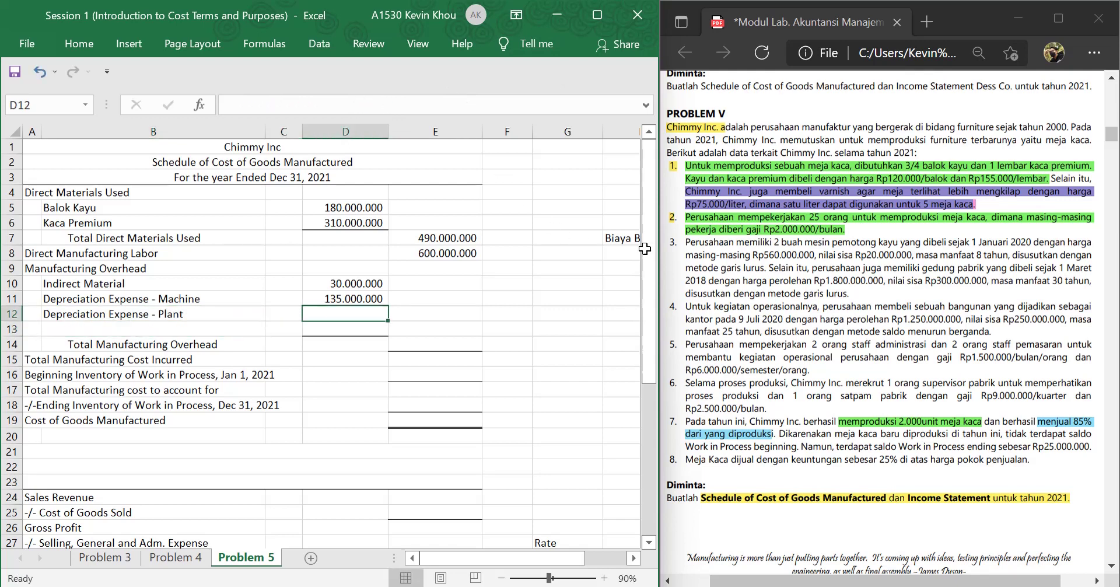
type("=")
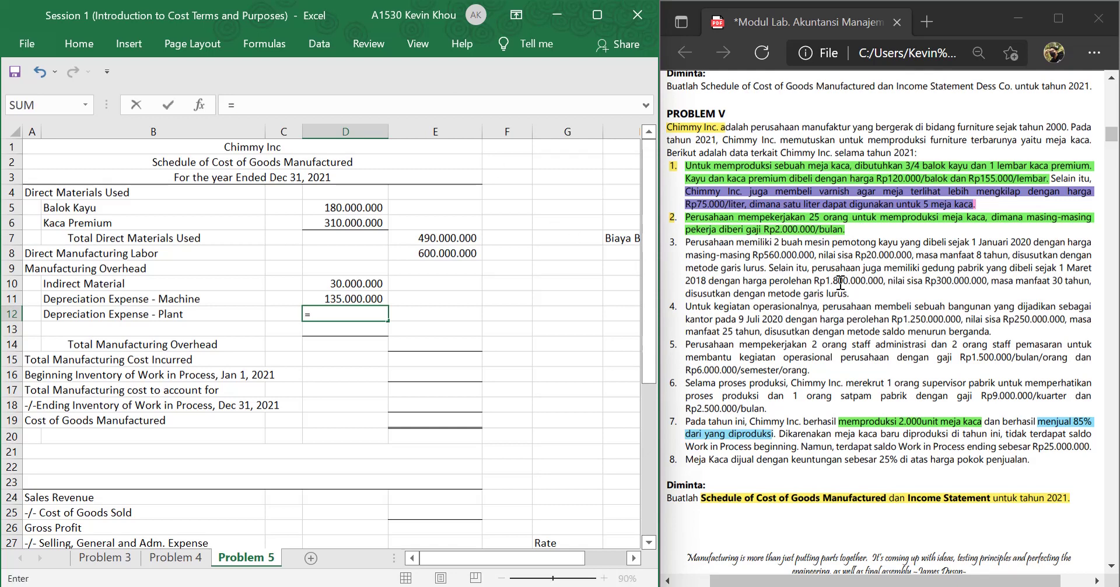
type("(18000000")
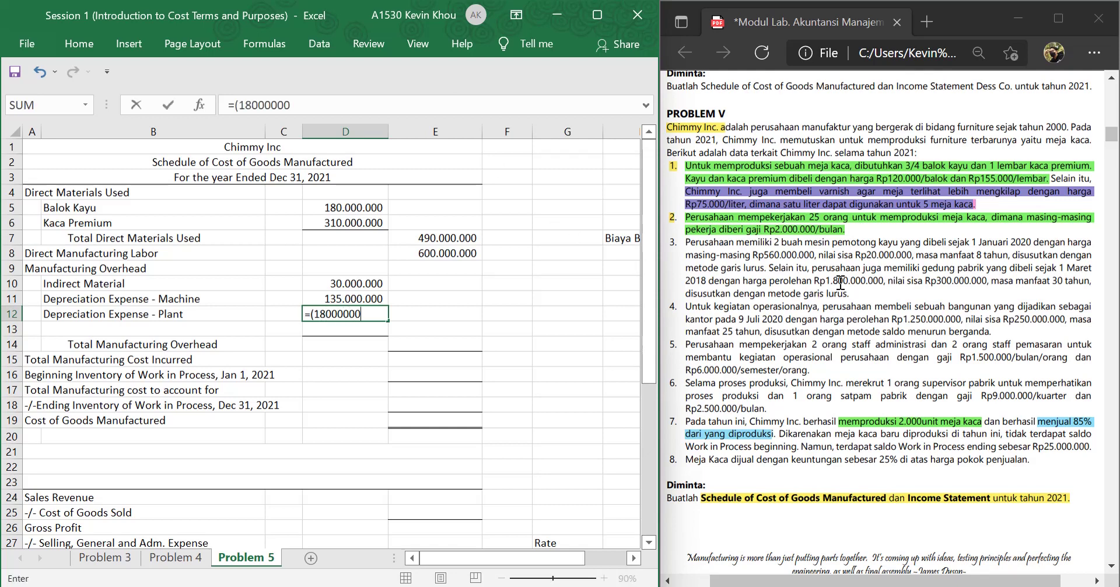
type("00")
type("-30000000")
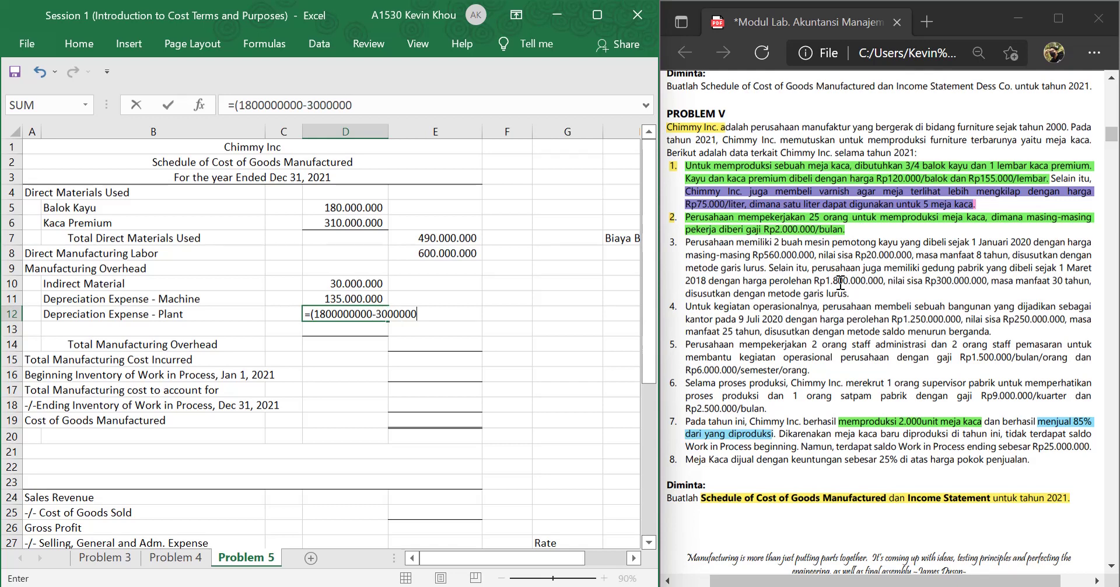
type(")/30")
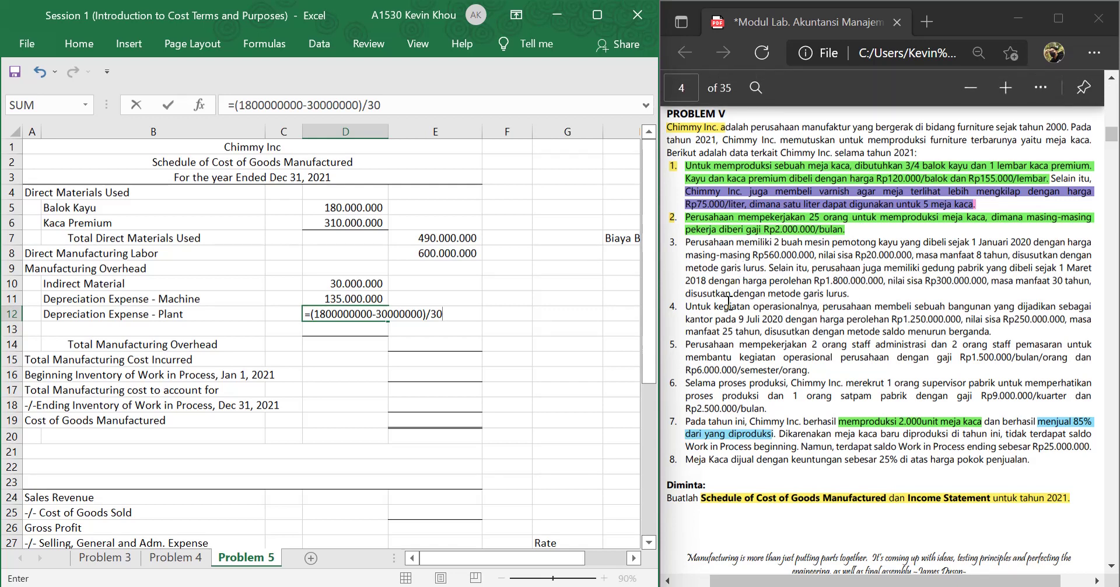
key("Return")
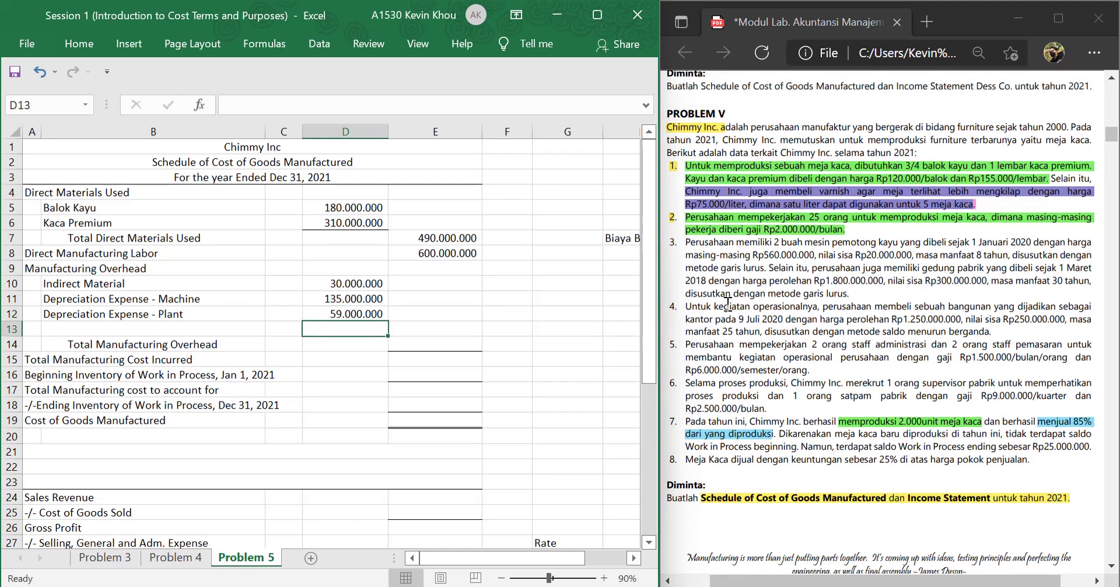
- Correct the residual value in the D12 plant depreciation formula to 300000000
key("Up")
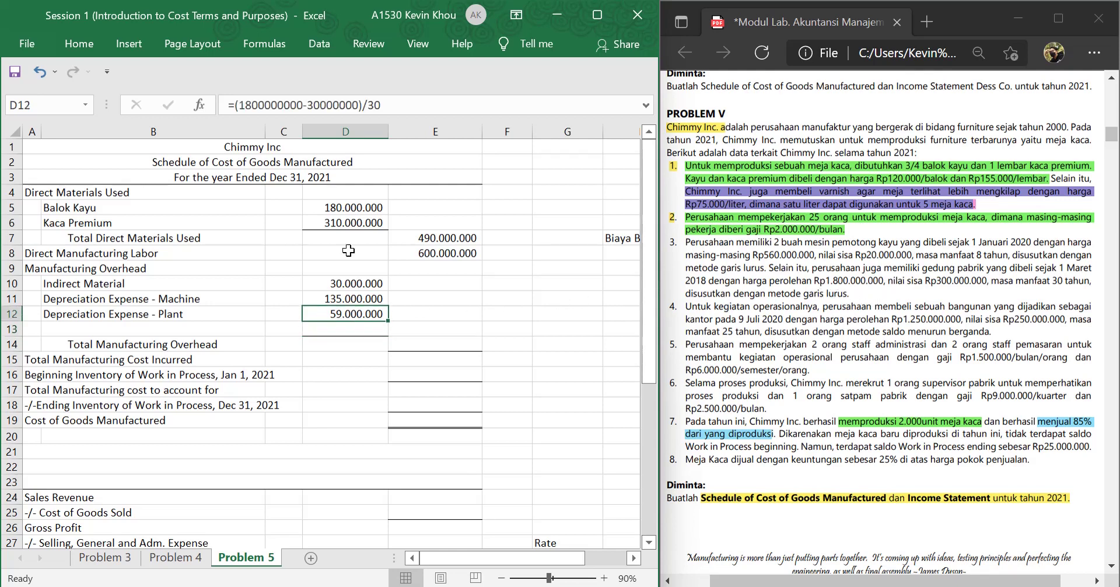
left_click(320, 105)
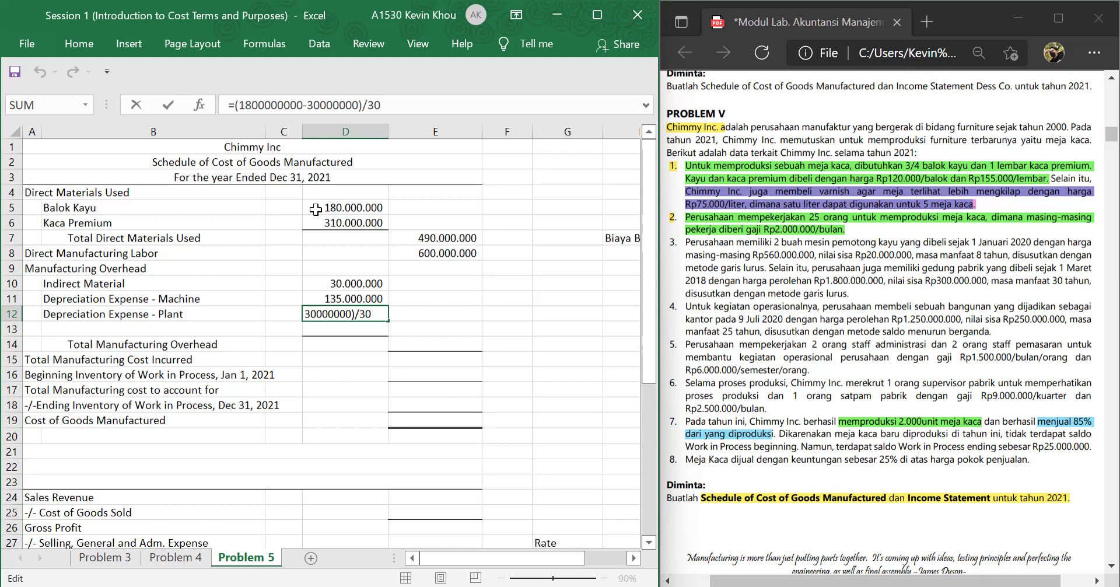
type("0")
key("Return")
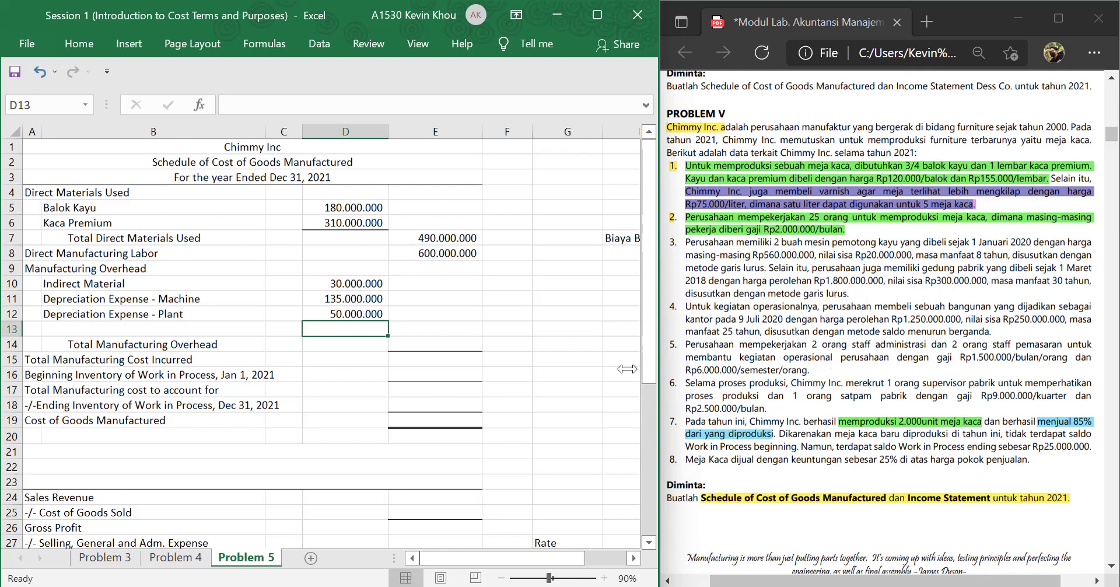
left_click(351, 310)
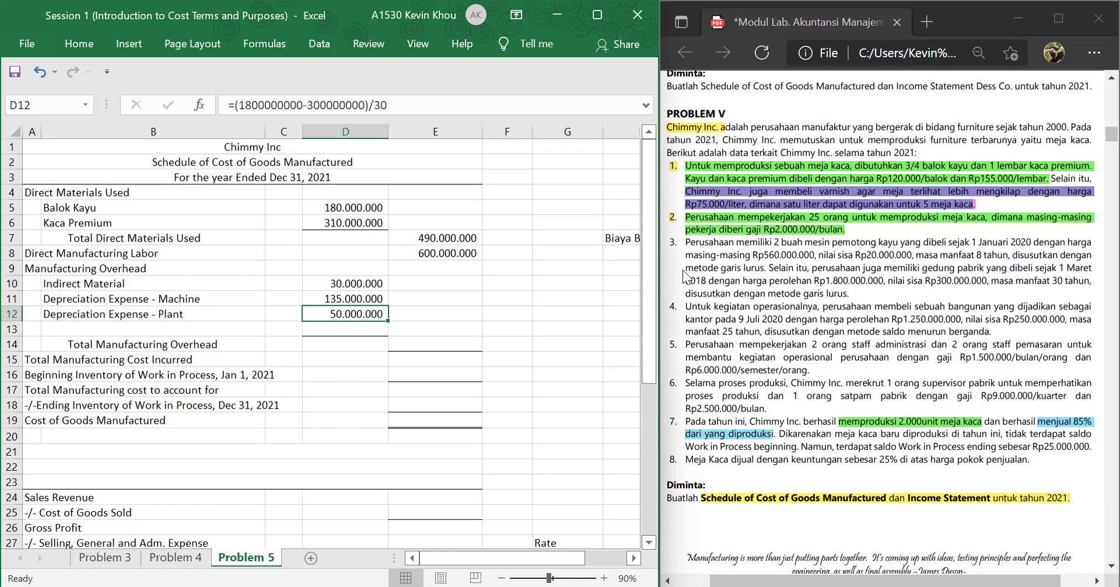
- Switch to the PDF in the browser and highlight all of Problem V's item 3 in pink
left_click_drag(686, 242, 849, 293)
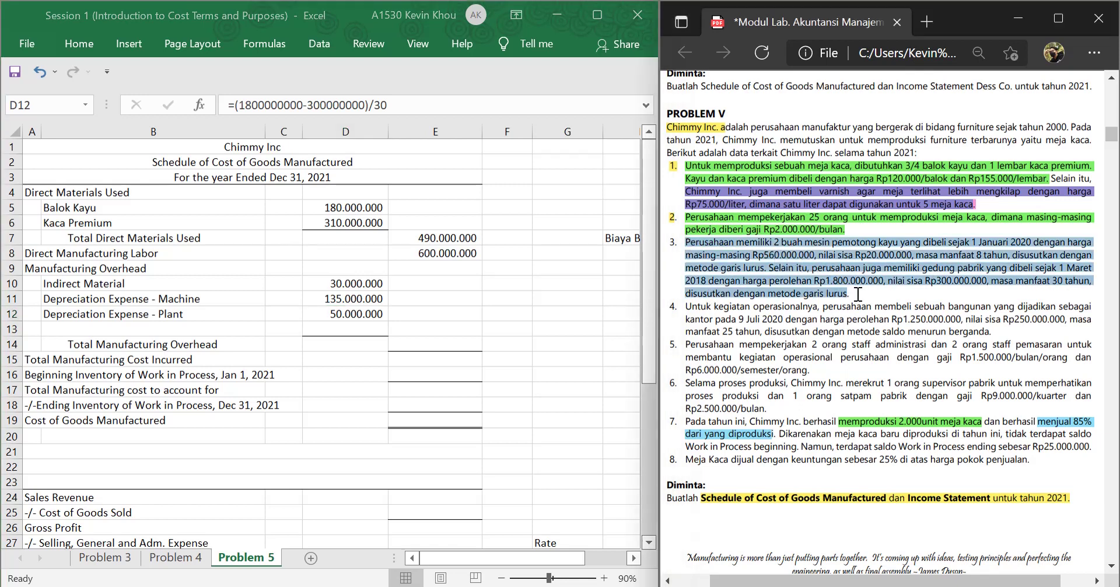
mouse_move(913, 204)
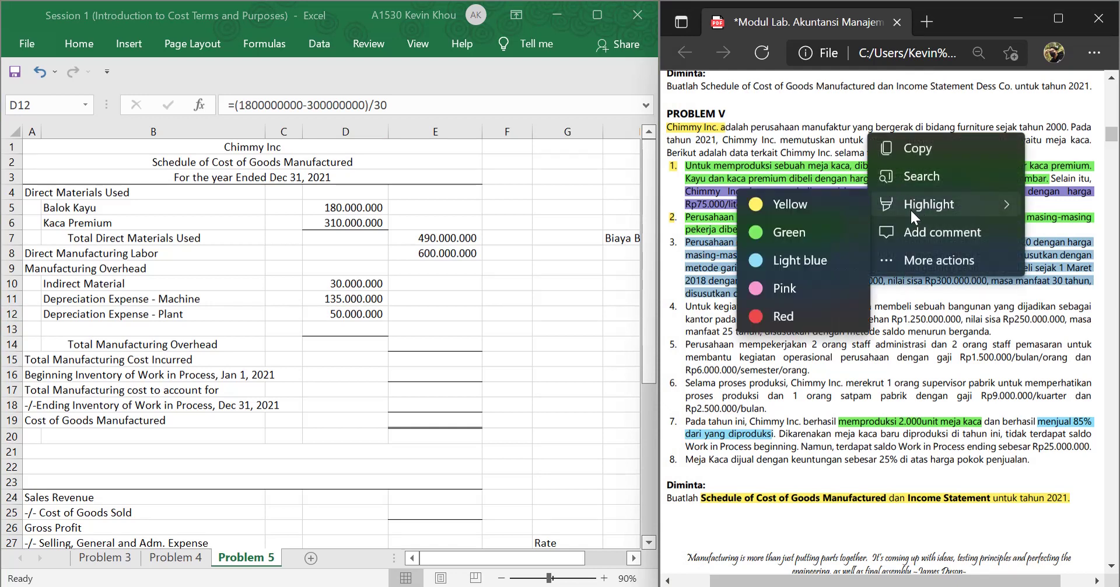
left_click(789, 280)
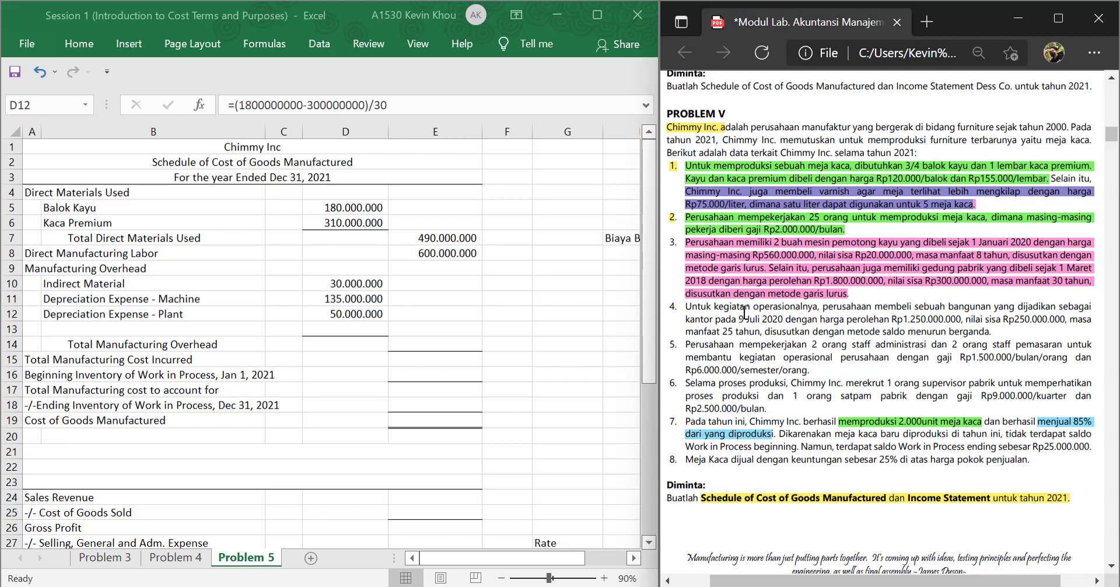
- Select the text of item 6 on the factory supervisor and security guard salaries for reference
scroll(744, 315, "down", 3)
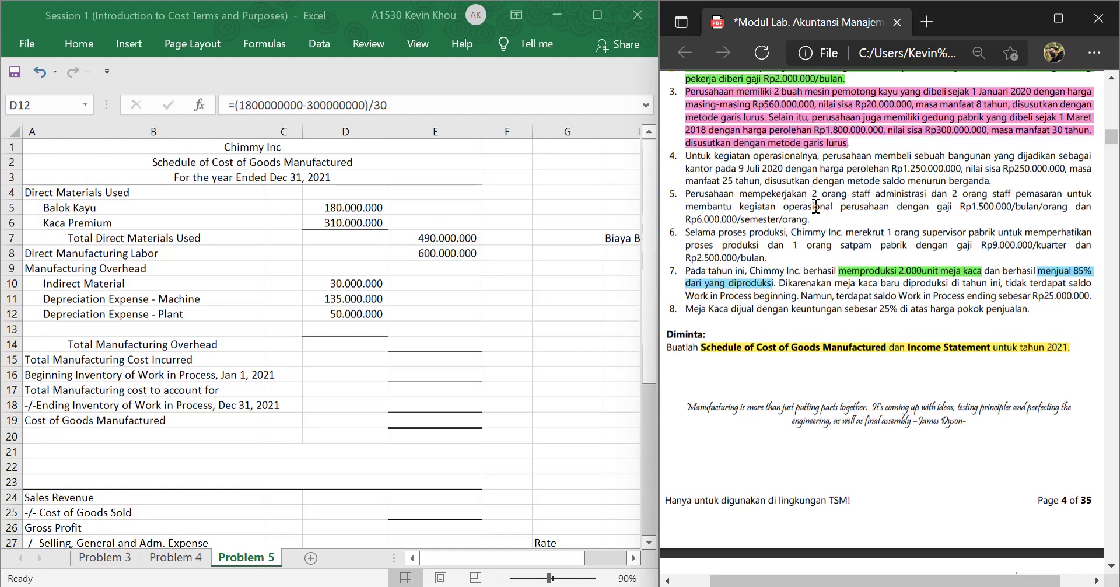
scroll(815, 206, "down", 1)
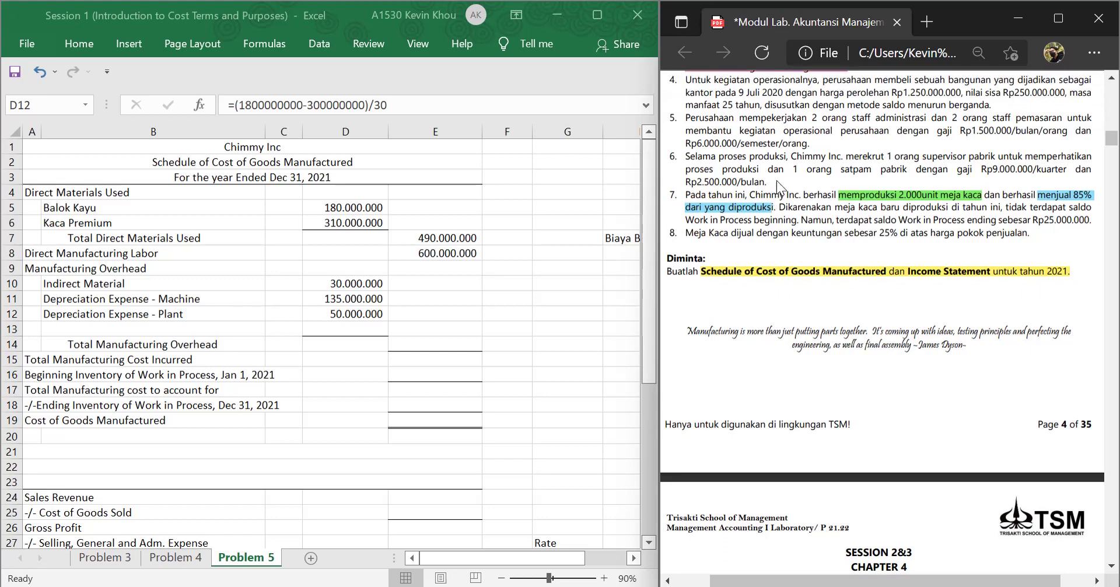
left_click_drag(686, 156, 771, 182)
left_click_drag(2, 378, 4, 378)
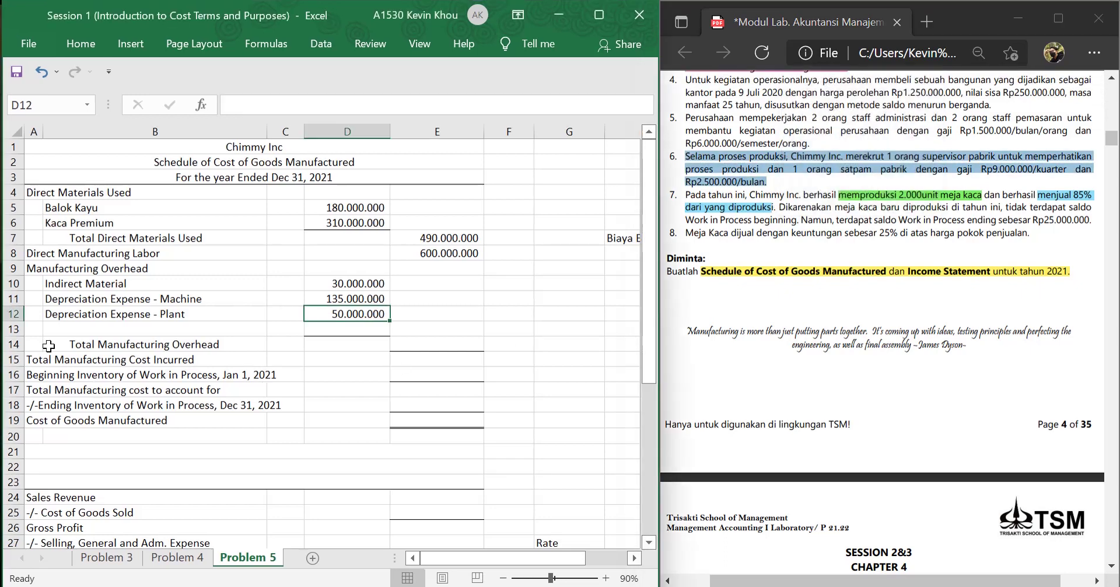
- Switch to Excel and make the hidden Salaries Expense label in B13 visible with a black font colour
left_click(132, 325)
right_click(132, 326)
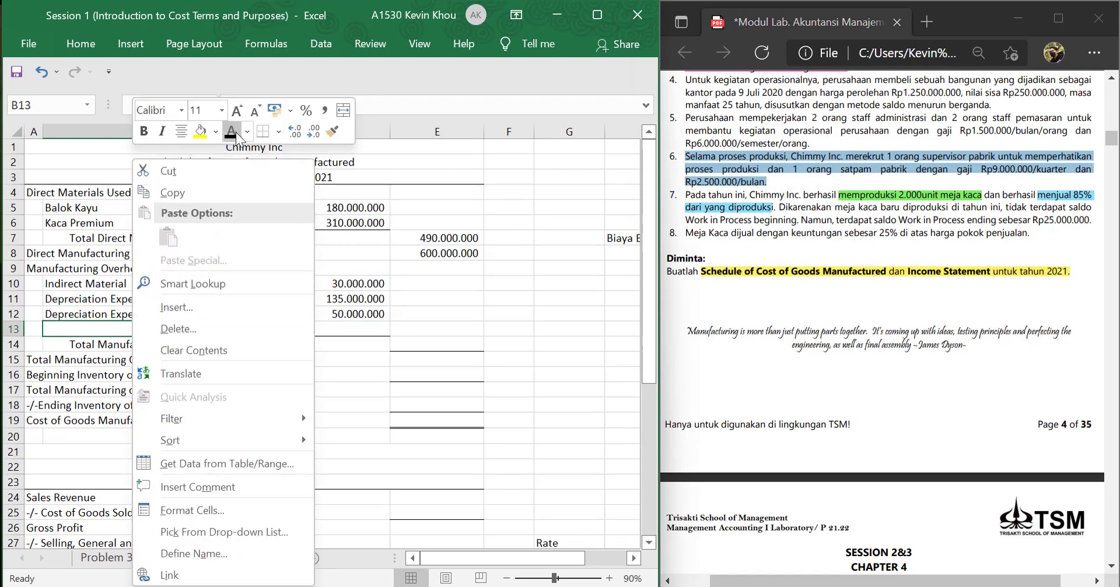
key("Escape")
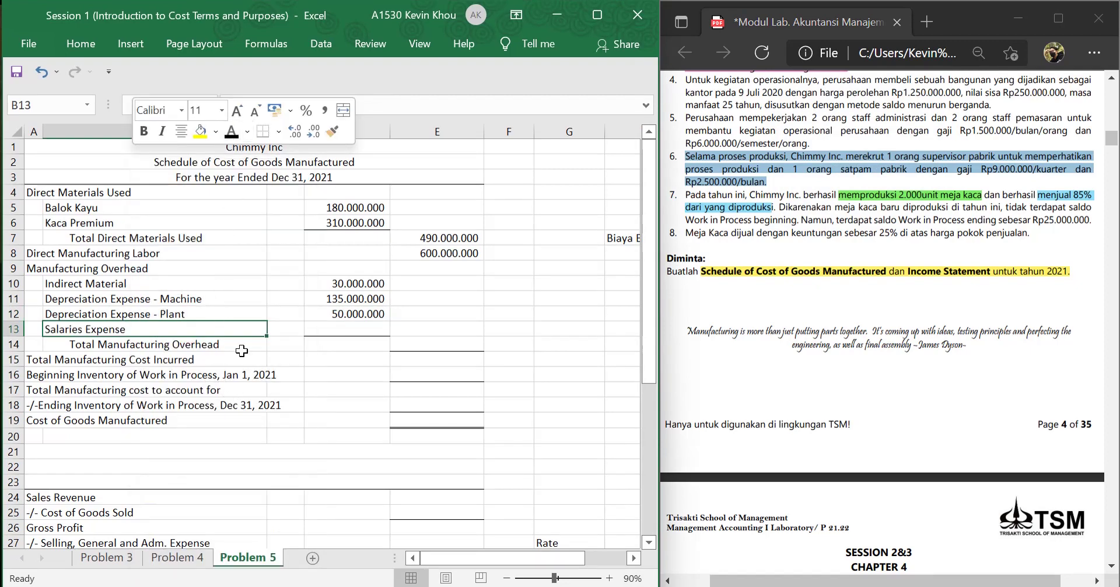
- Extend the label in B13 to Salaries Expense (Indirect Labor)
left_click(473, 100)
type("(")
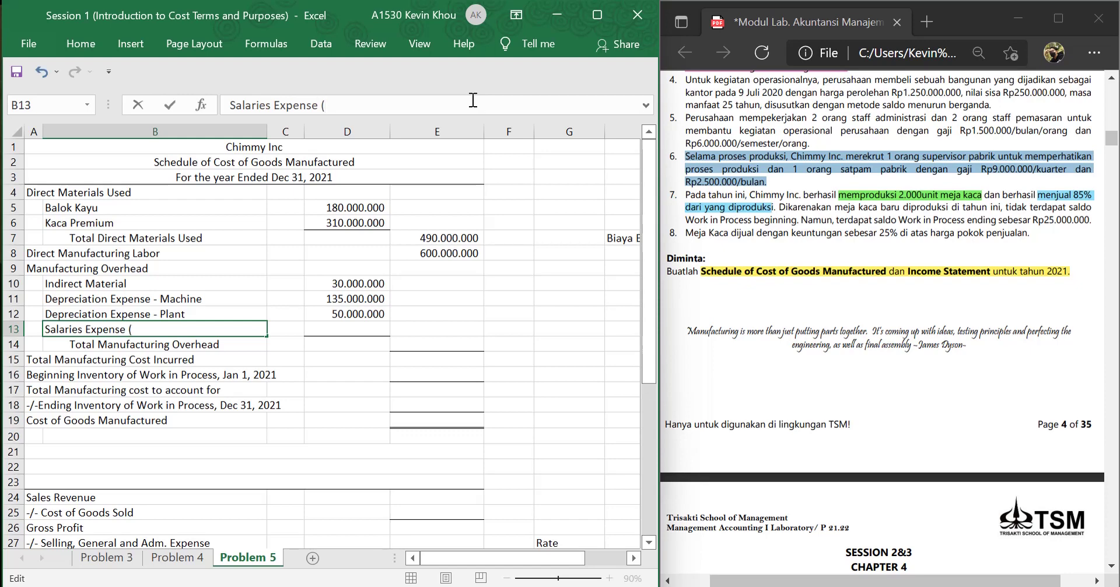
type("Indirect")
type("Labor")
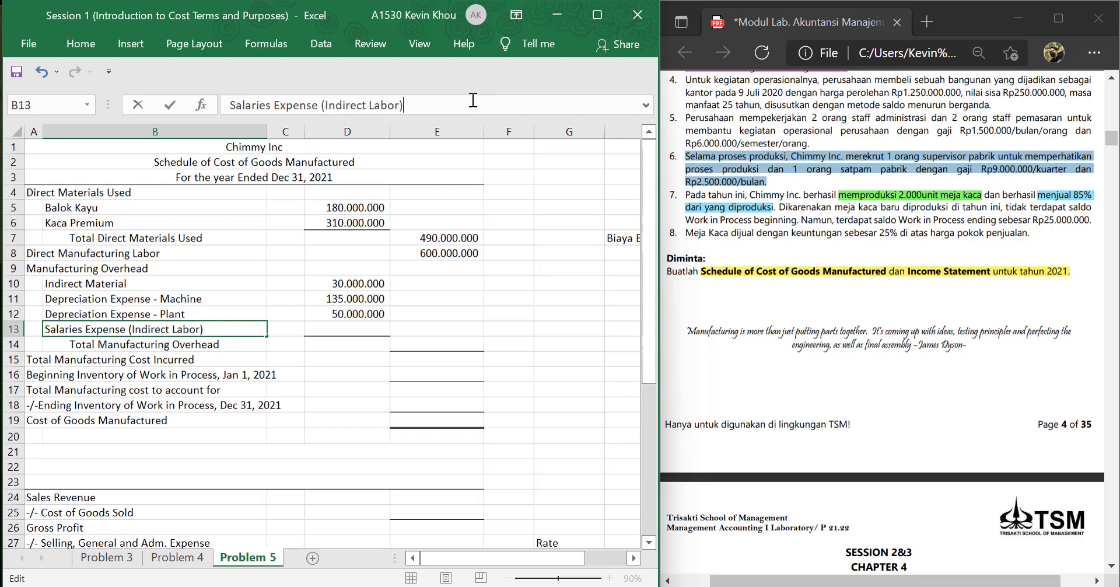
key("Return")
- Calculate the yearly indirect labor salaries in D13 with the formula =(9000000*4)+(2500000*12)
key("Up")
key("Right")
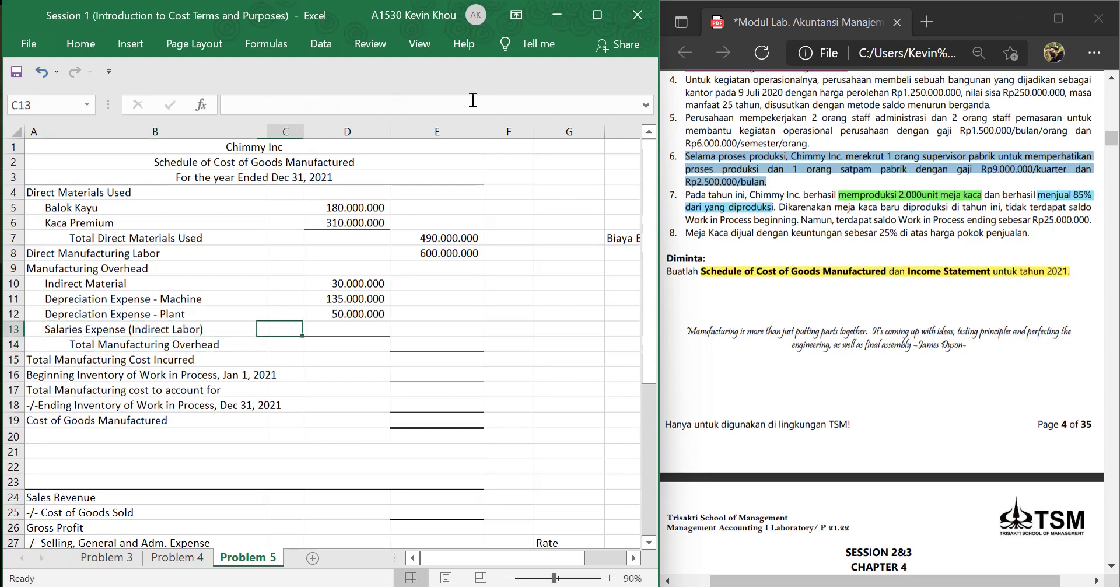
key("Right")
type("=")
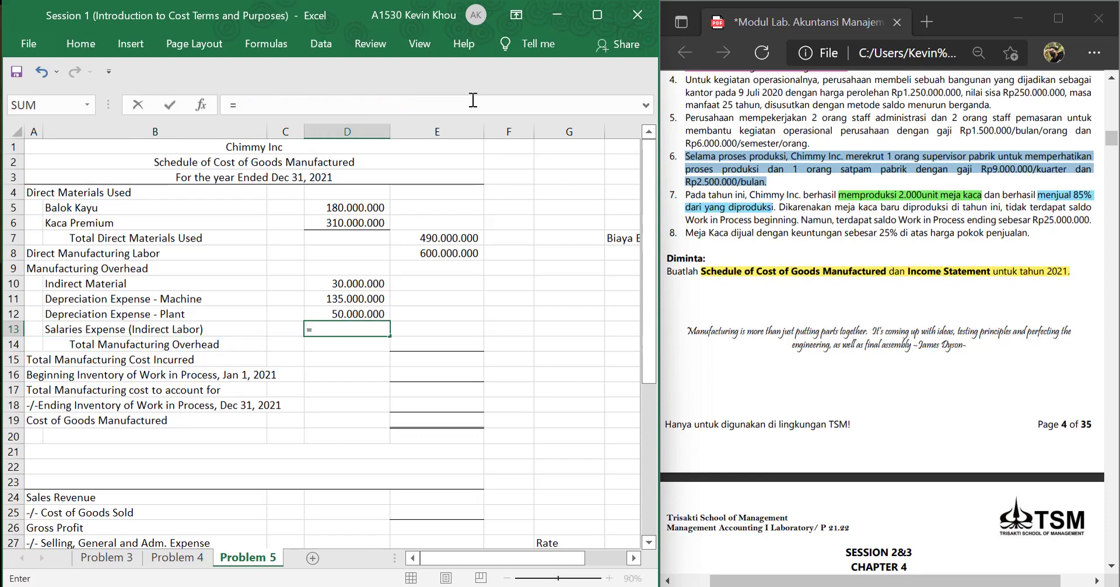
type("(9000000")
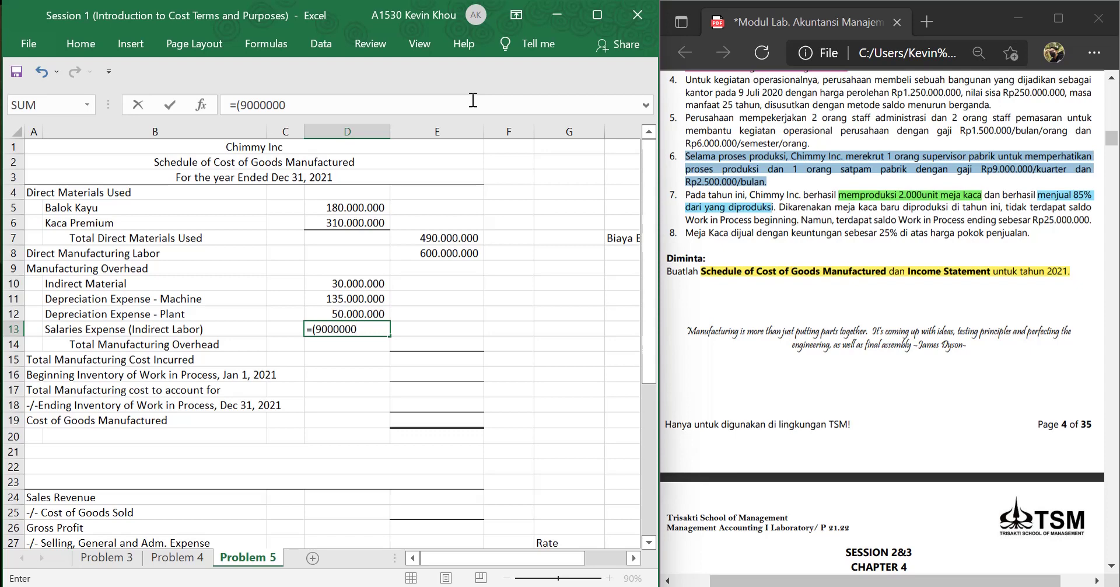
type("8")
key("BackSpace")
key("BackSpace")
type("*4)+(2500000")
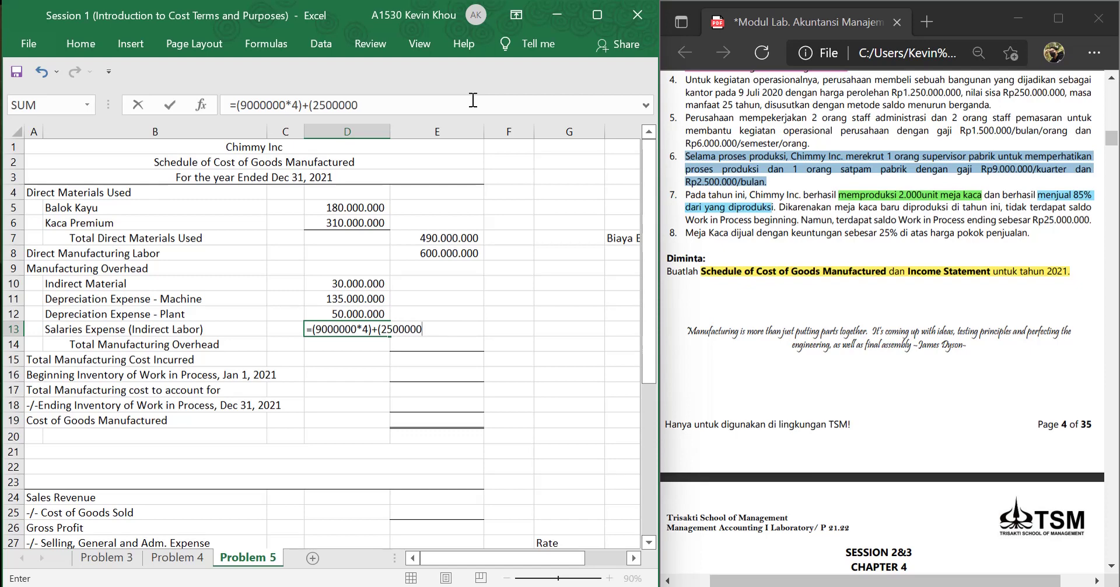
type("*12")
key("Return")
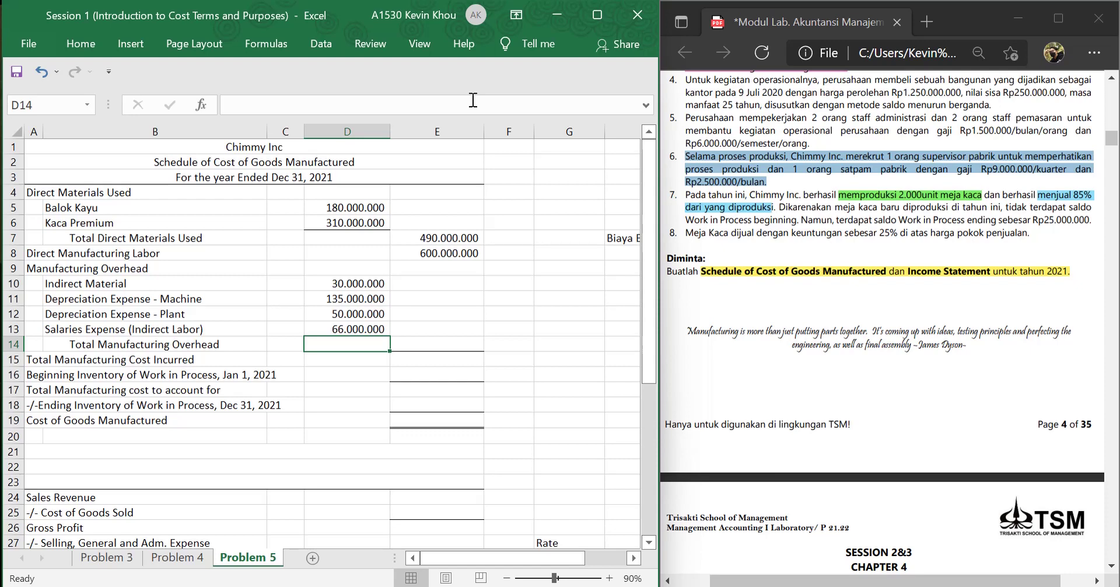
- Total the manufacturing overhead in E14 with a SUM of D10 to D13
key("Right")
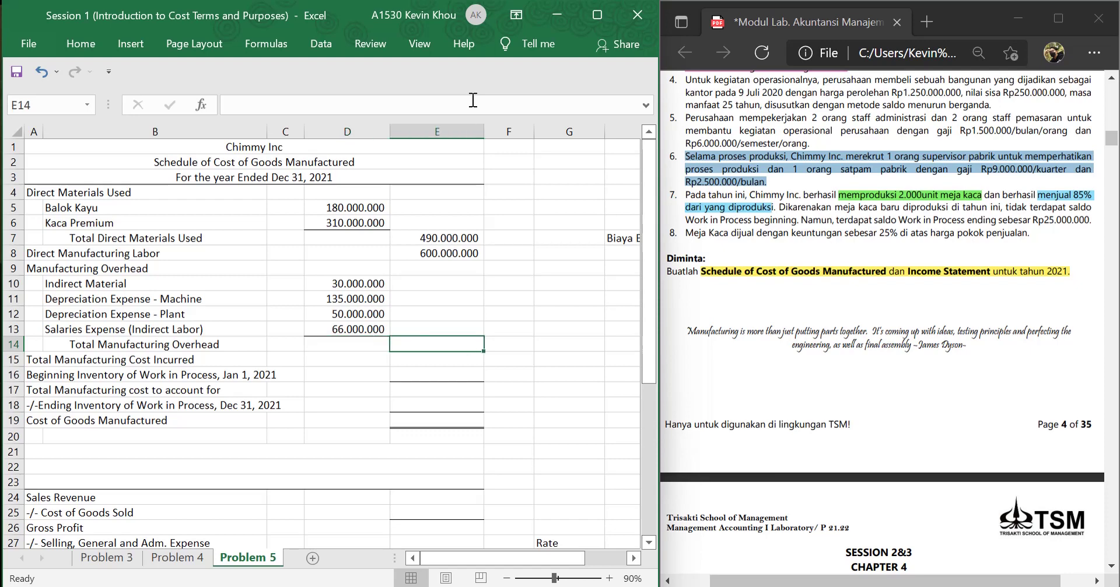
type("=SUM")
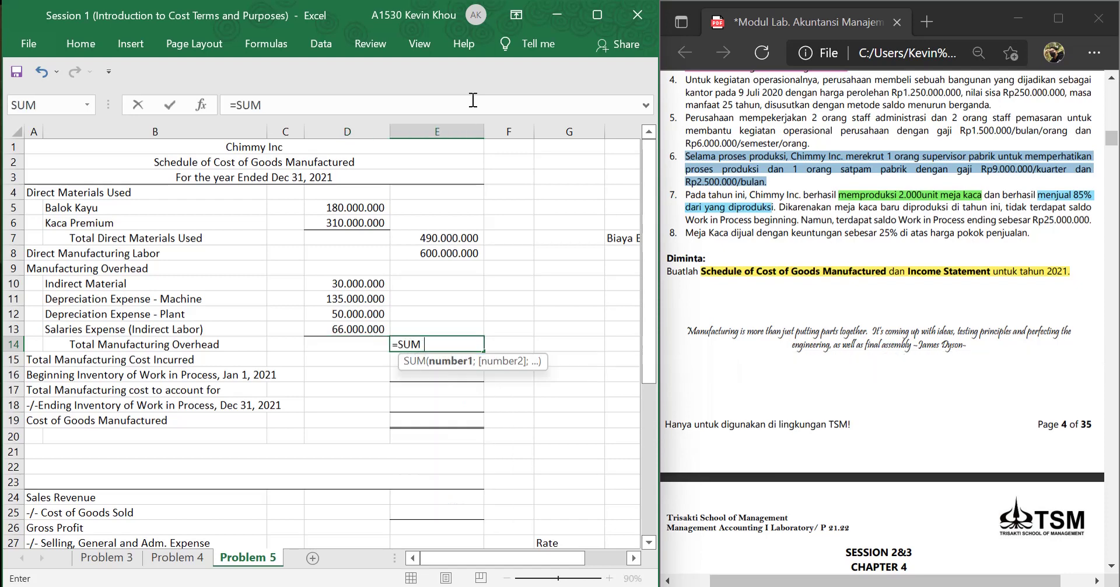
left_click_drag(315, 283, 315, 327)
key("Return")
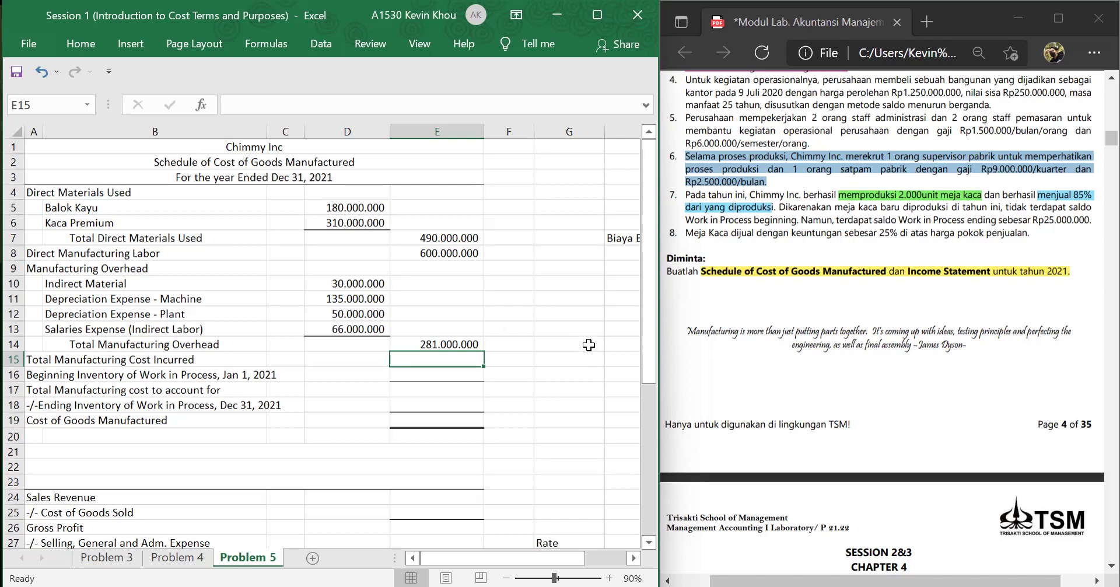
- Clear the PDF text selection, then bold the Direct Materials Used label in A4 and the Direct Manufacturing Labor label in A8
left_click(786, 169)
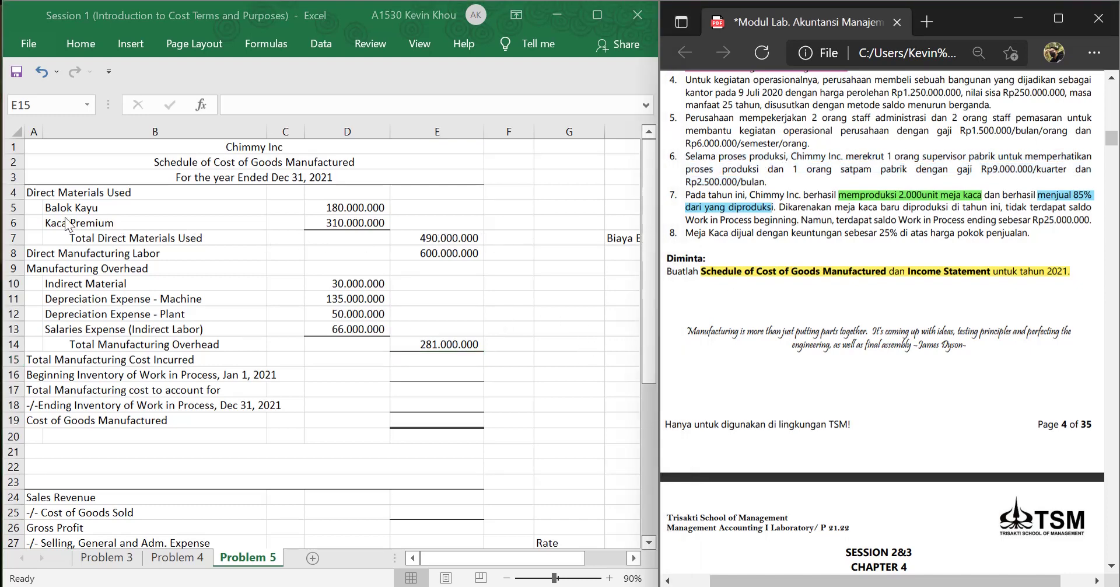
key("alt+Tab")
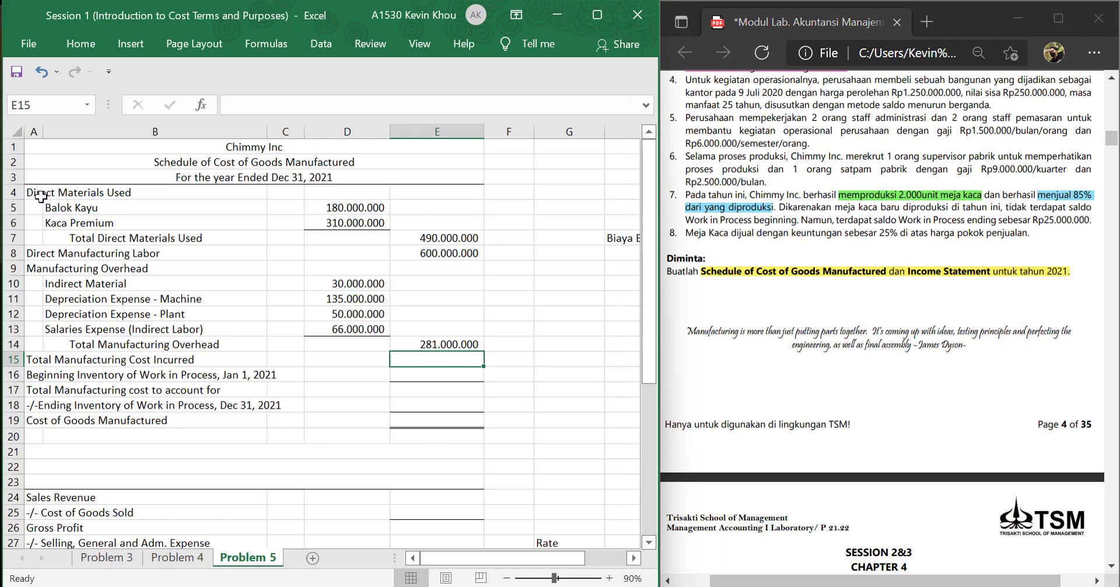
left_click(29, 193)
right_click(32, 192)
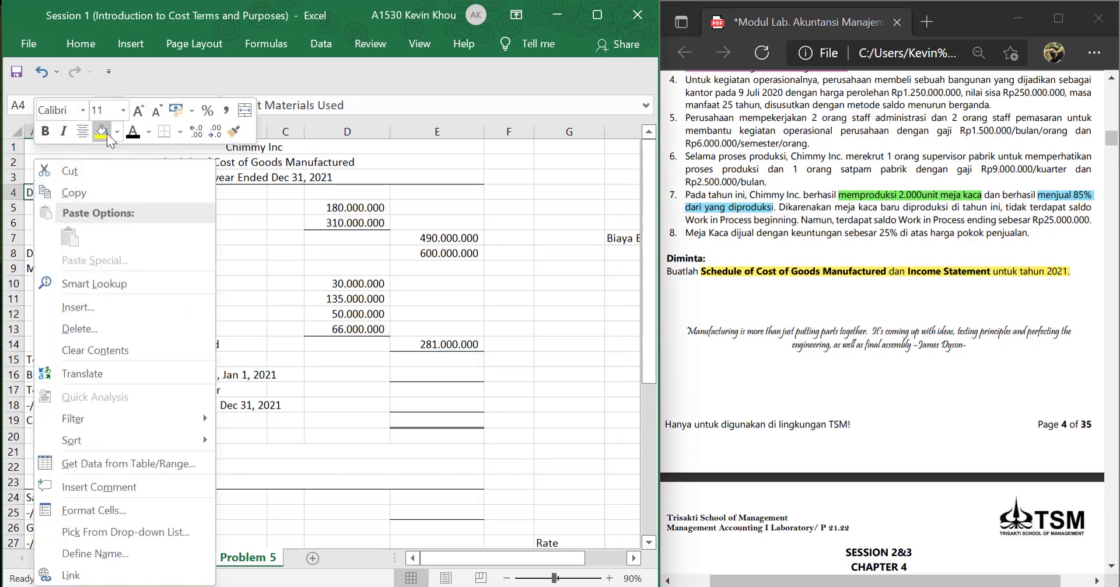
left_click(51, 134)
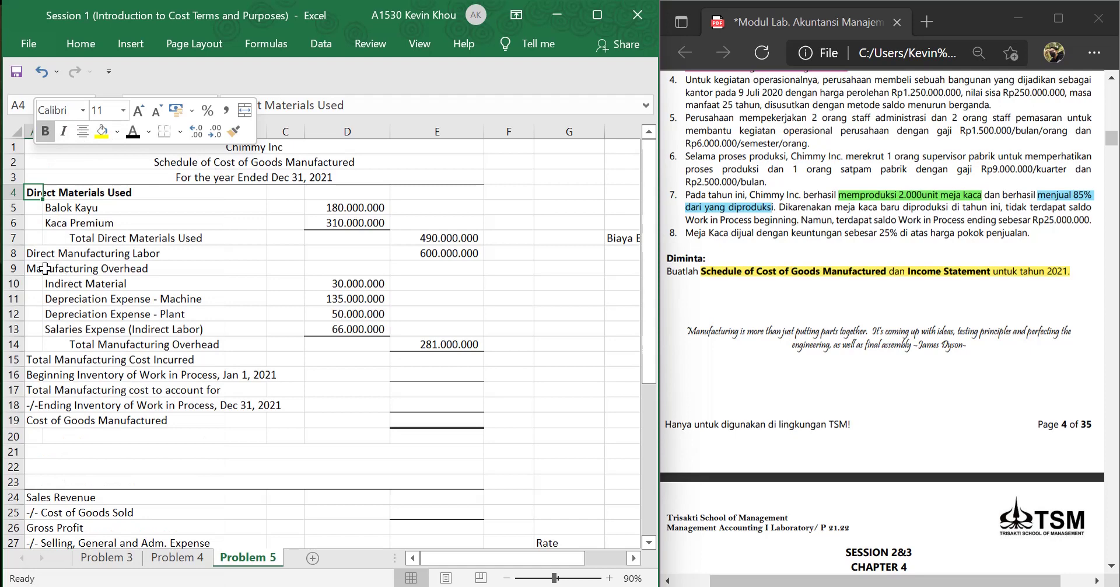
left_click(32, 255)
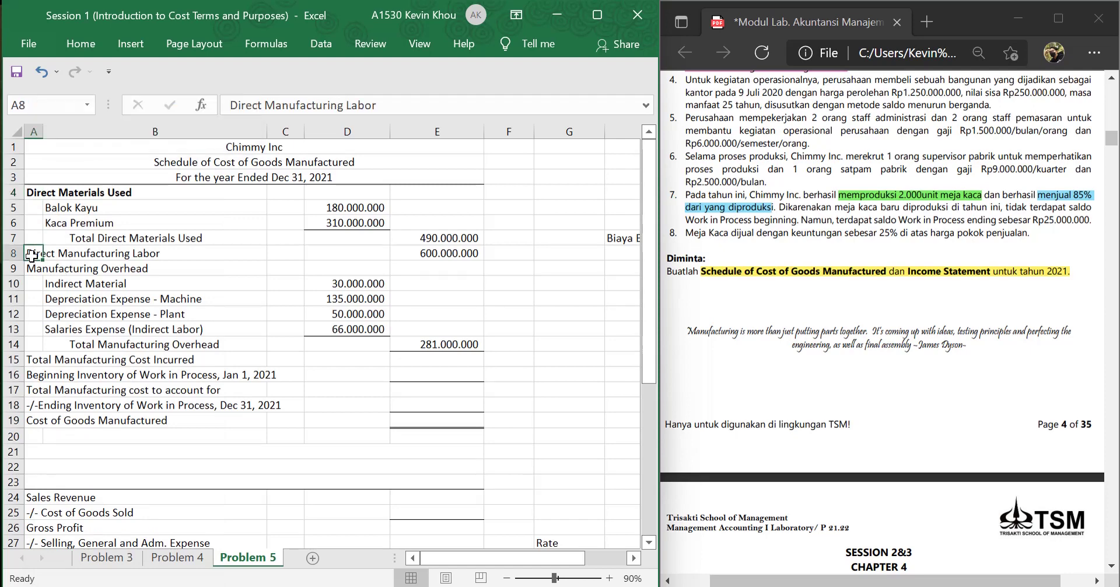
right_click(32, 255)
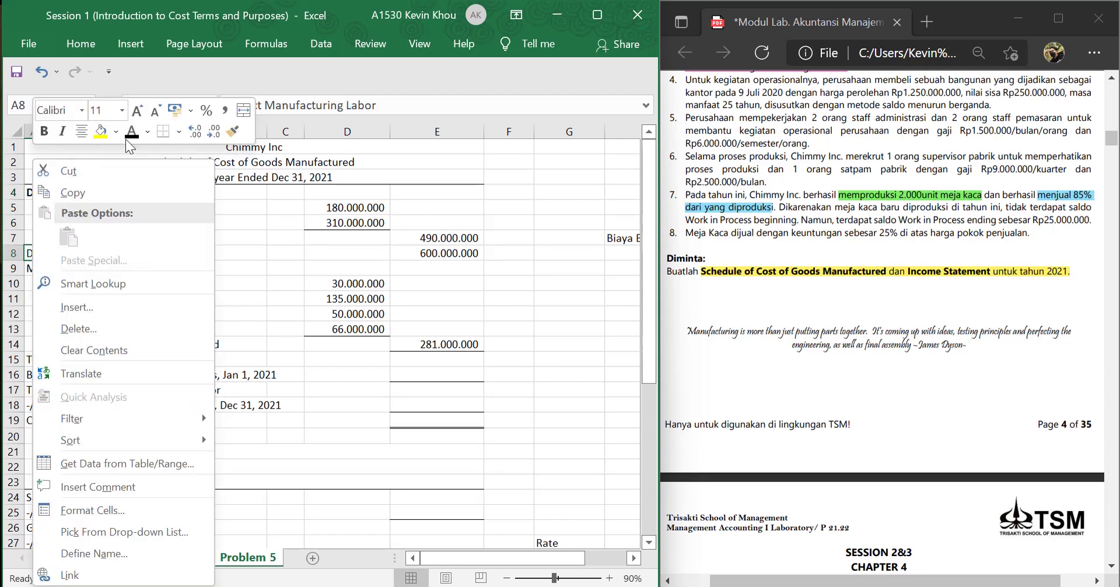
left_click(43, 130)
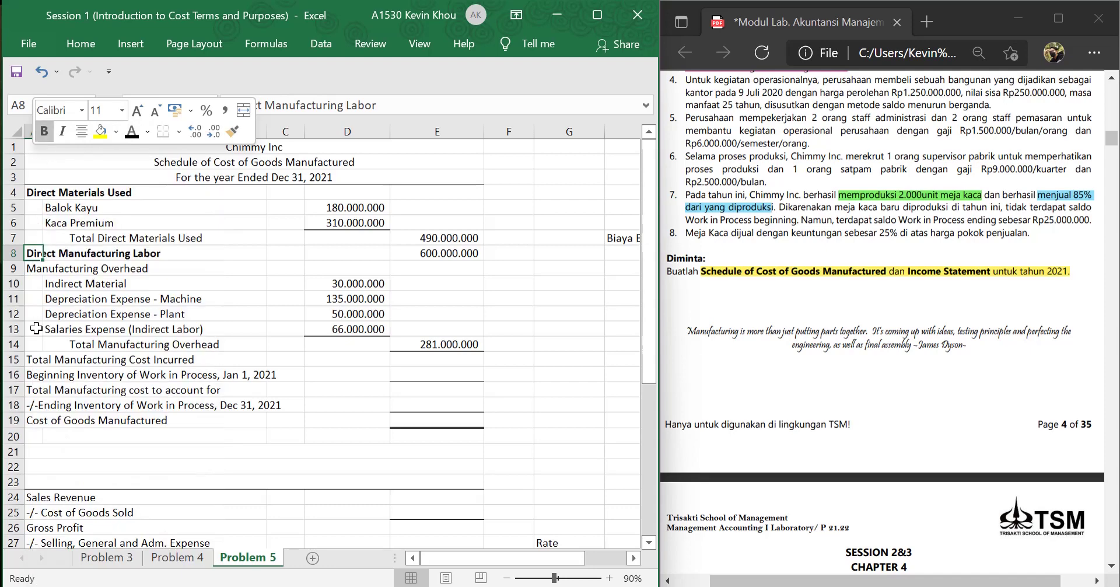
- Bold the Manufacturing Overhead label in A9 and the subtotal amounts in E7 to E14
left_click(40, 268)
key("ctrl+b")
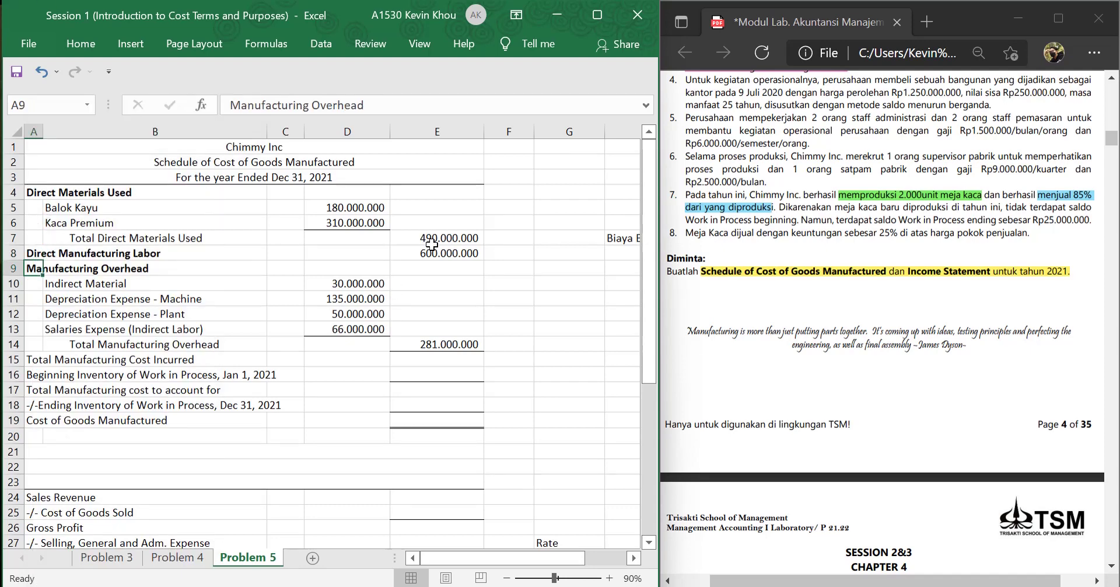
left_click_drag(432, 239, 441, 346)
key("ctrl+b")
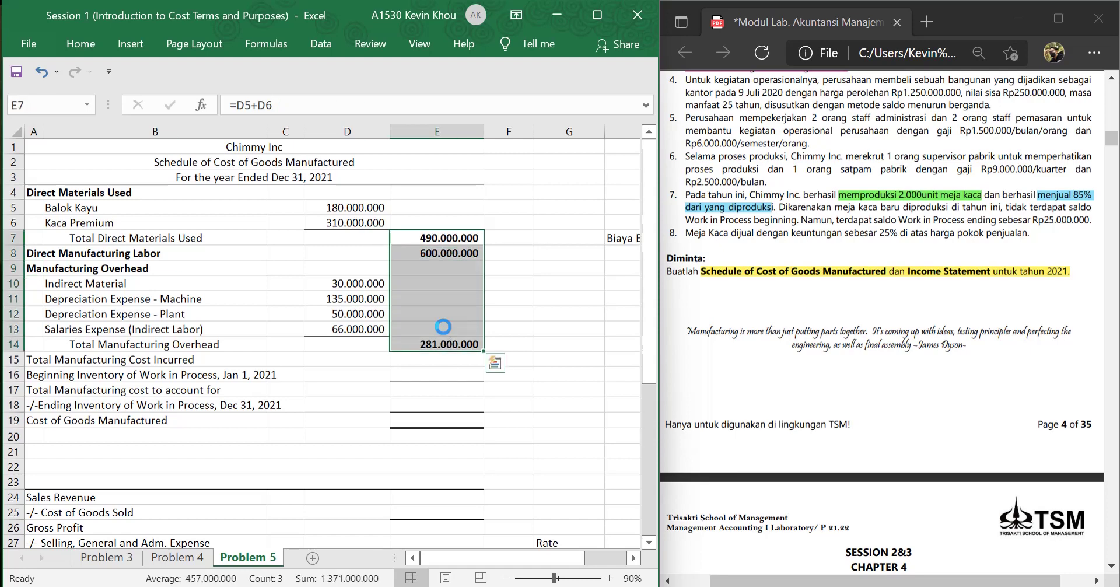
- Calculate the Total Manufacturing Cost Incurred in E15 with the formula =SUM(E7:E14)
left_click(440, 365)
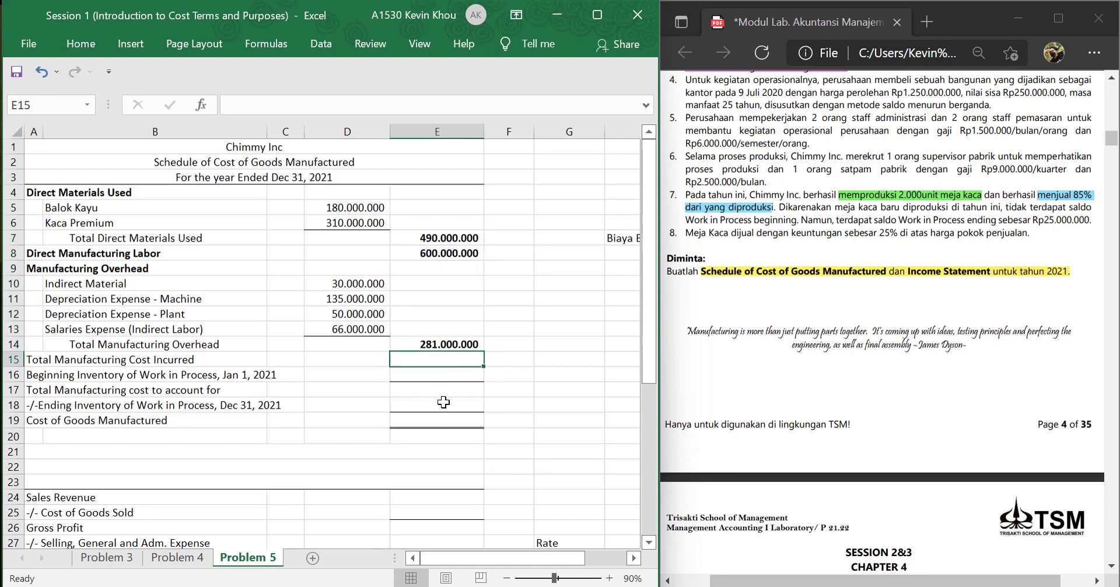
type("=")
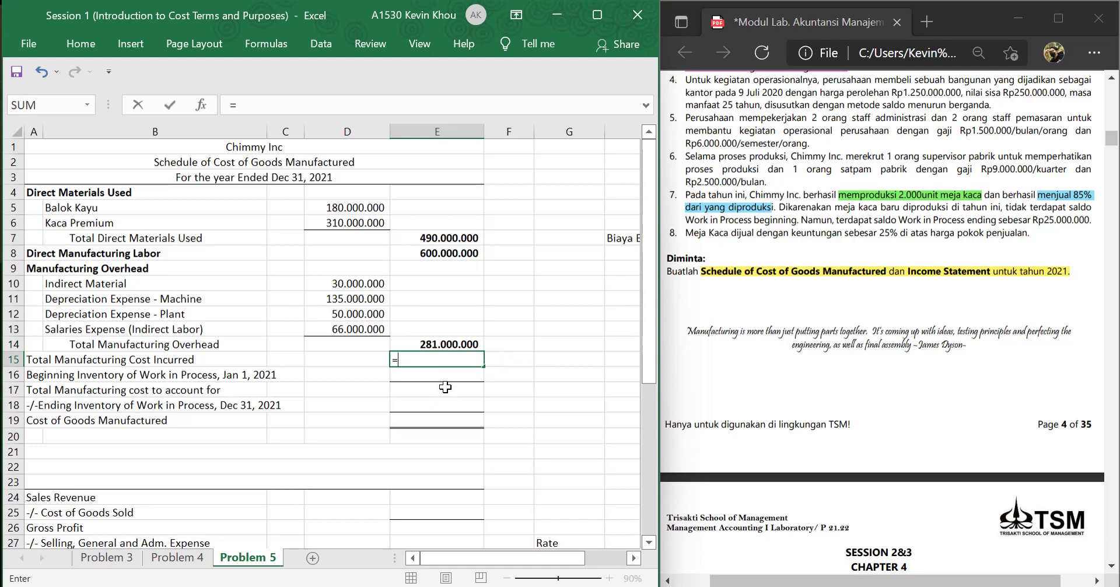
type("SUM(")
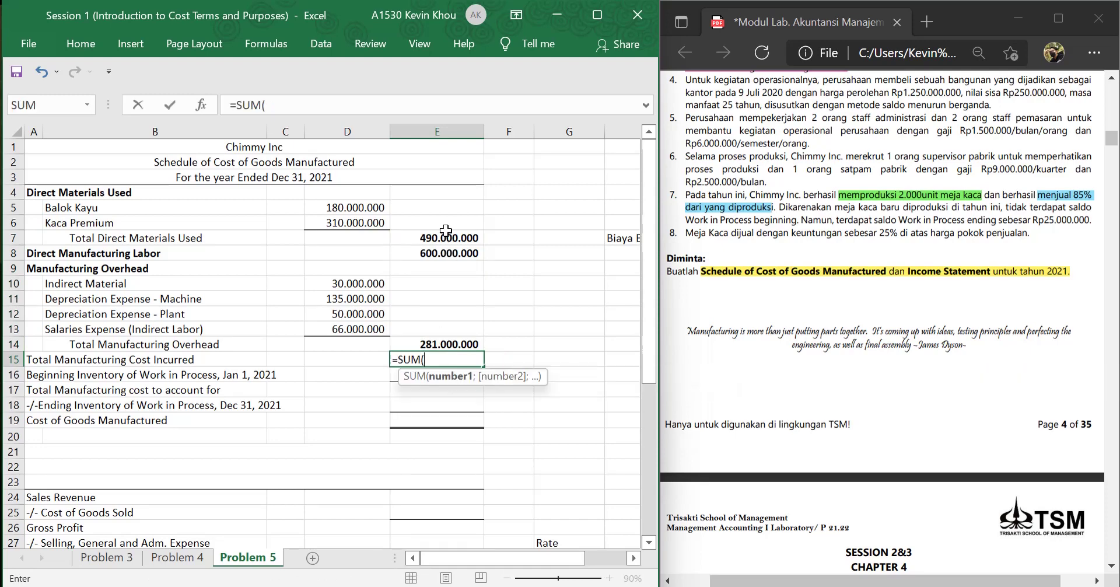
left_click_drag(446, 230, 463, 337)
key("Return")
key("Up")
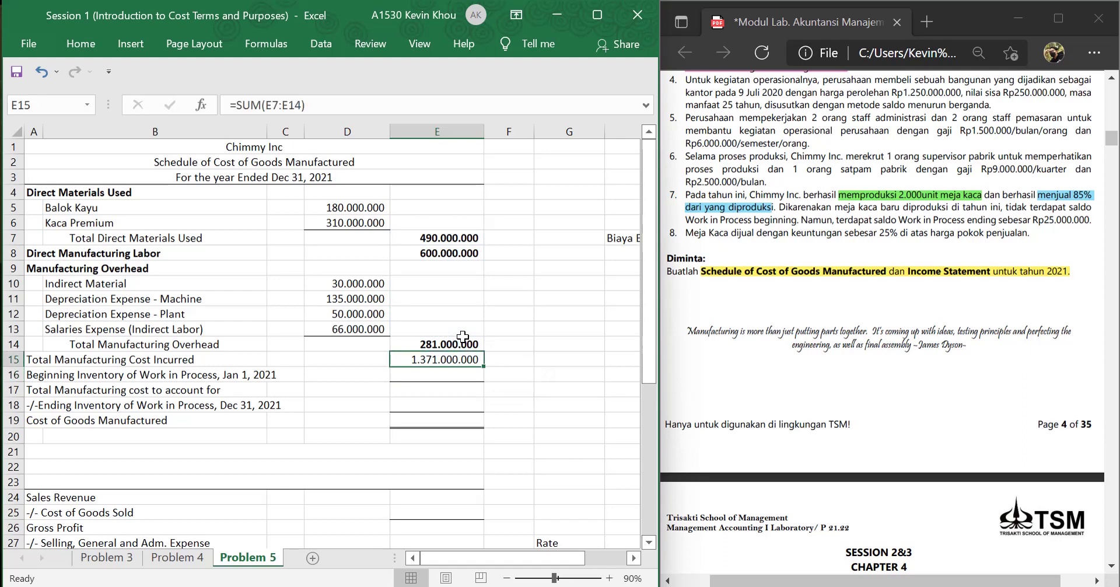
key("Down")
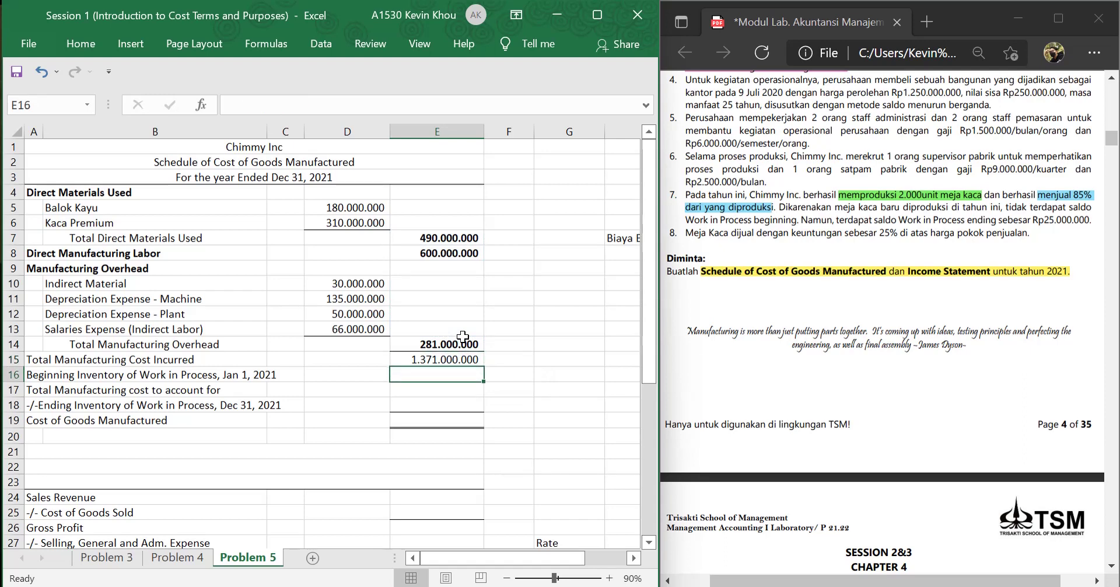
key("Up")
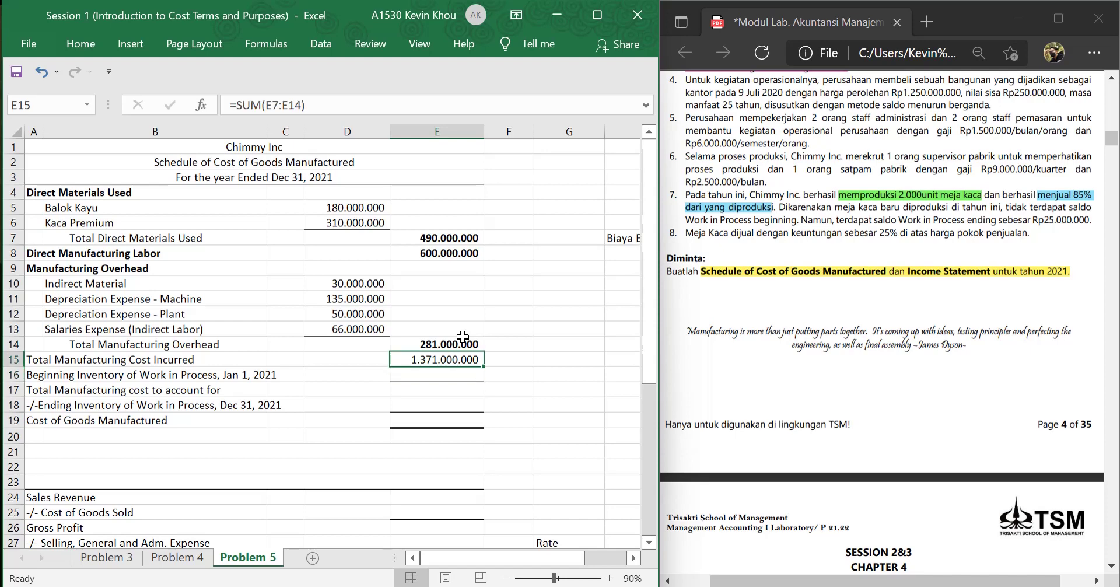
key("Down")
key("Down")
key("Down")
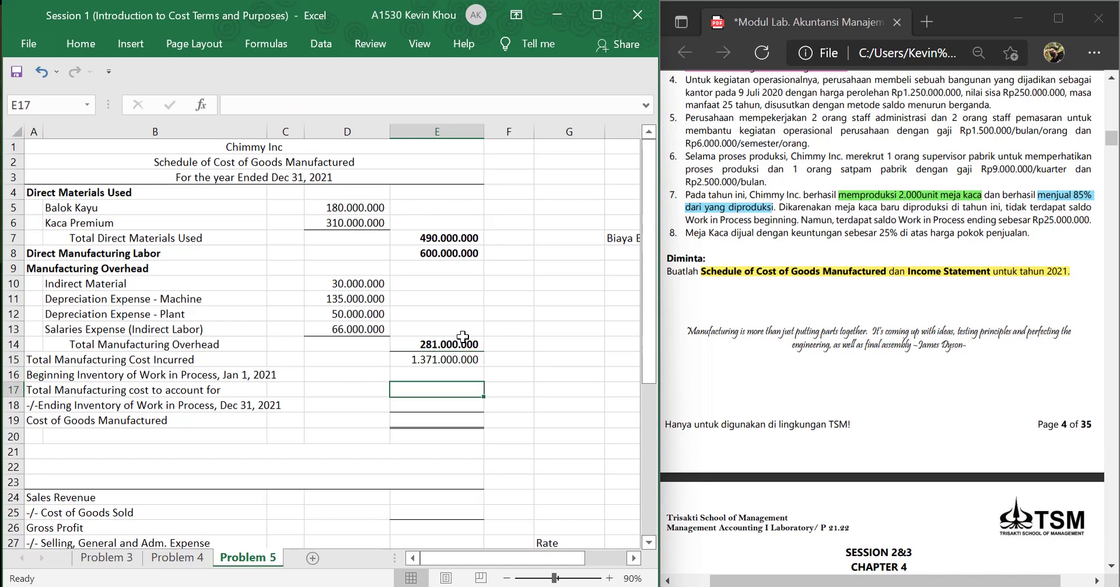
- Highlight item 6 about the factory supervisor and security guard salaries in pink in the problem PDF
scroll(738, 325, "up", 2)
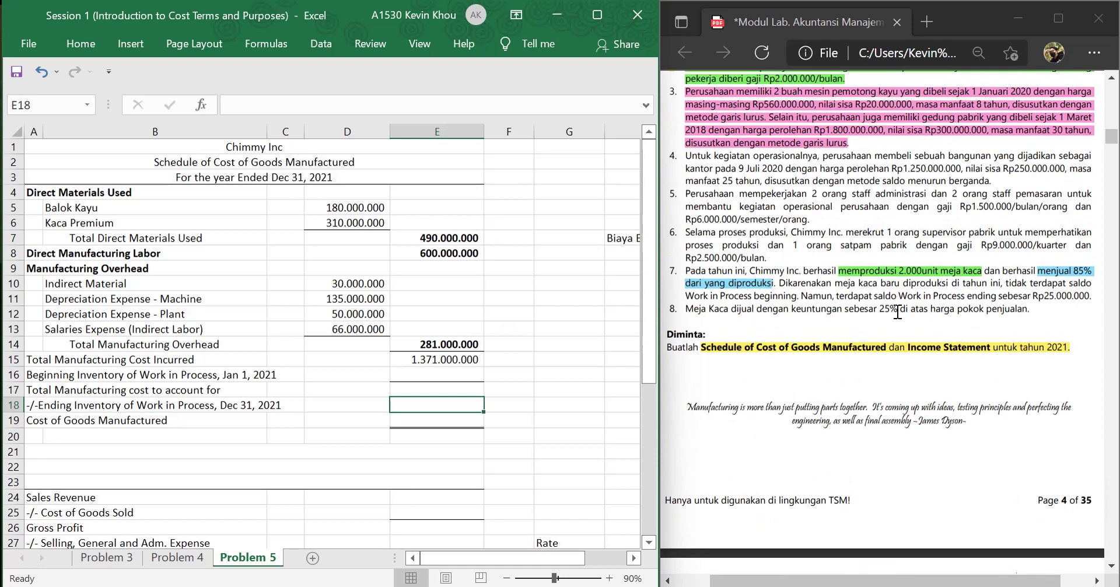
scroll(724, 133, "up", 1)
scroll(724, 133, "up", 2)
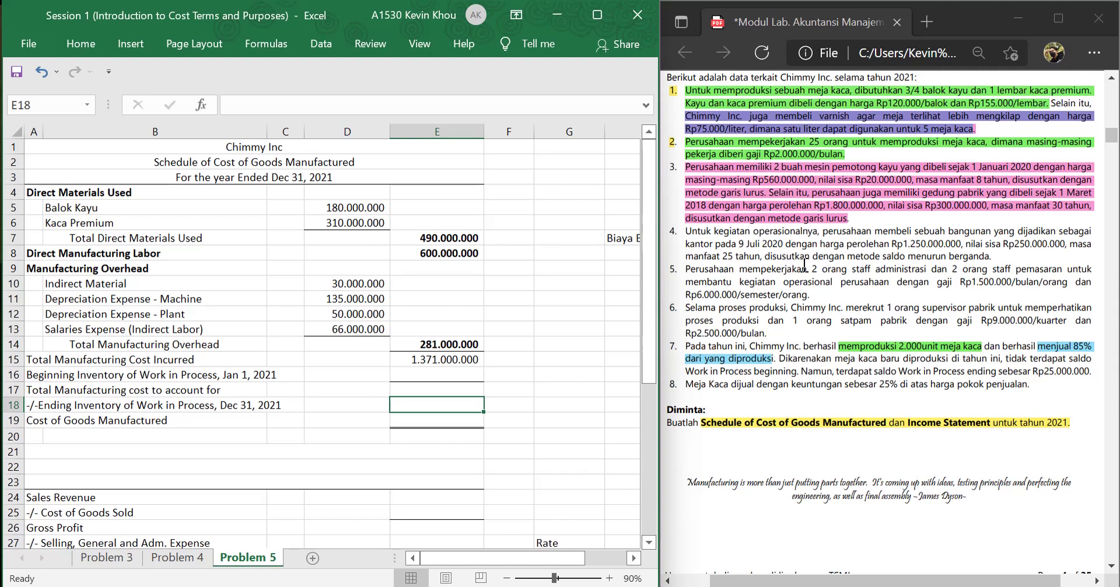
scroll(618, 327, "down", 1)
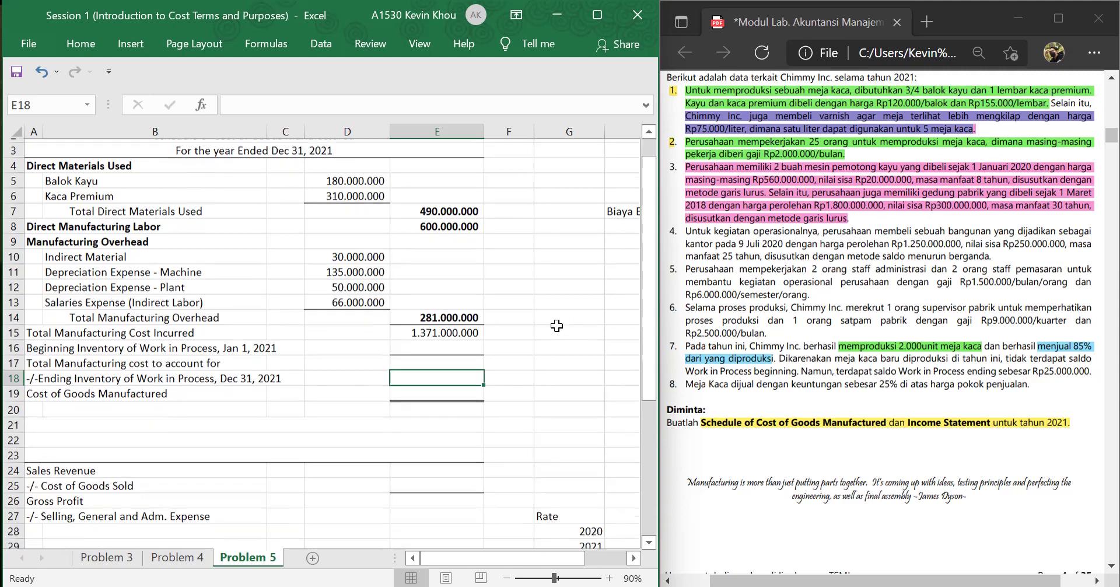
left_click_drag(690, 310, 765, 334)
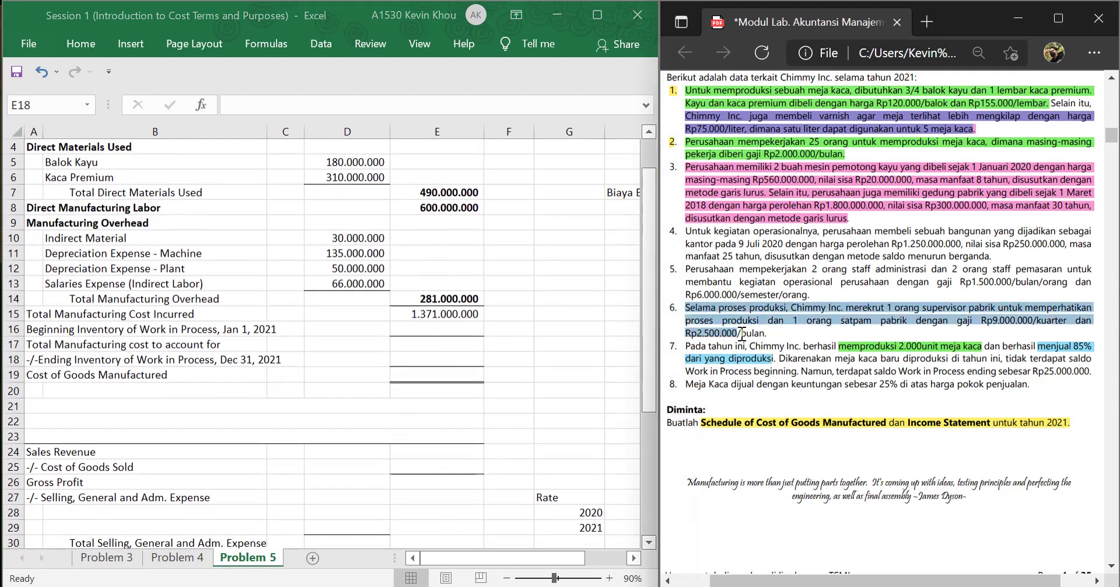
mouse_move(811, 249)
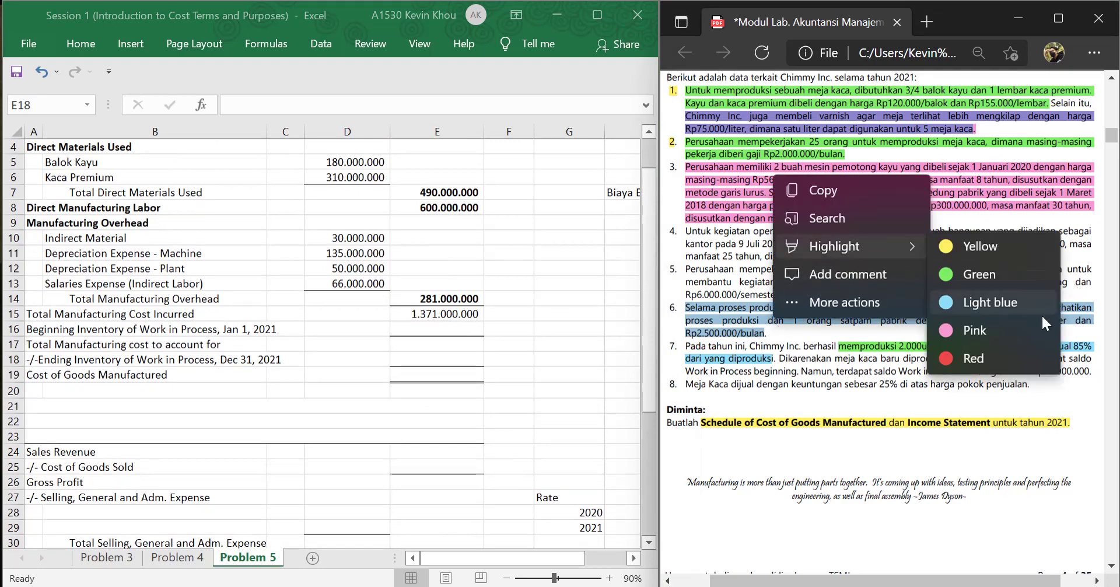
left_click(971, 330)
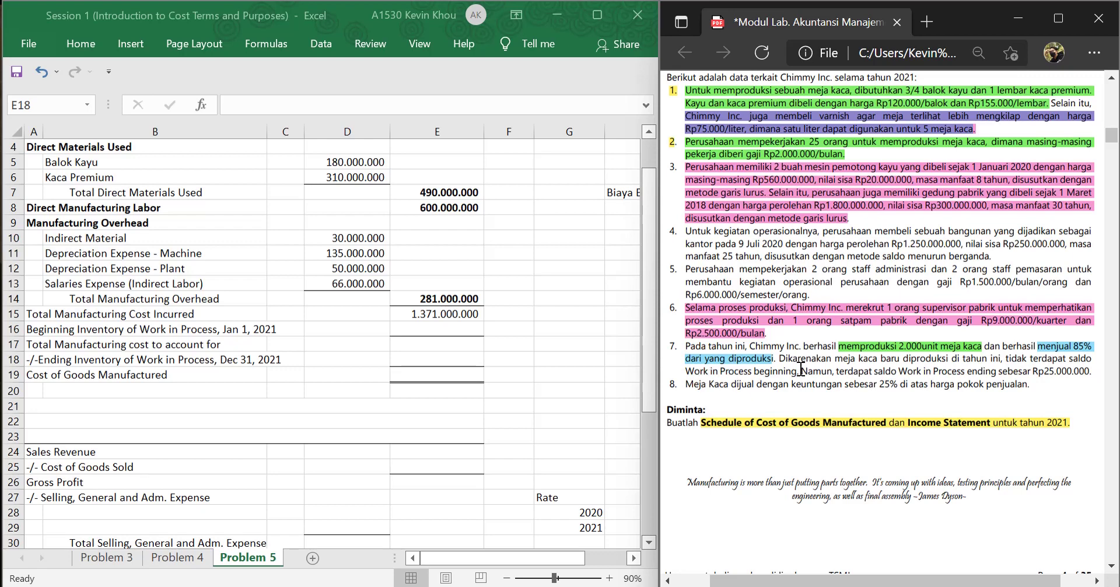
- Enter 0 in E16 as the Beginning Inventory of Work in Process, Jan 1, 2021
left_click(39, 330)
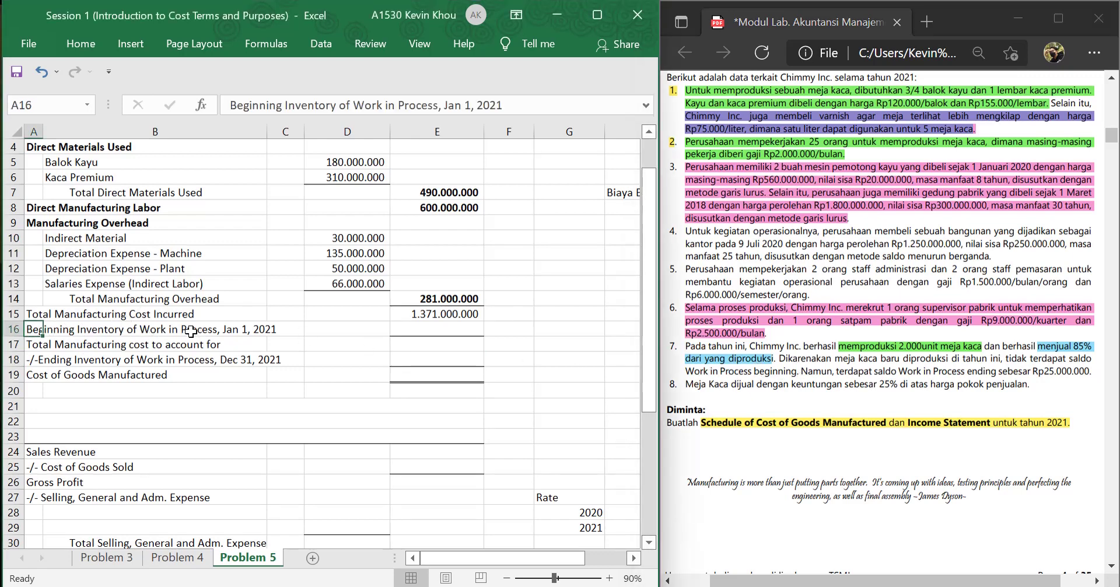
left_click(434, 330)
type("0")
key("Return")
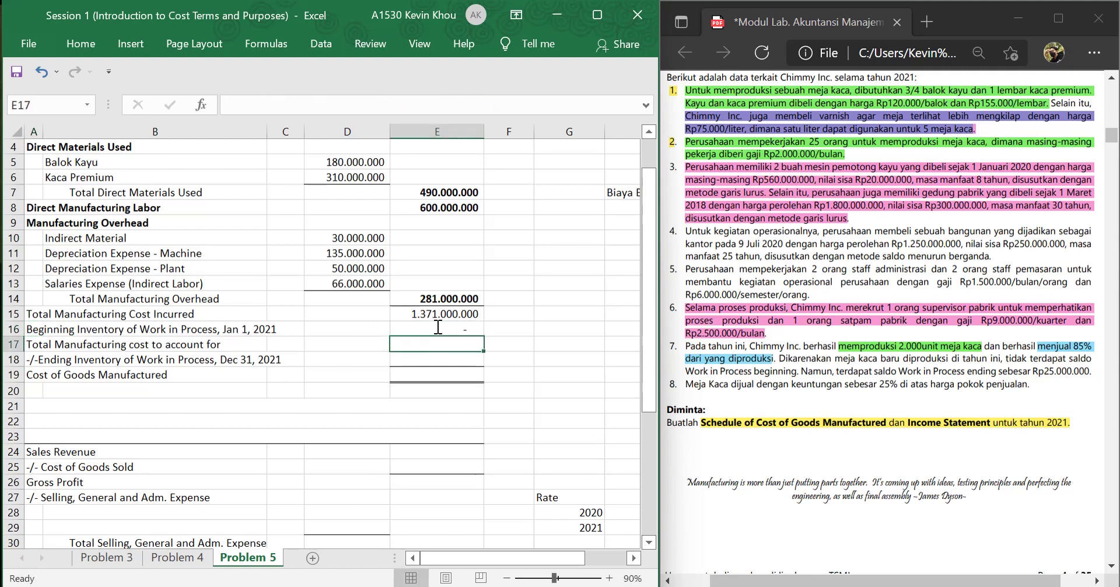
- Calculate the Total Manufacturing cost to account for in E17 by adding E15 and E16
type("=")
key("Right")
key("Up")
key("Up")
key("Left")
type("+")
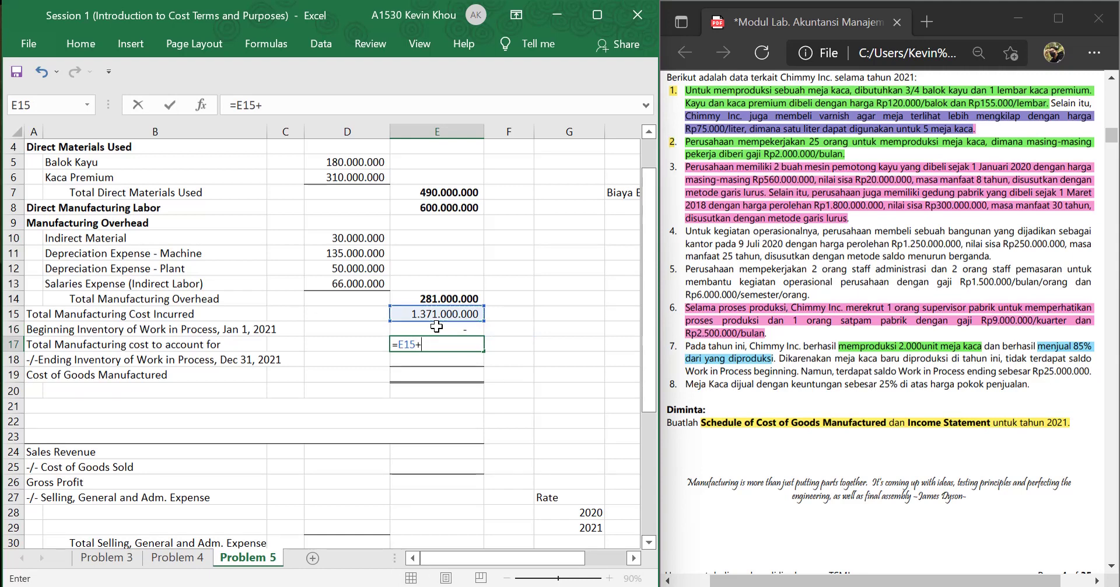
key("Up")
key("Return")
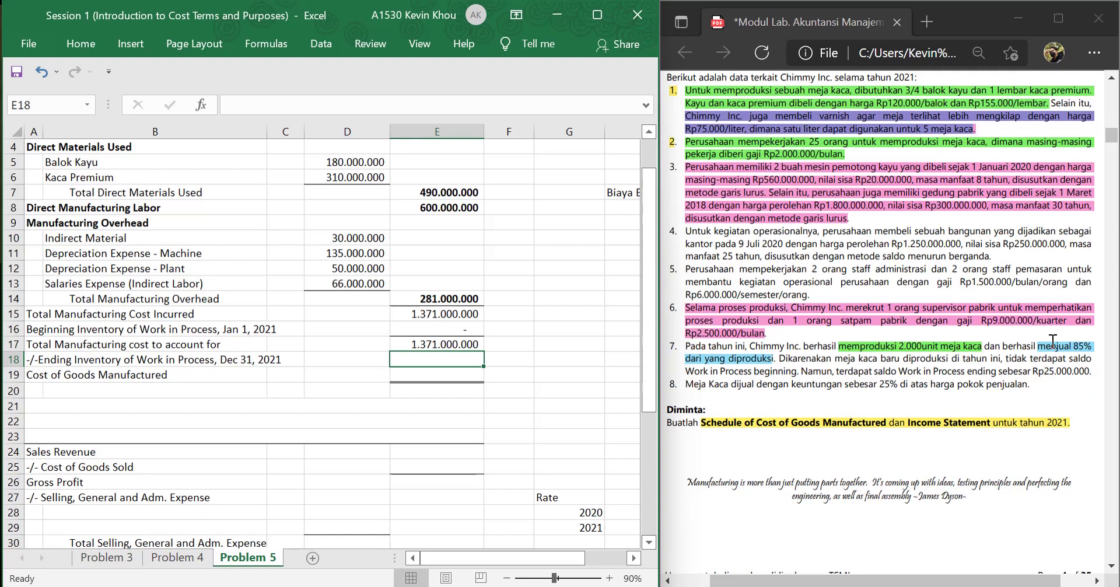
- Enter the Ending Inventory of Work in Process in E18 as the negative amount =-25000000
type("=")
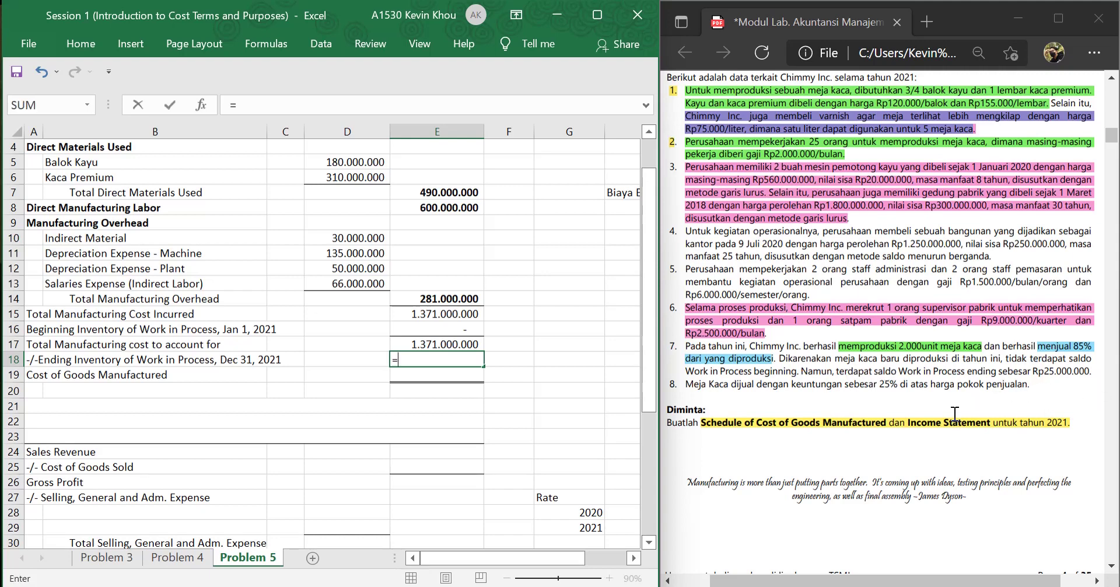
key("Up")
key("BackSpace")
key("BackSpace")
key("BackSpace")
key("BackSpace")
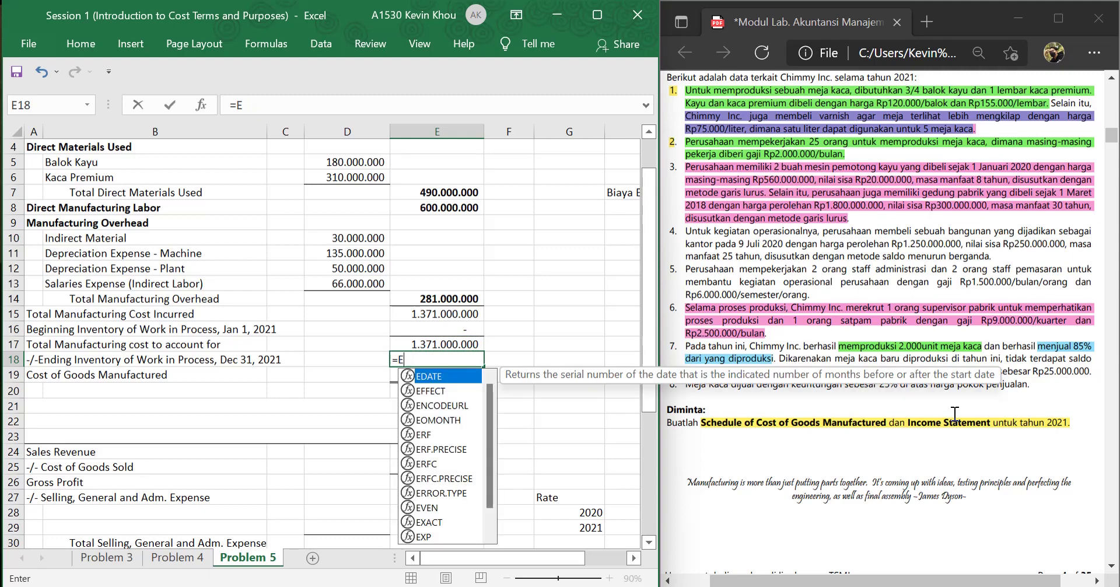
type("=-25")
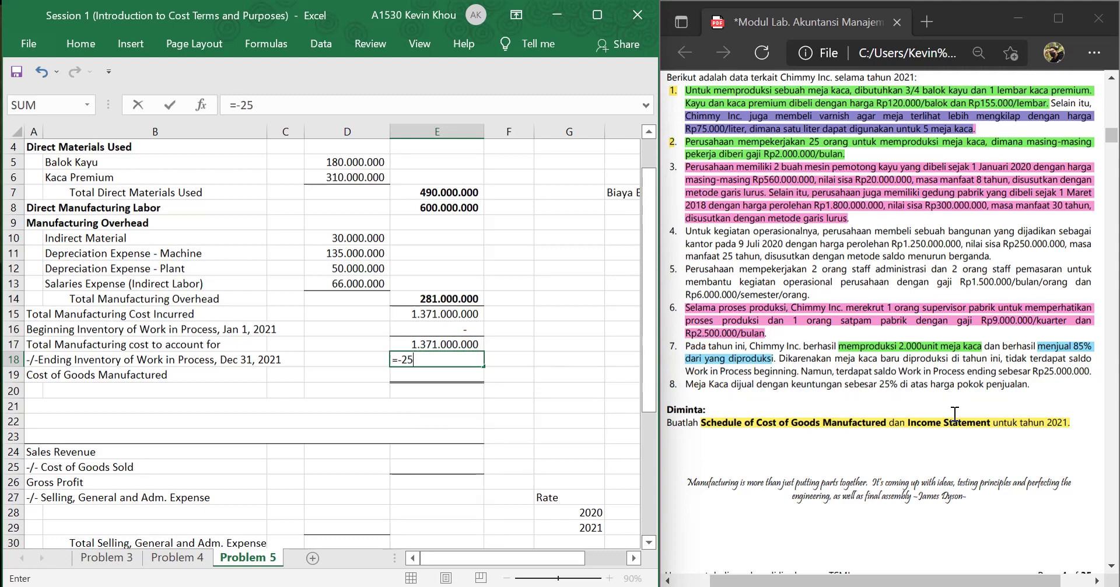
type("00000000")
key("Return")
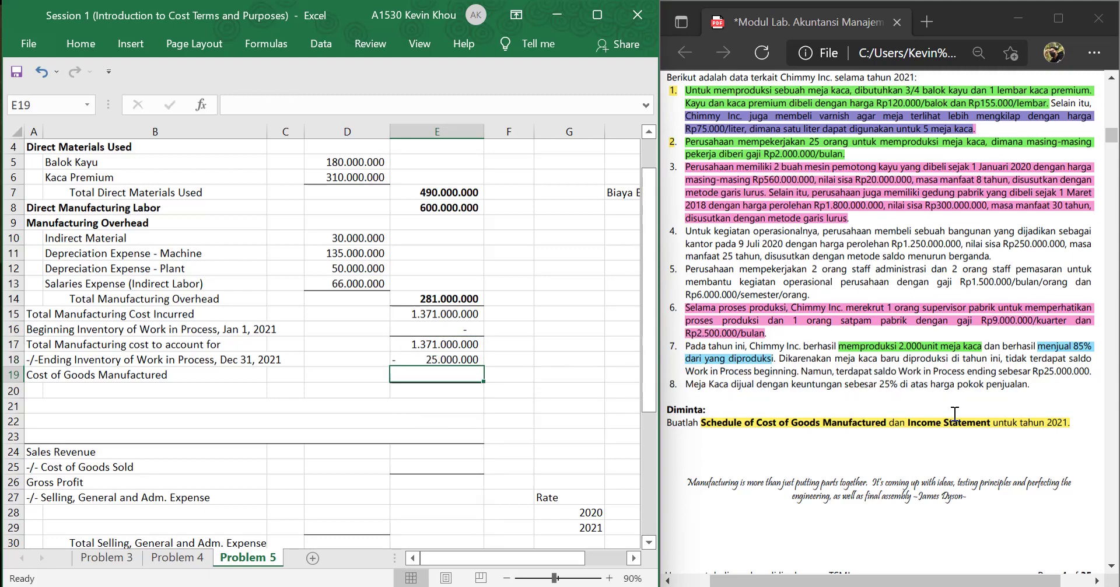
- Calculate the Cost of Goods Manufactured in E19 with the formula =E17+E18
type("=")
key("Up")
key("Up")
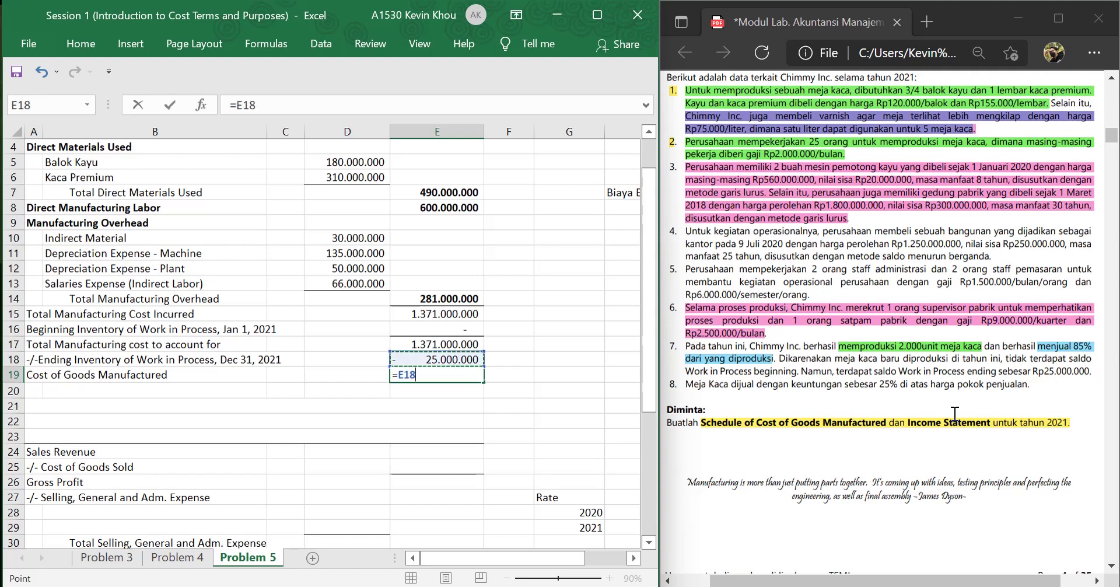
type("+")
key("Up")
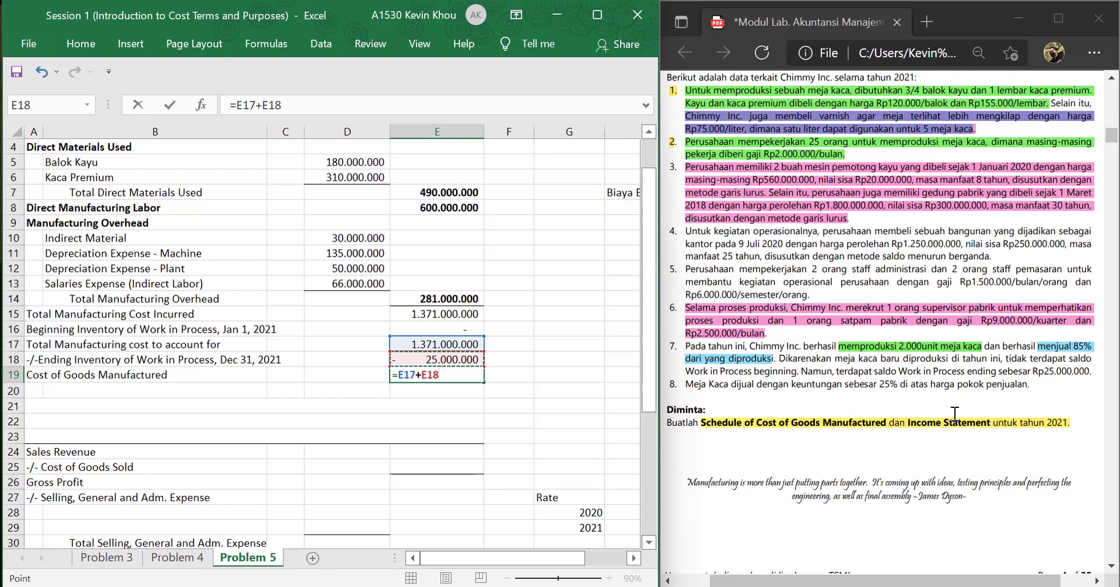
key("Return")
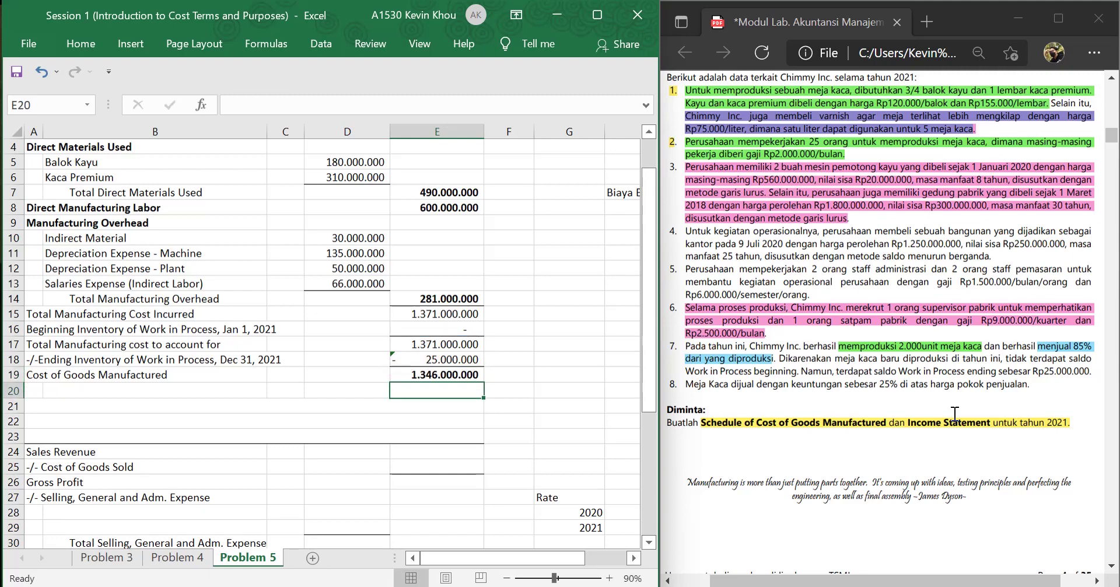
key("Up")
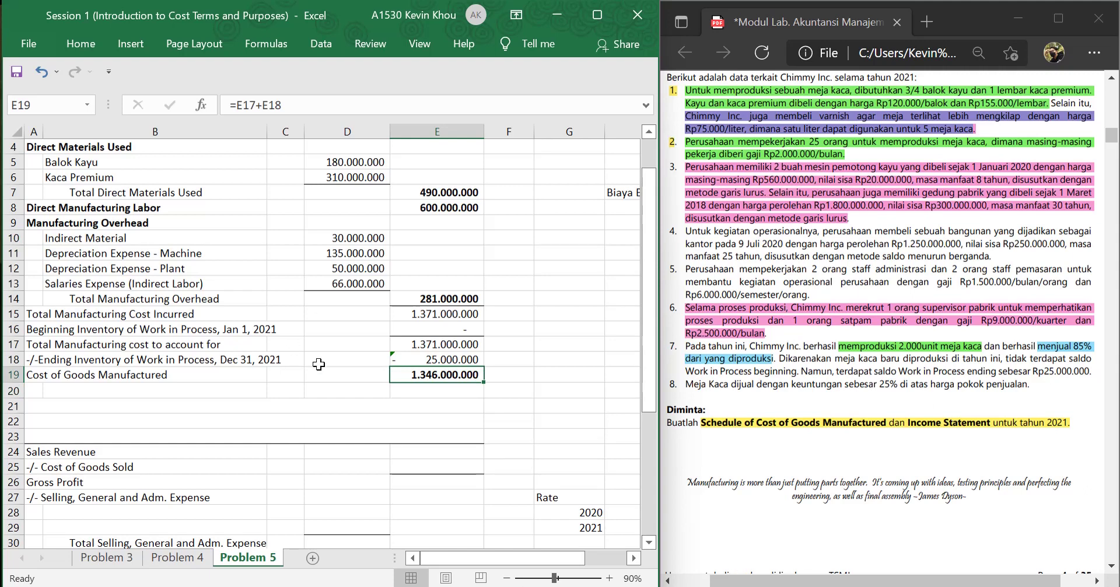
- Fill the Cost of Goods Manufactured amount in E19 with yellow
left_click(444, 438)
left_click(446, 374)
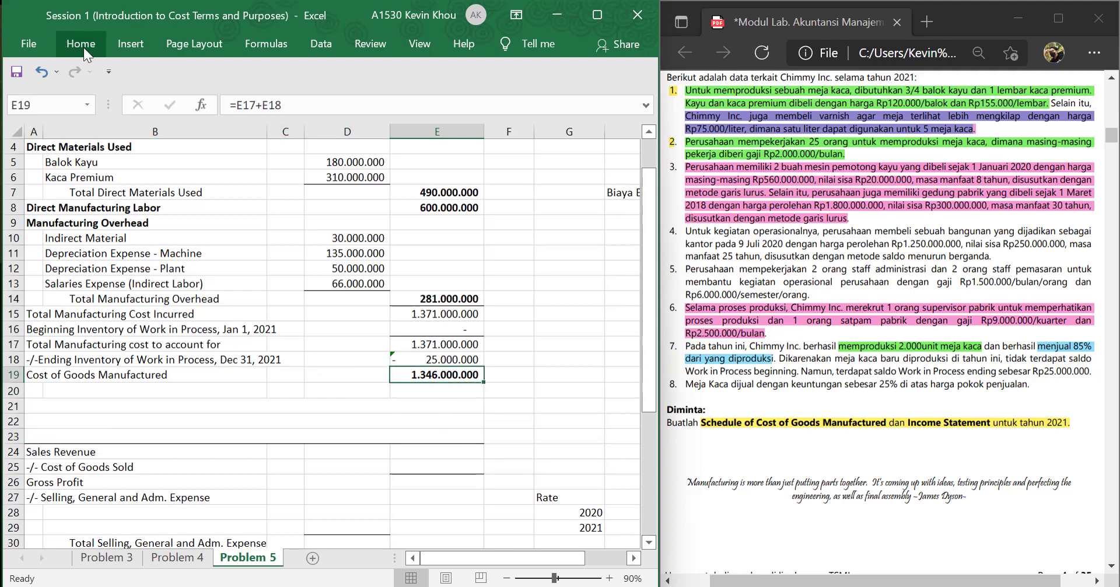
right_click(408, 374)
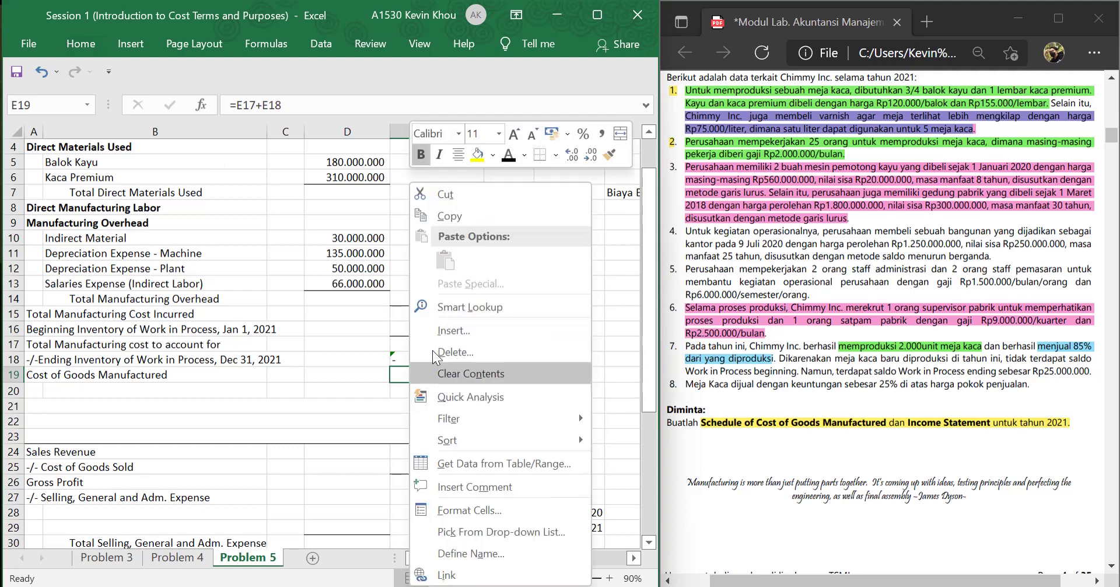
left_click(477, 155)
left_click(458, 406)
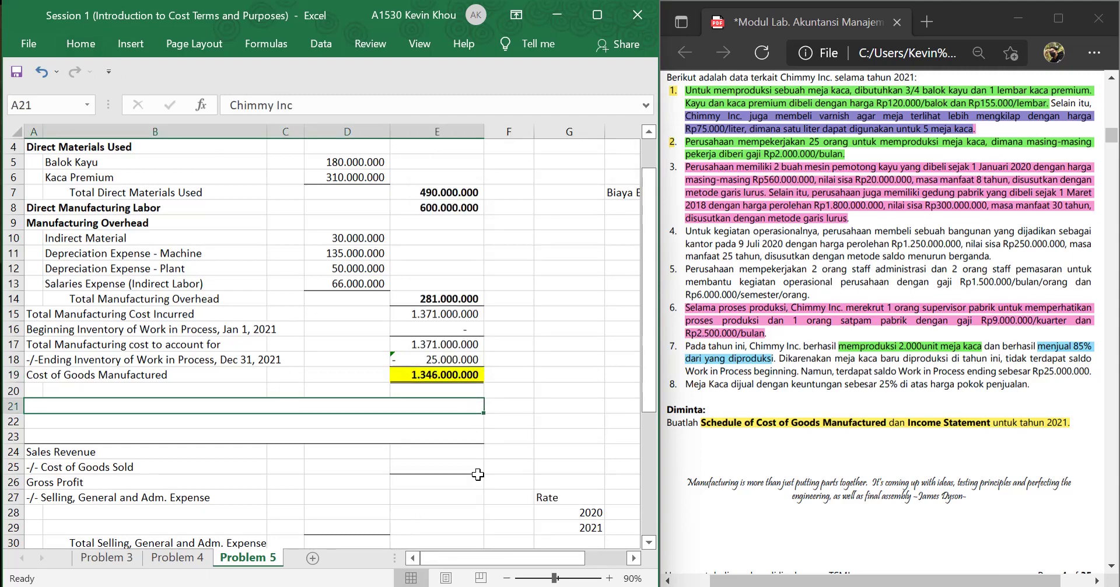
left_click(469, 374)
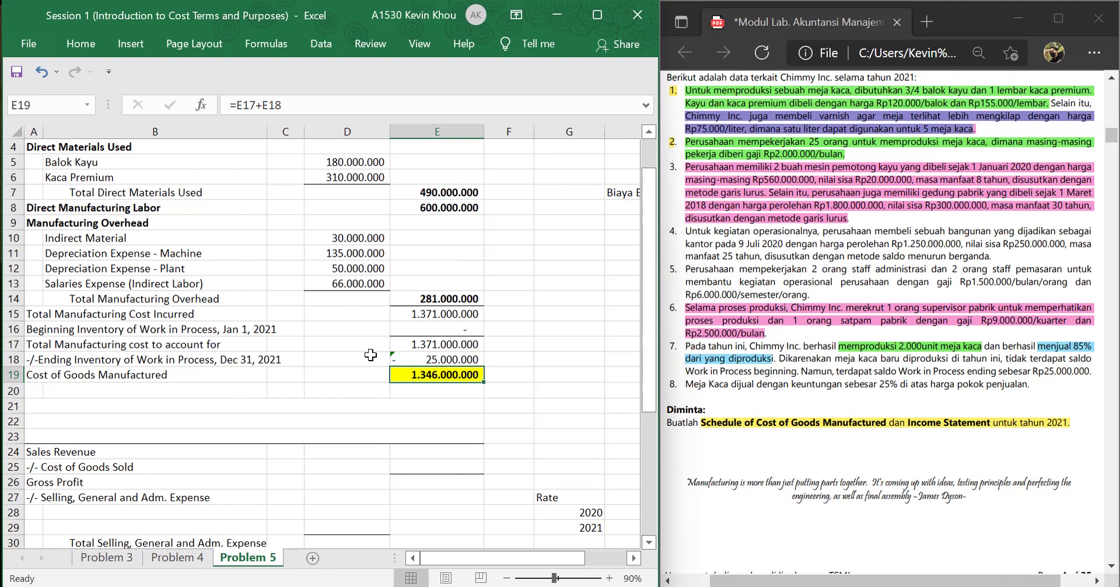
- Set the font colour of the three-line Income Statement heading in rows 21 to 23 to black
scroll(371, 355, "down", 2)
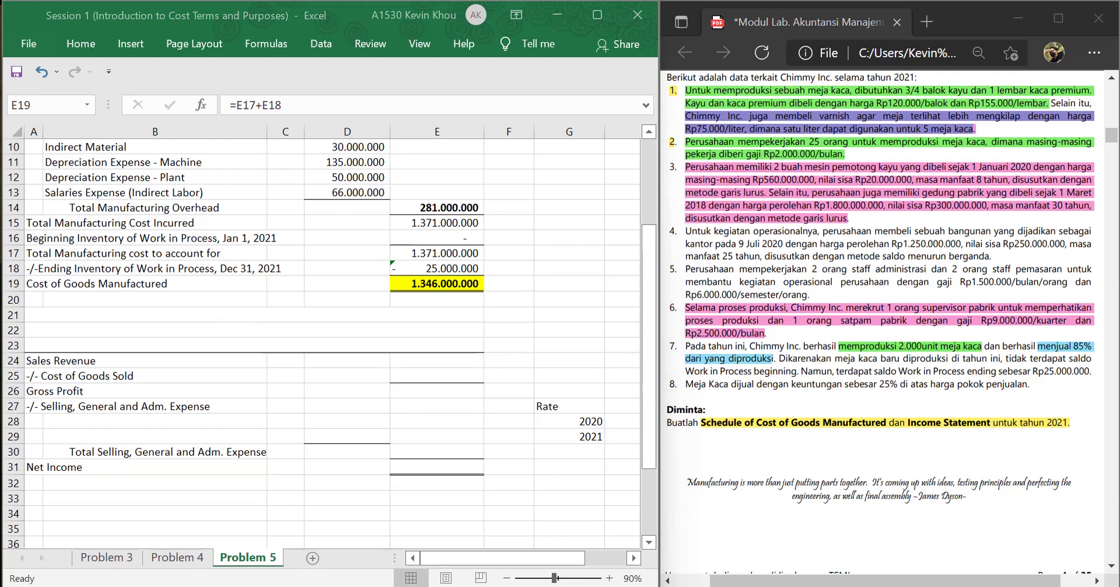
scroll(881, 321, "up", 1)
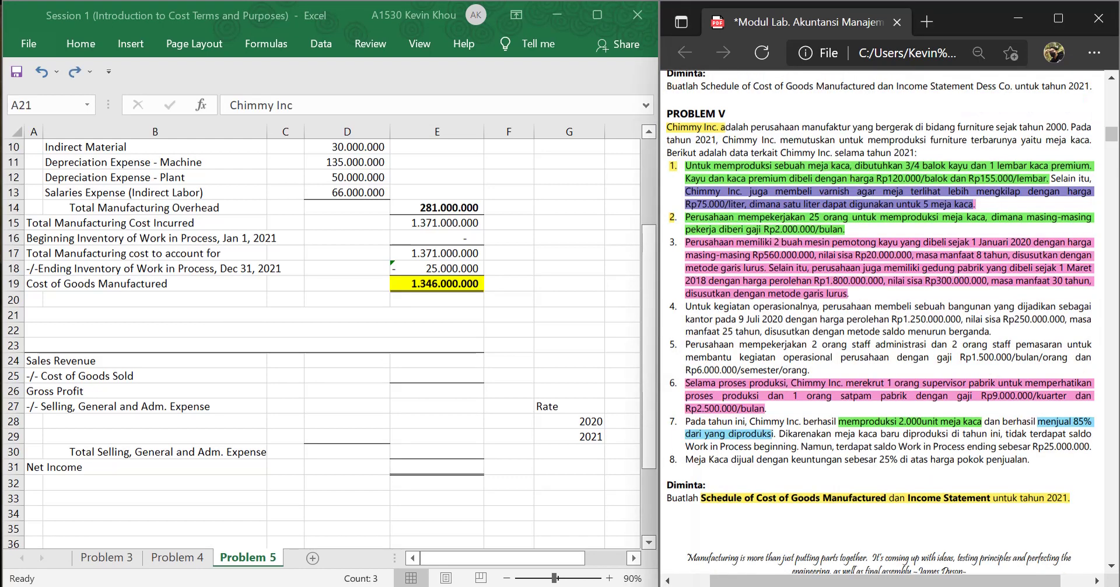
key("alt+Tab")
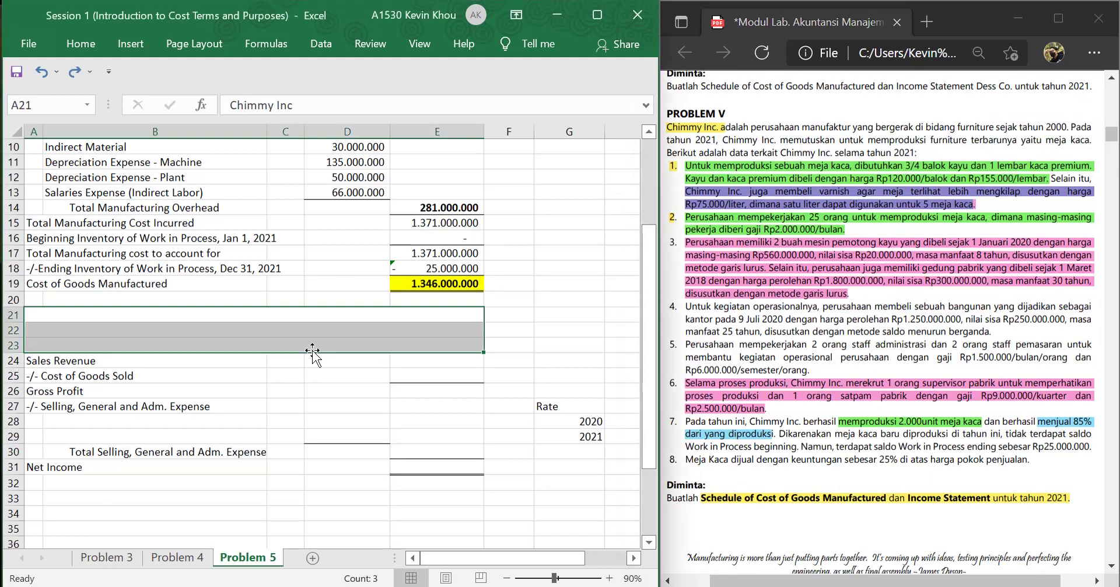
right_click(307, 312)
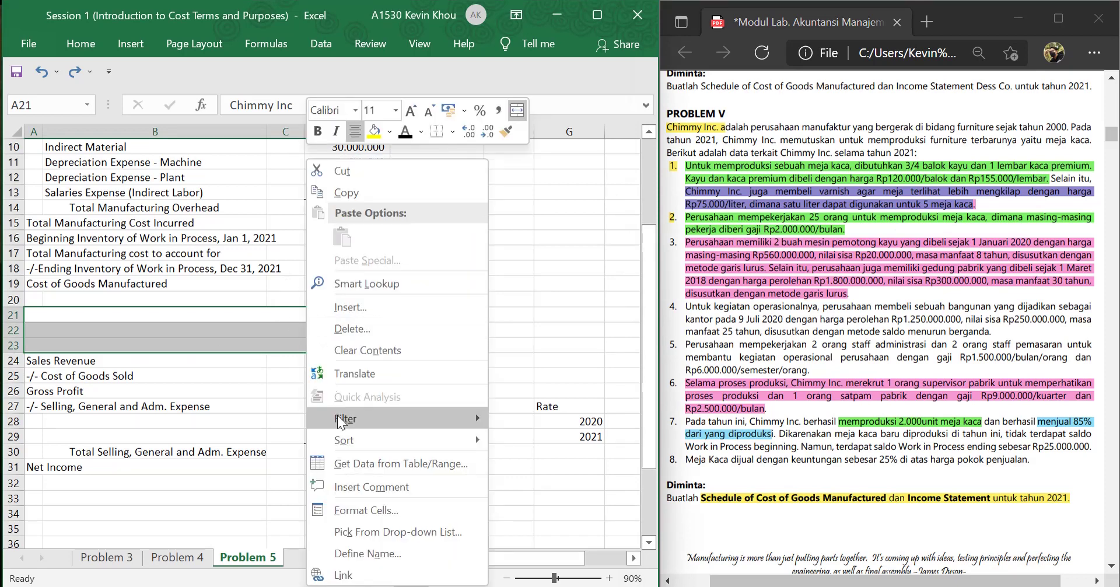
left_click(404, 132)
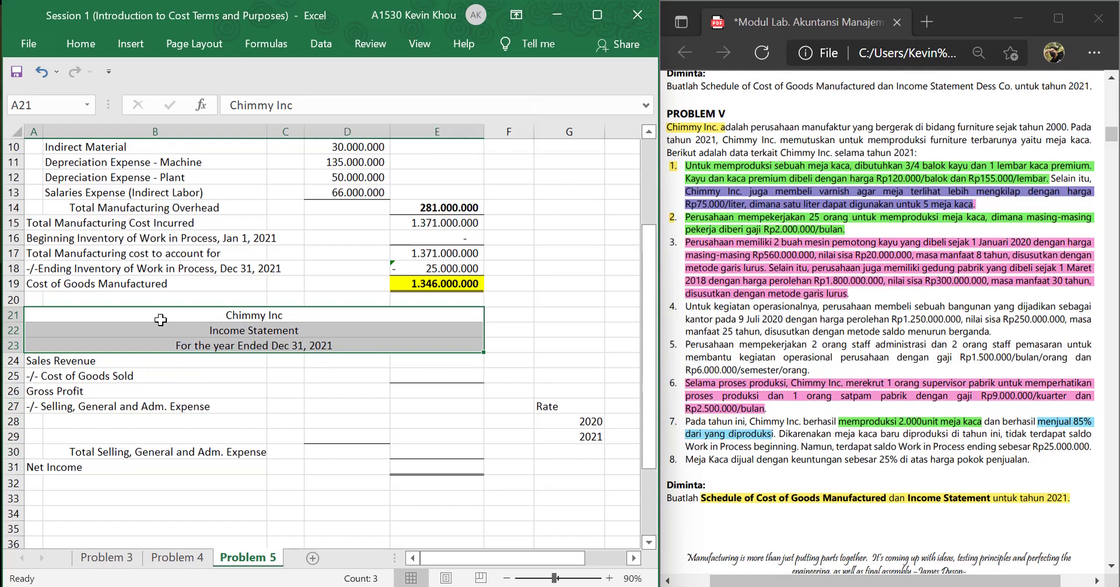
- Enter a reference to the Unit Sold cell, =J5, as the Sales Revenue in E24
left_click(447, 359)
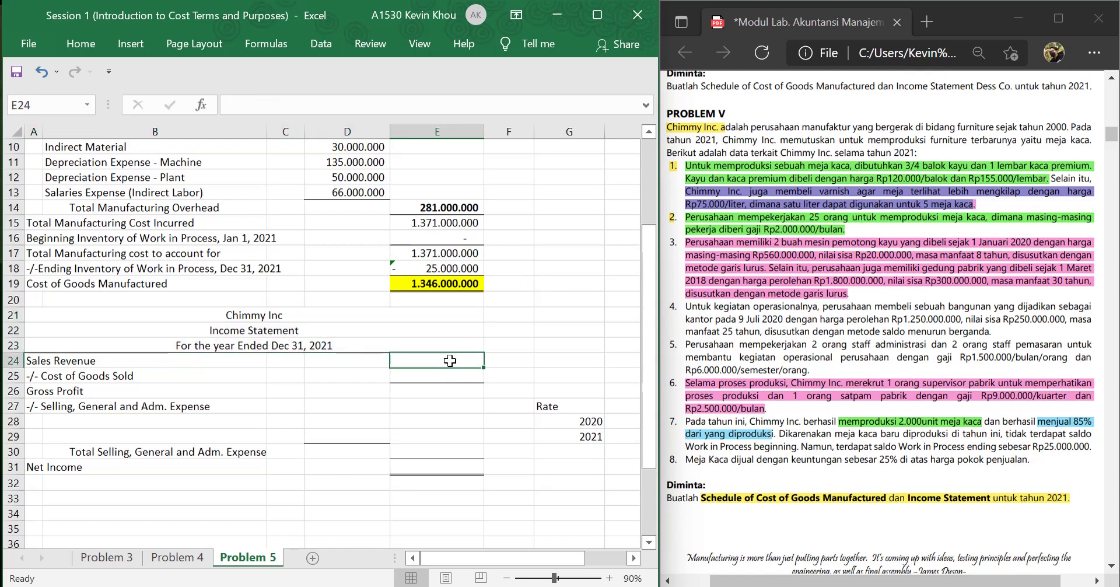
type("=")
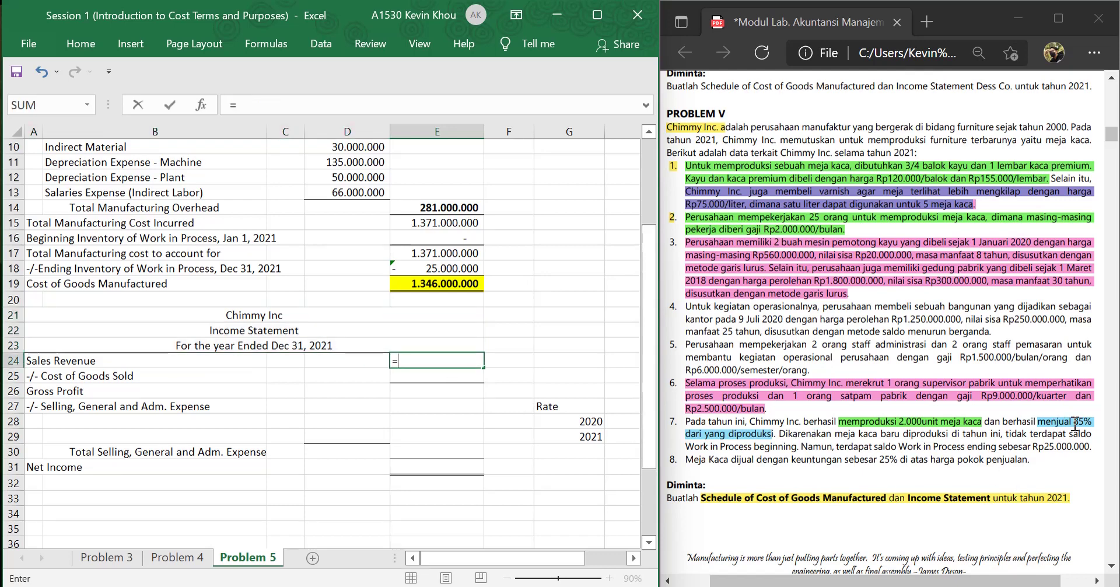
left_click(570, 207)
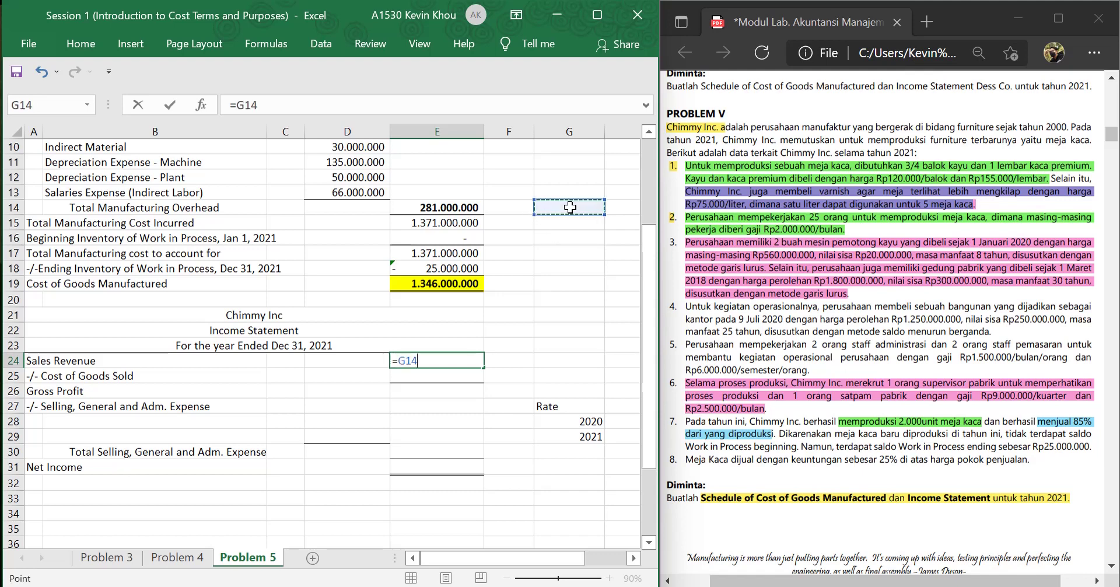
key("Right")
key("Up")
key("Up")
key("Up")
key("Up")
key("Up")
key("Up")
key("Up")
key("Up")
key("Up")
key("Up")
key("Up")
key("Up")
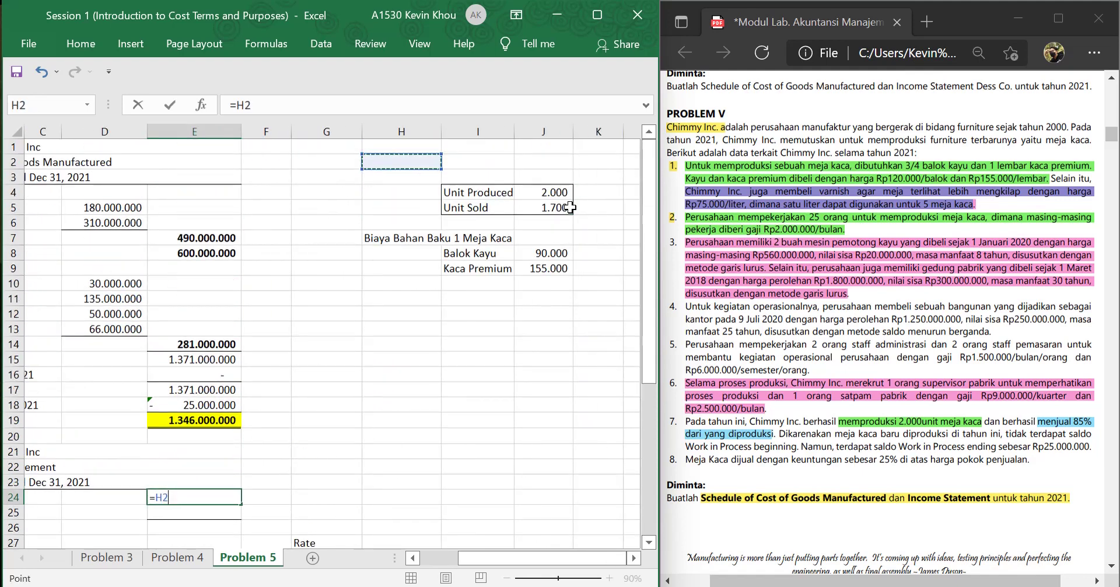
key("Down")
key("Down")
key("Down")
key("Right")
key("Right")
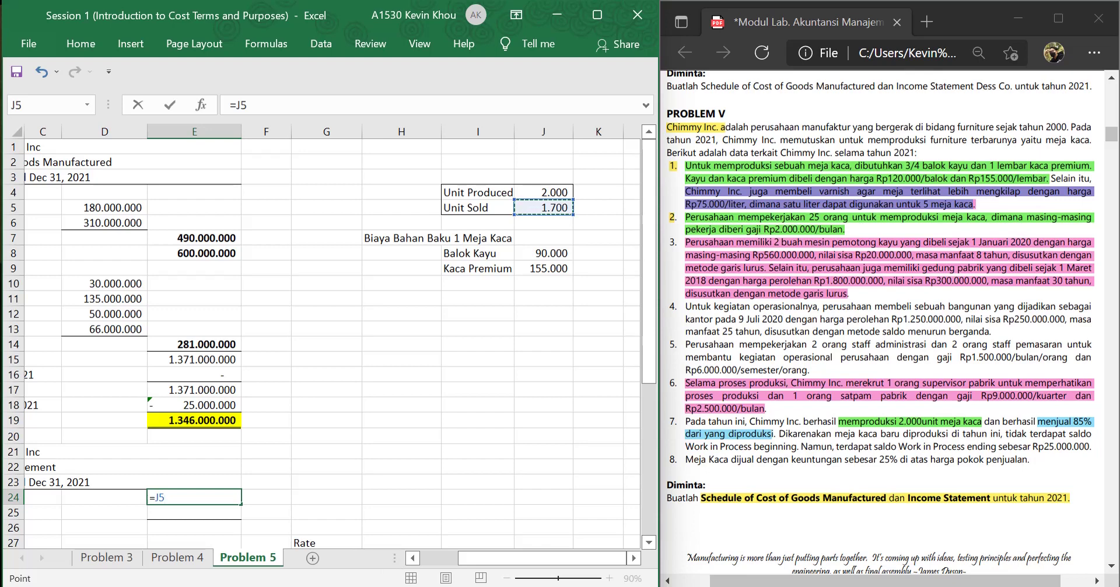
mouse_move(403, 585)
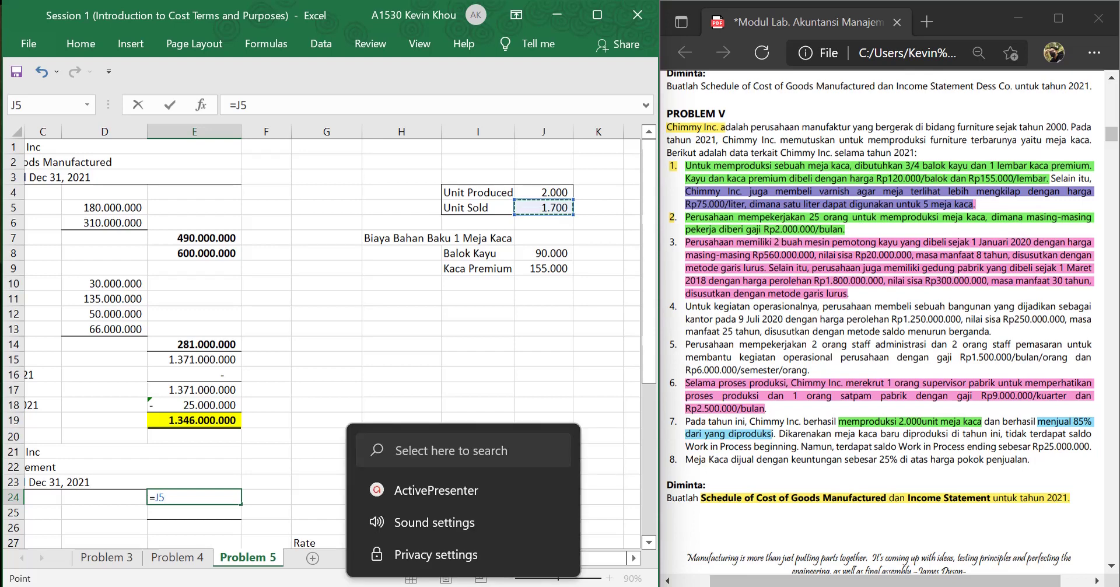
key("Return")
- Calculate the Cost of Goods Sold in E25 with the formula =E19/2000*1700
key("Left")
key("Left")
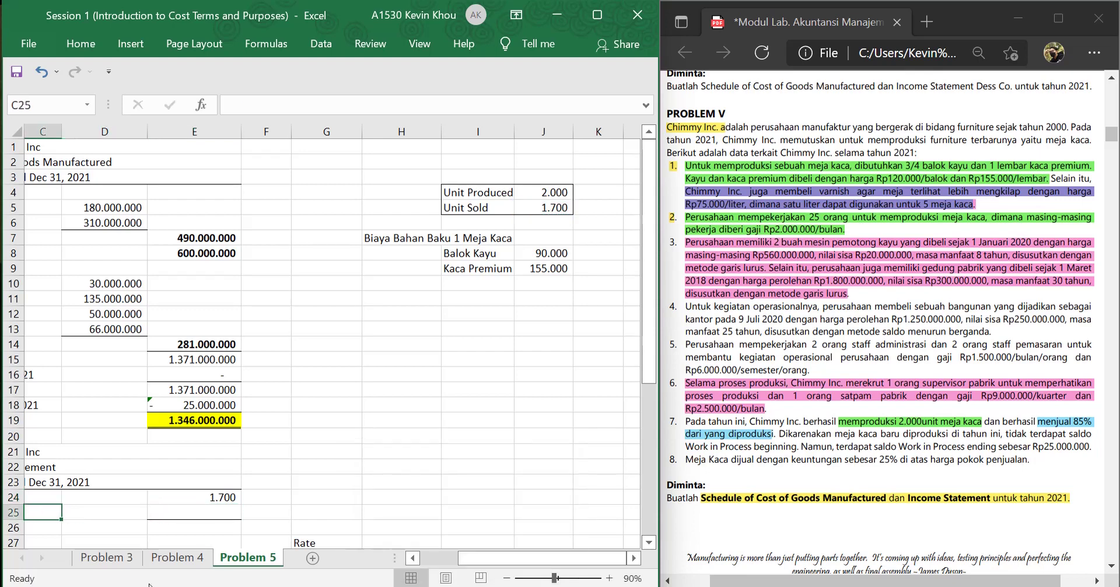
left_click(383, 403)
key("Left")
key("Left")
key("Left")
key("Left")
key("Left")
key("Left")
key("Left")
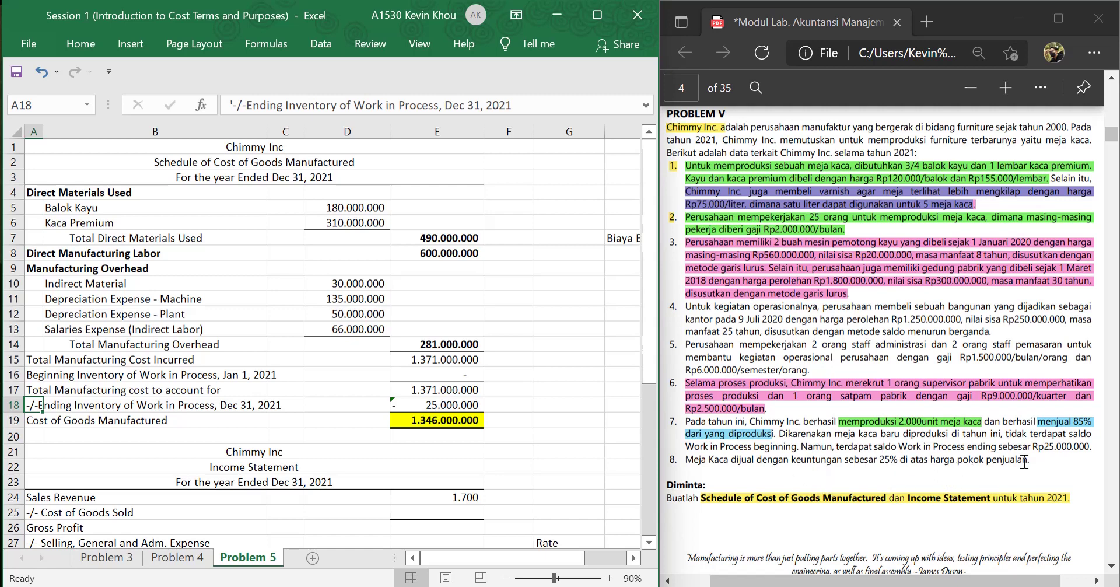
left_click(140, 514)
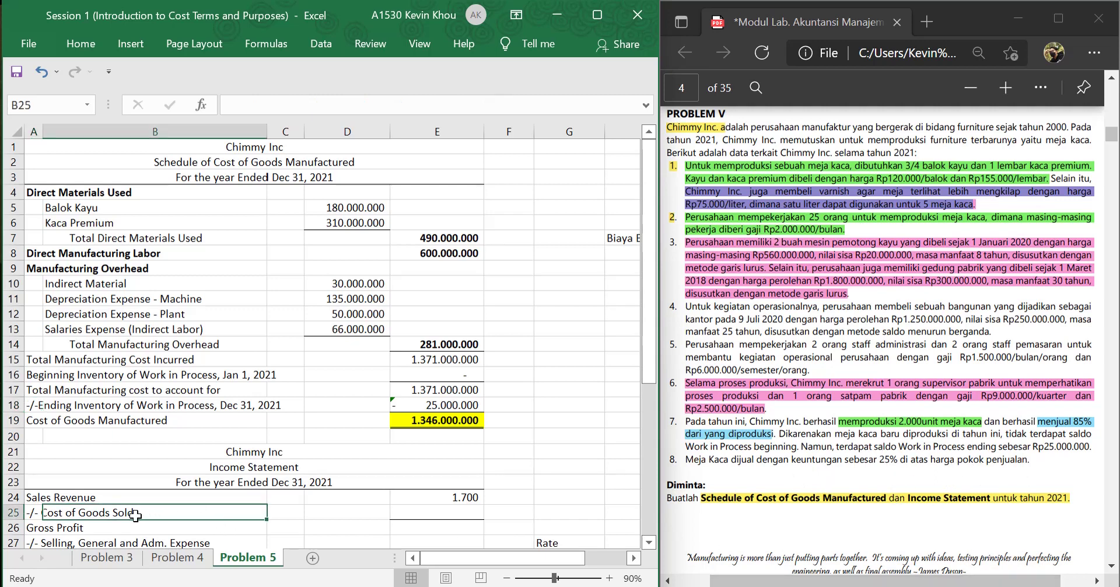
left_click(36, 513)
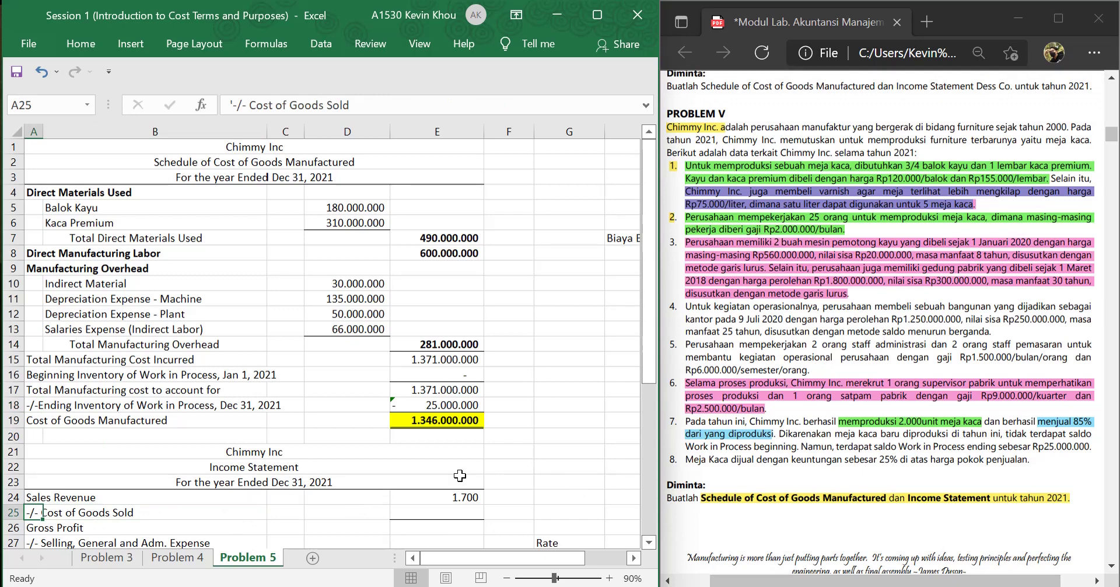
left_click(54, 496)
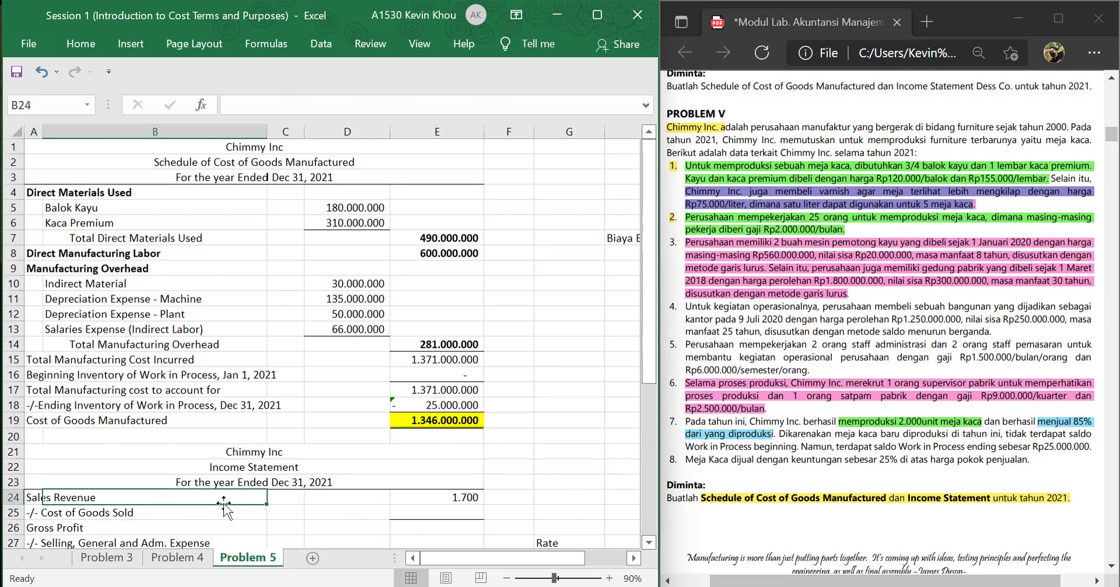
left_click(409, 509)
type("=")
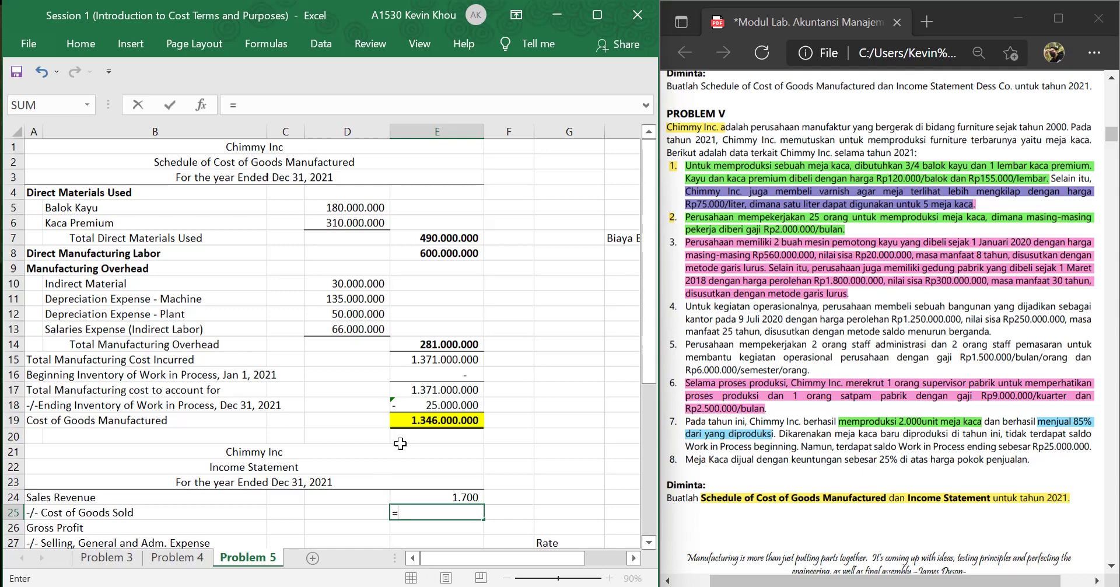
left_click(415, 421)
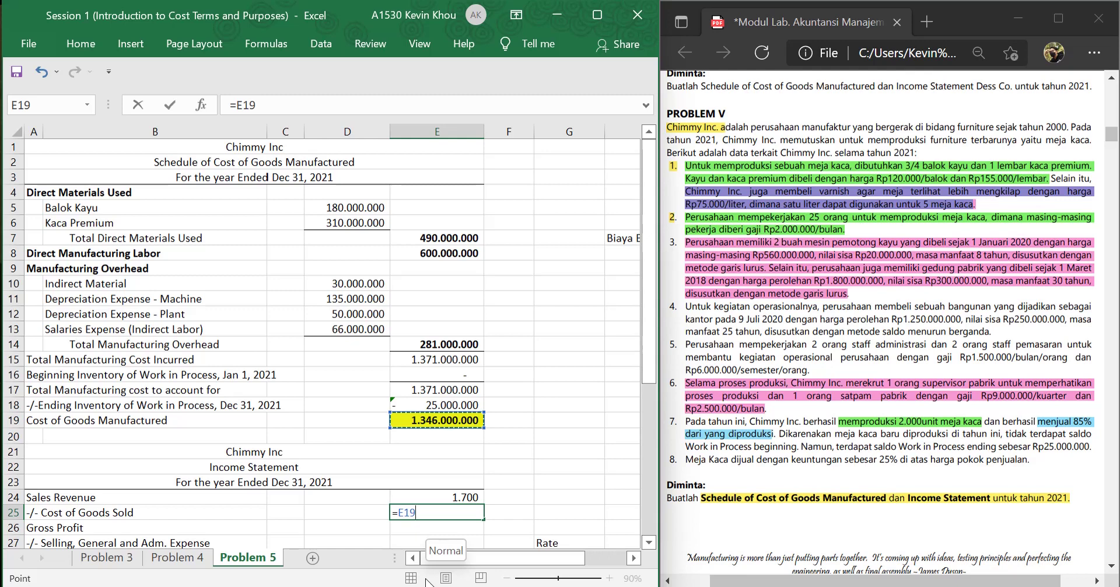
type("/200")
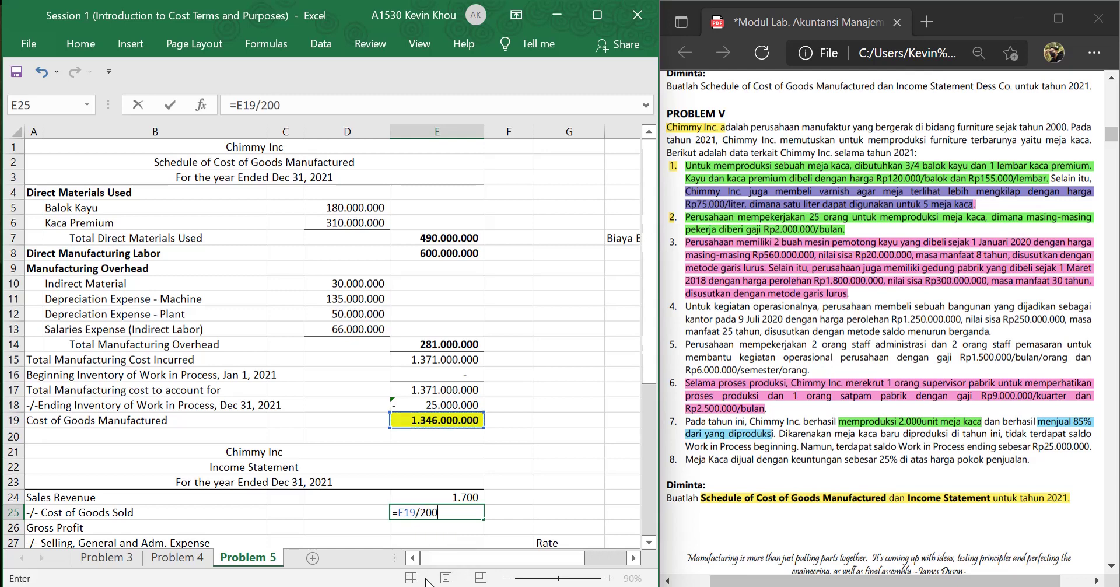
type("0*1700")
key("Return")
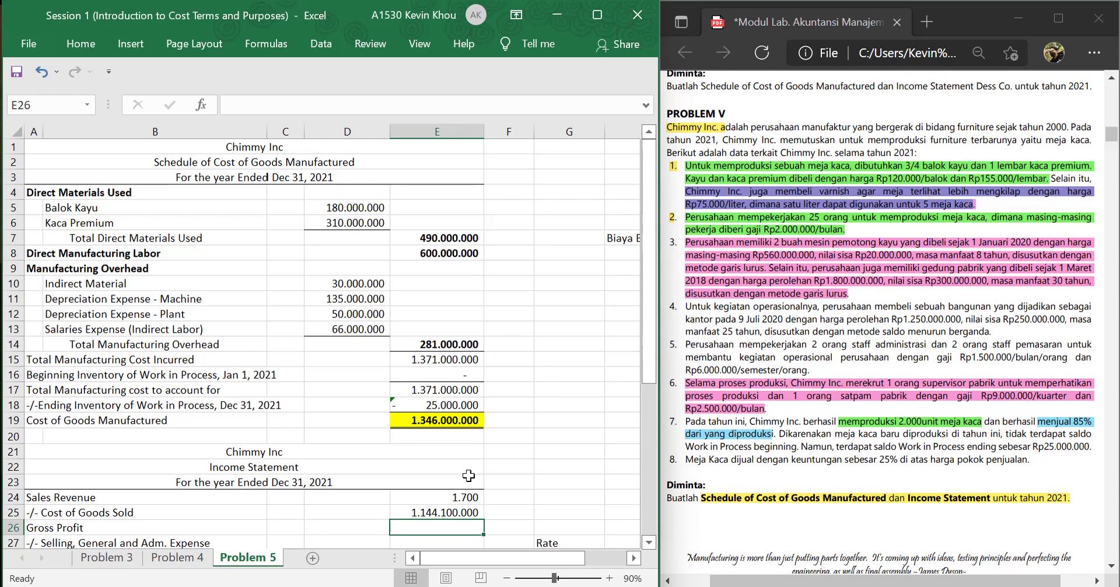
- Replace the Sales Revenue formula in E24 with =E25*125%
left_click(435, 495)
key("F2")
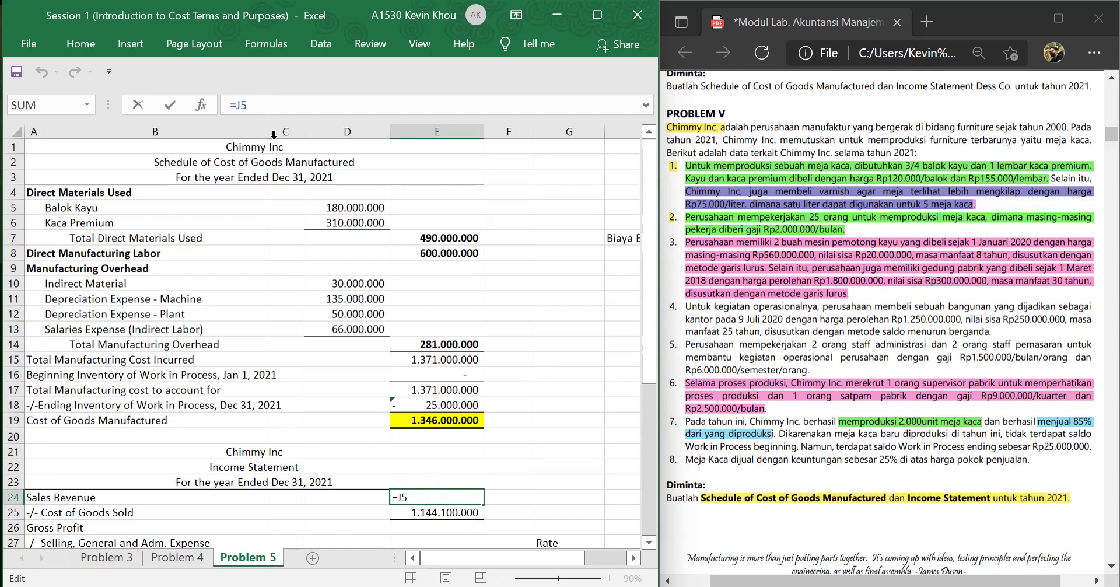
key("BackSpace")
key("BackSpace")
key("BackSpace")
key("Return")
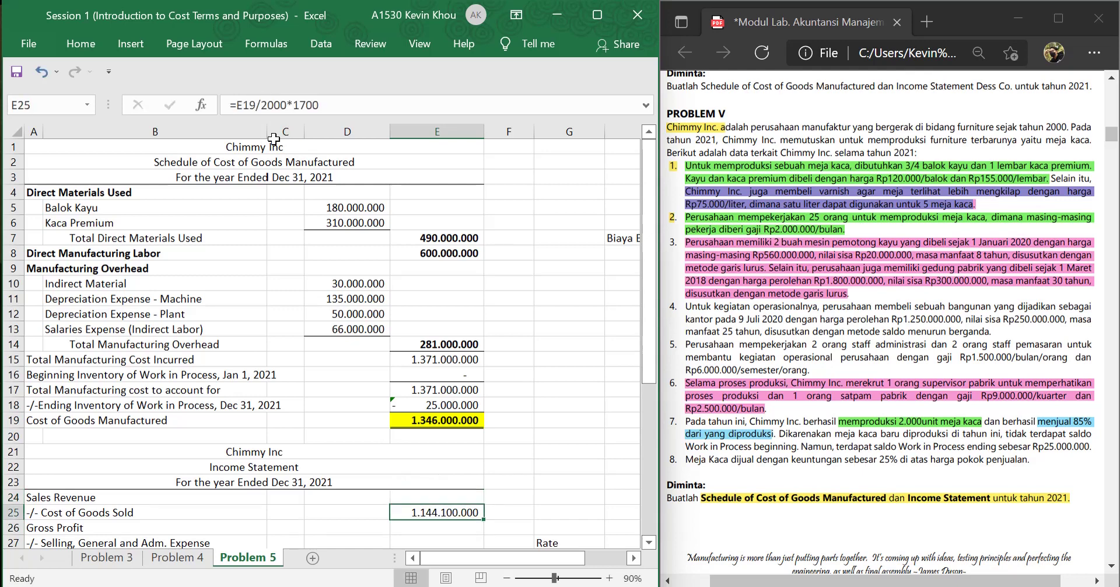
key("Up")
type("=")
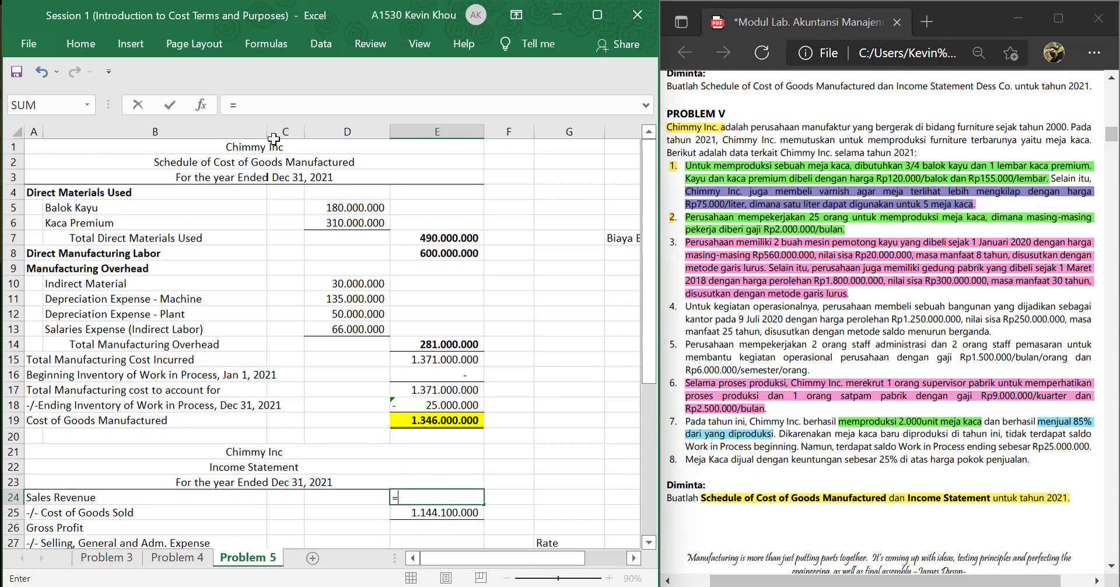
key("Down")
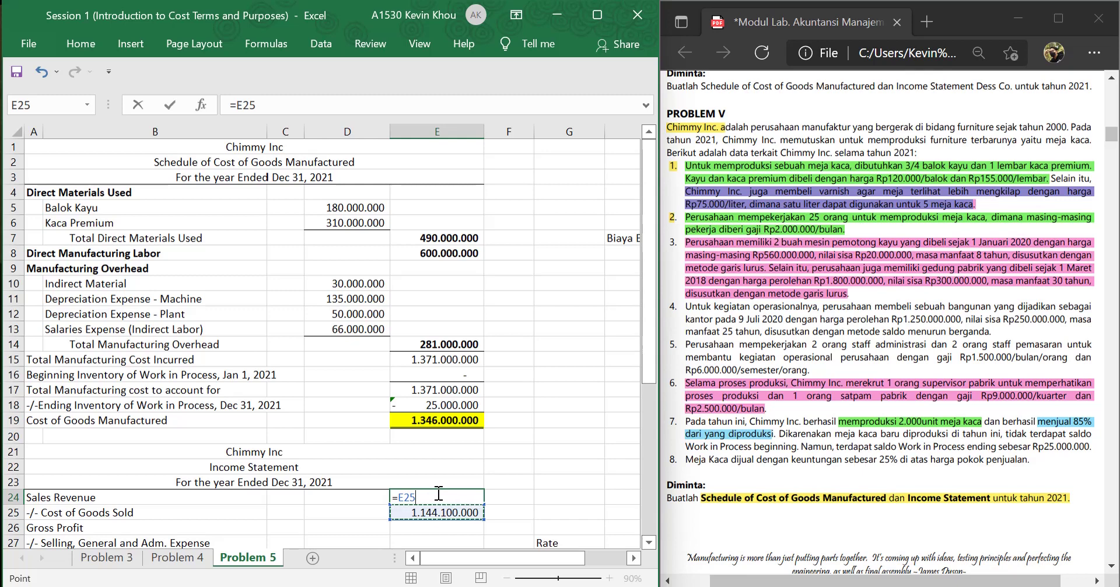
type("*125%")
key("Return")
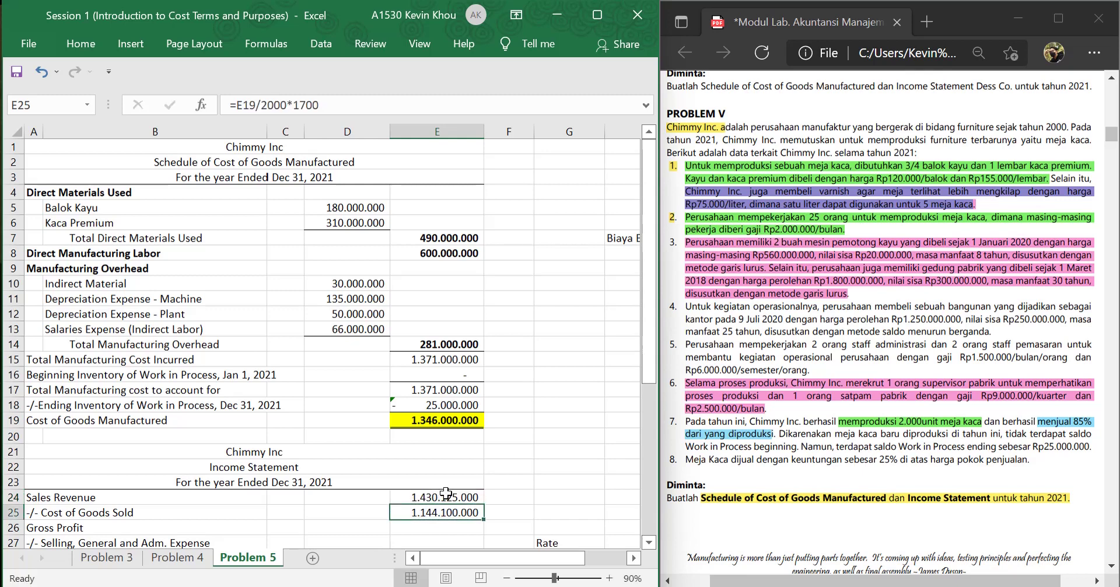
- Examine the finished goods inventory rows under Cost of Goods Sold in the Problem 4 income statement, and return to Problem 5
left_click(446, 493)
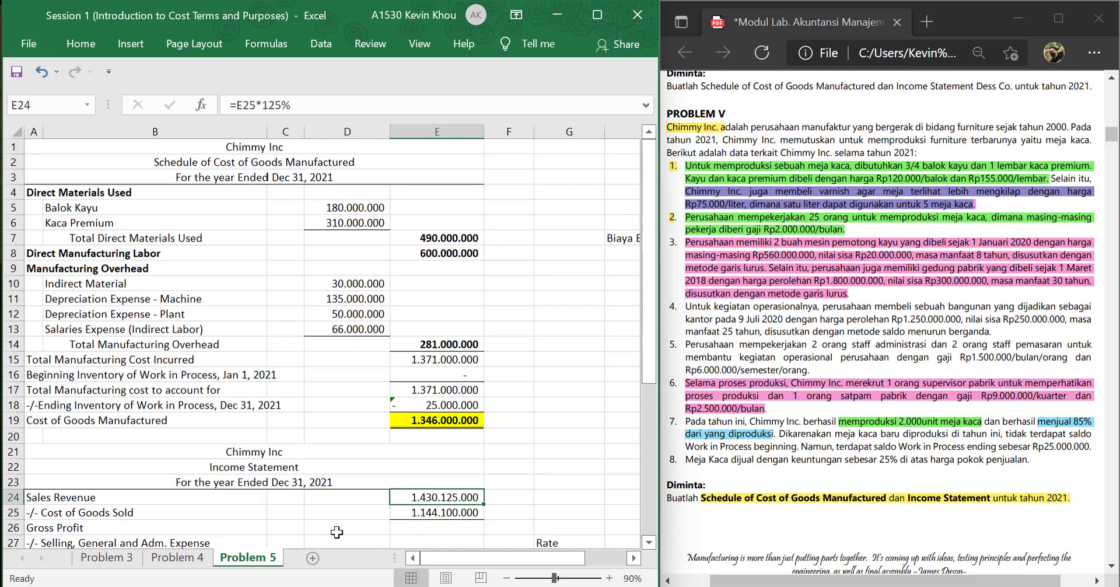
scroll(359, 504, "down", 2)
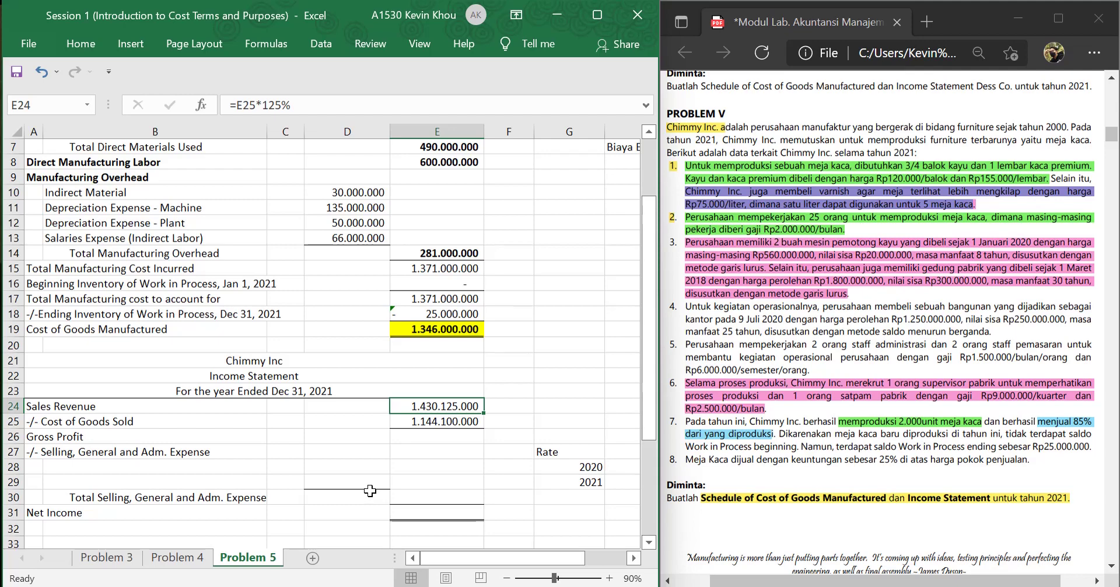
left_click(188, 561)
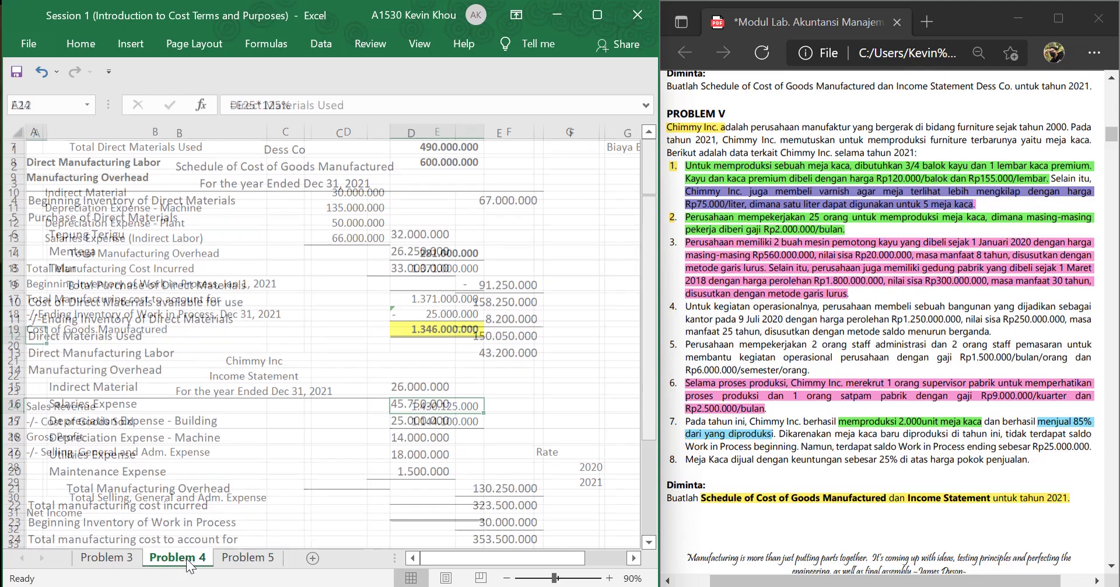
scroll(213, 402, "down", 3)
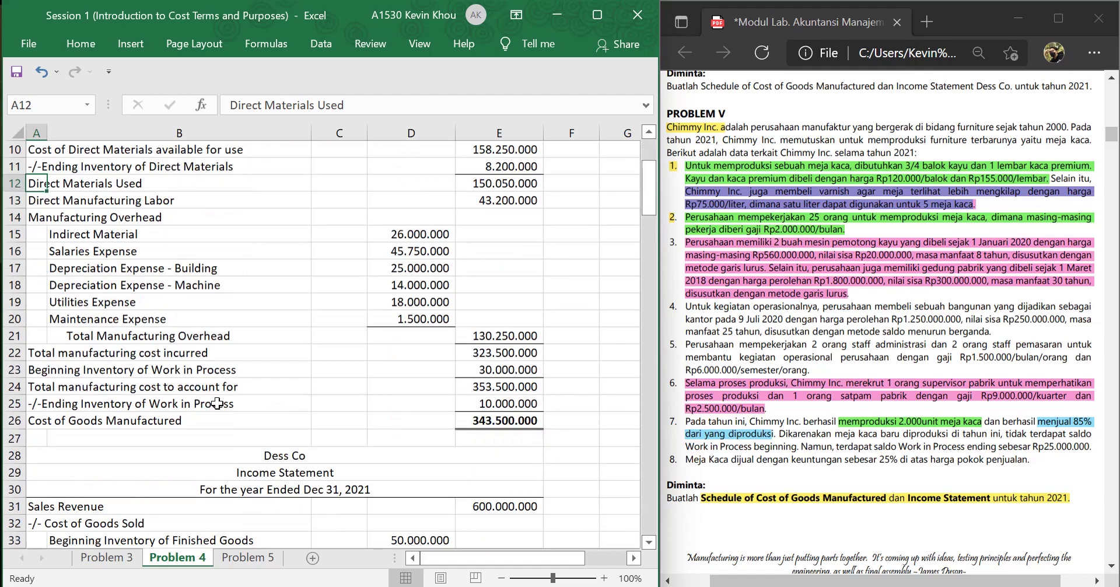
scroll(216, 403, "down", 2)
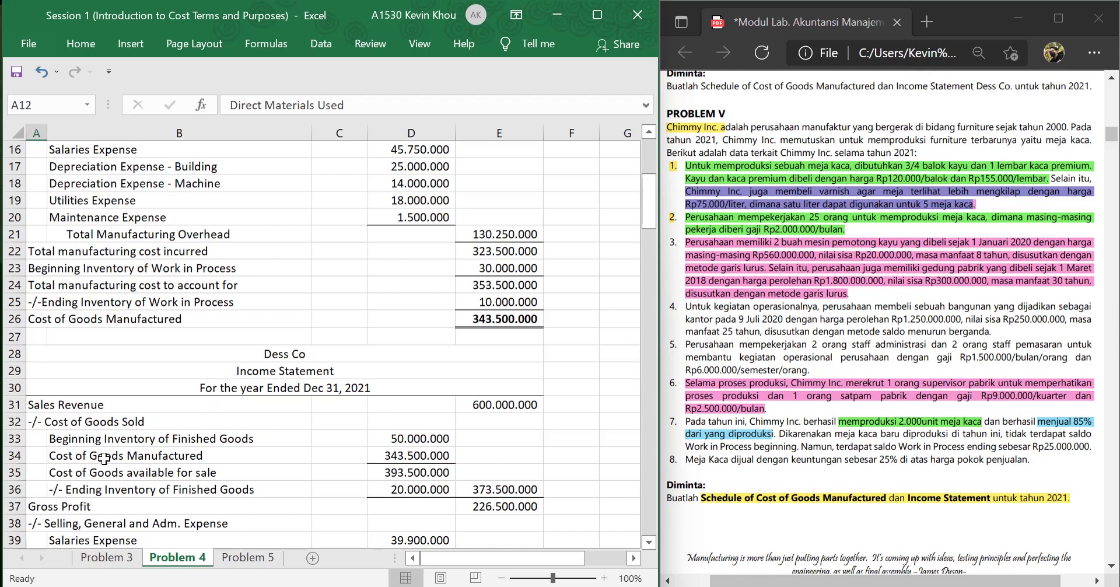
left_click(116, 438)
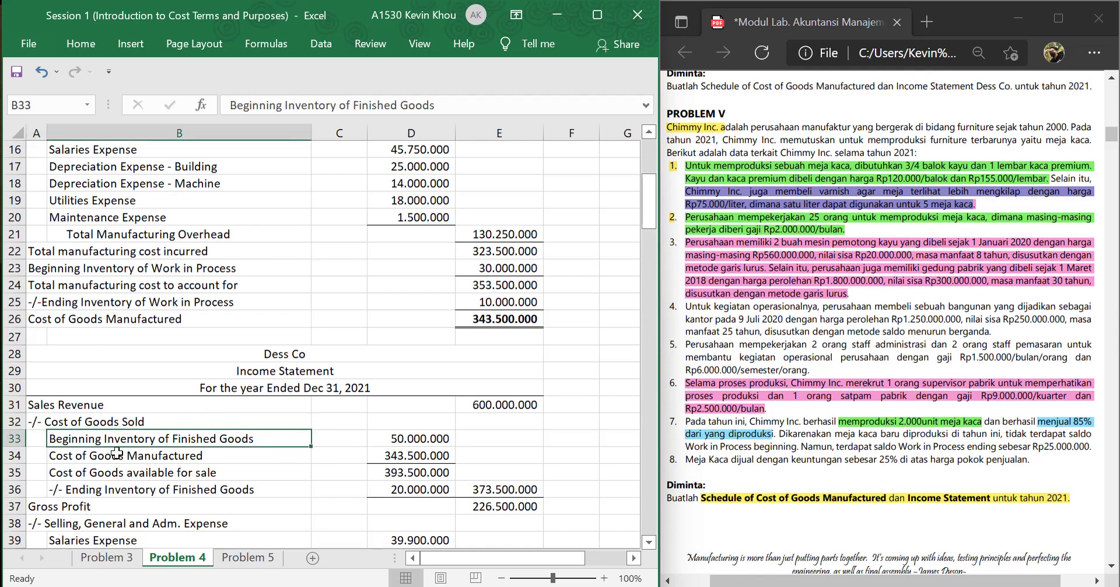
left_click(116, 454)
left_click(114, 488)
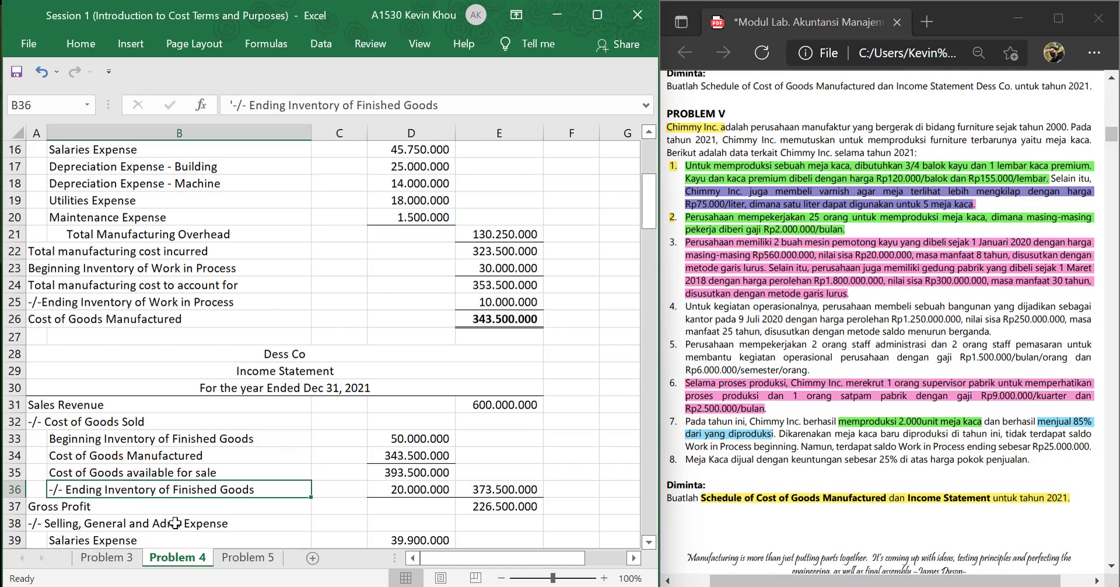
left_click(236, 558)
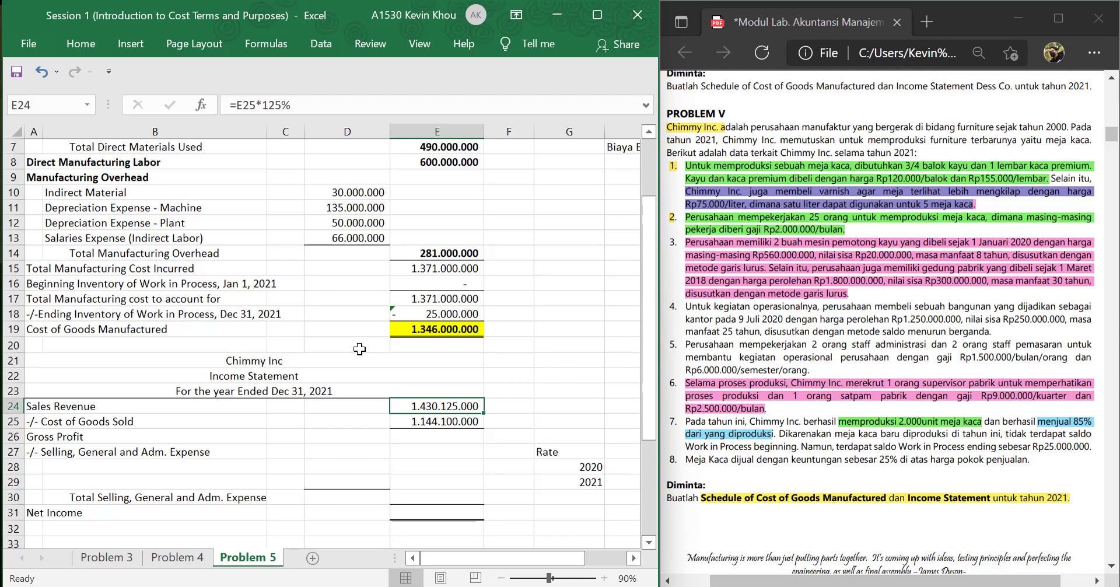
- Calculate Gross Profit in E26 as Sales Revenue minus Cost of Goods Sold with the formula =E24-E25
left_click(409, 439)
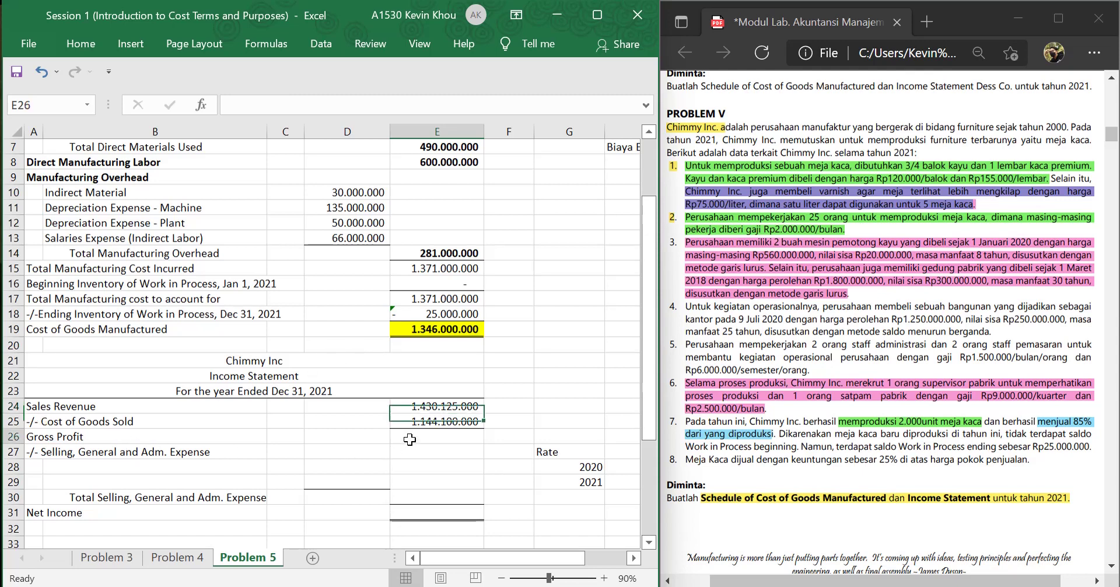
type("=")
key("Up")
key("Up")
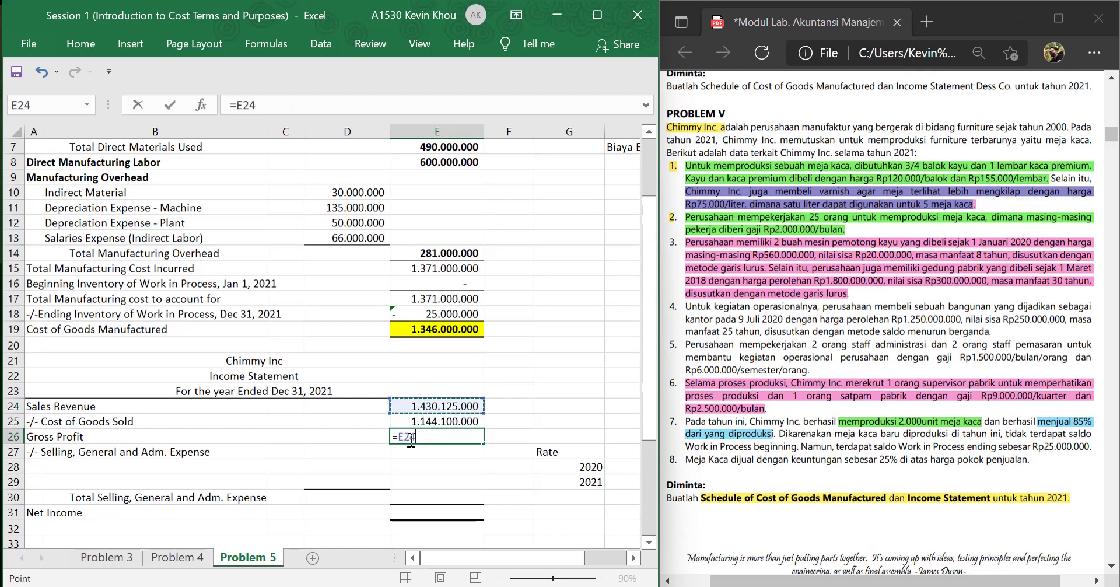
type("-")
key("Up")
key("Return")
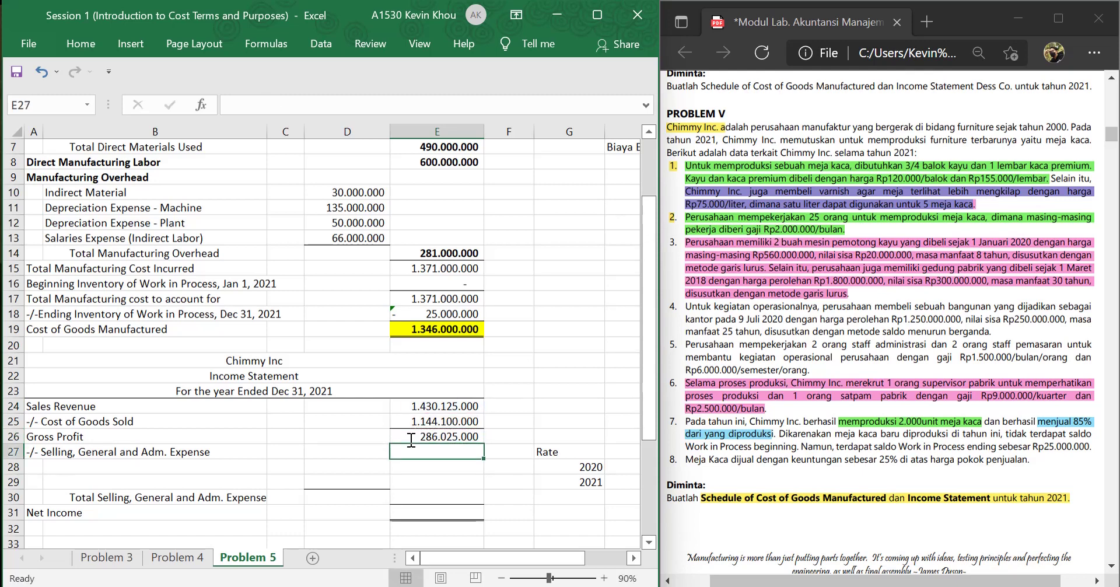
left_click(410, 439)
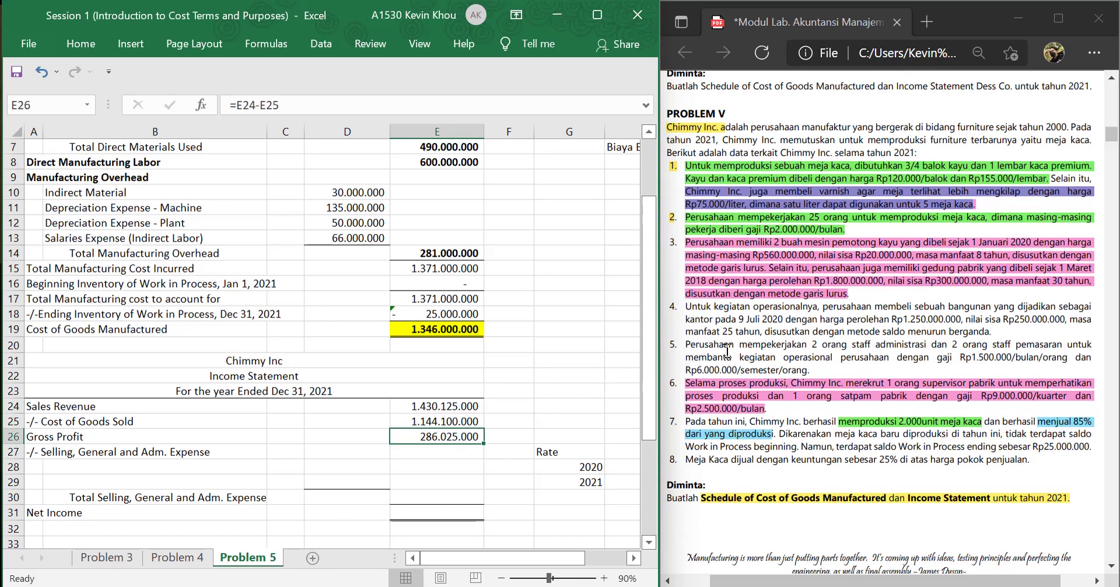
- Change the font colour of the hidden expense labels in B28:B29 to black
left_click_drag(191, 466, 196, 478)
right_click(196, 477)
left_click(297, 518)
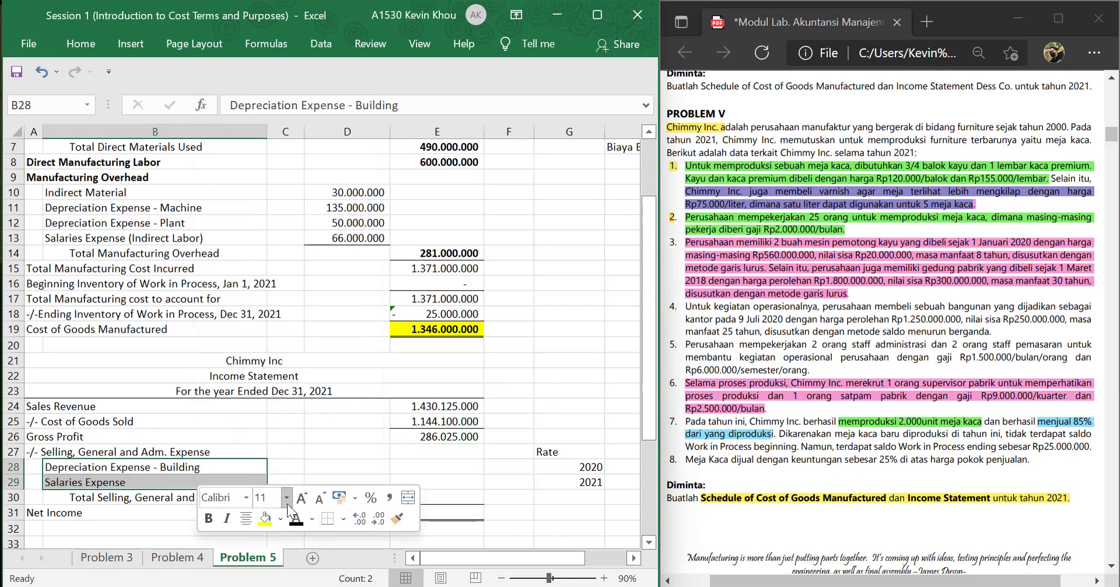
left_click(139, 449)
left_click(138, 467)
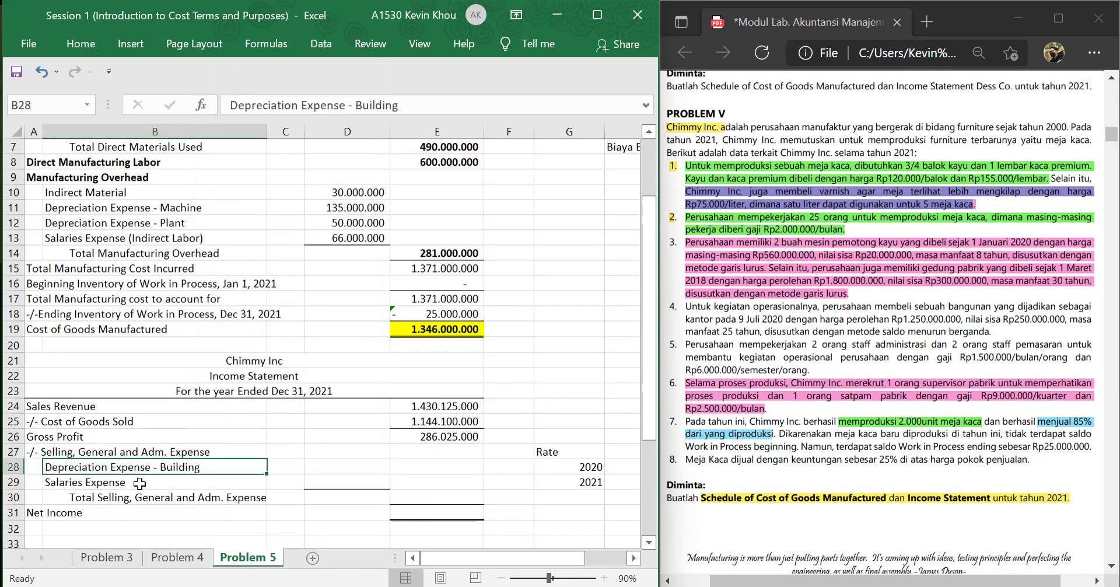
left_click(140, 482)
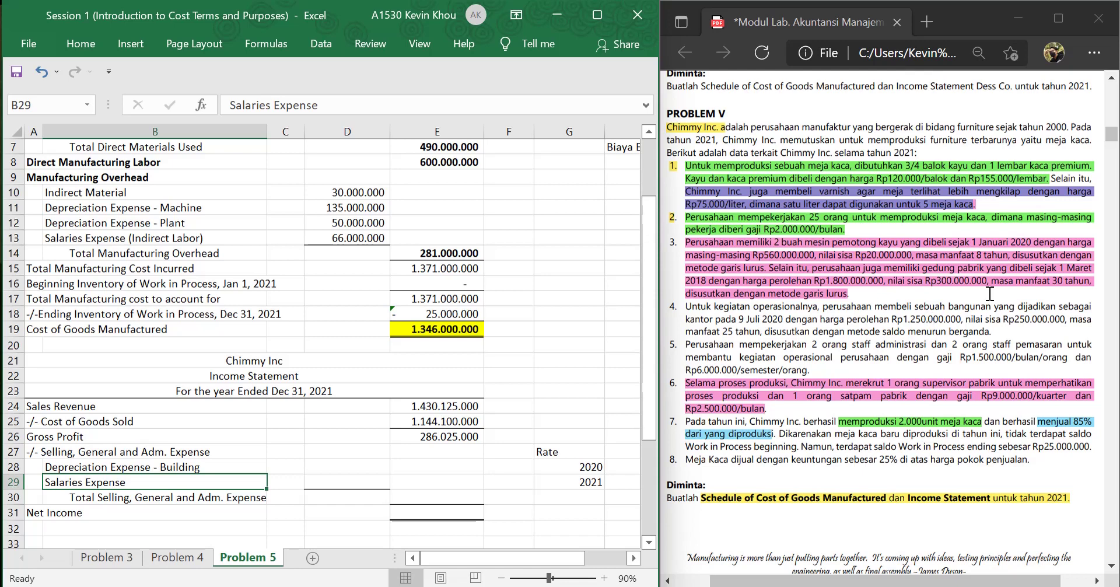
left_click(415, 450)
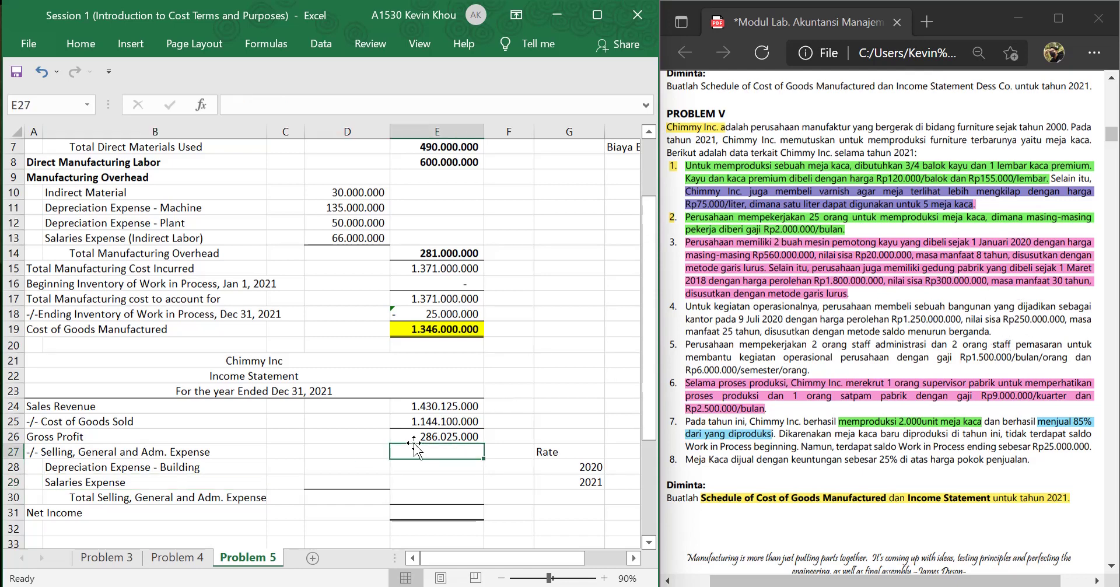
key("Right")
key("Right")
key("Right")
key("Right")
key("Right")
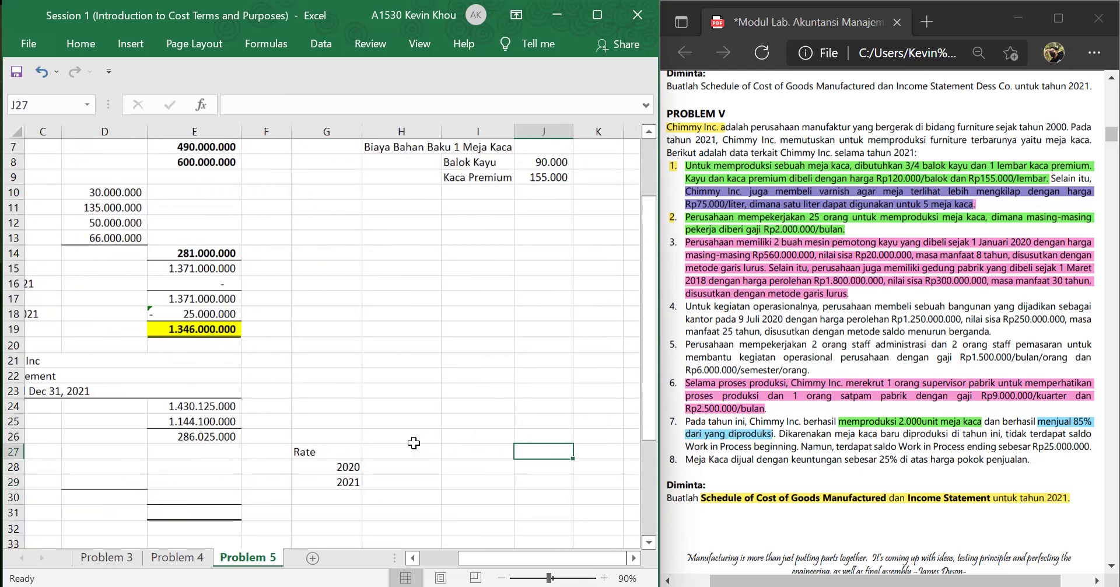
key("Left")
key("Left")
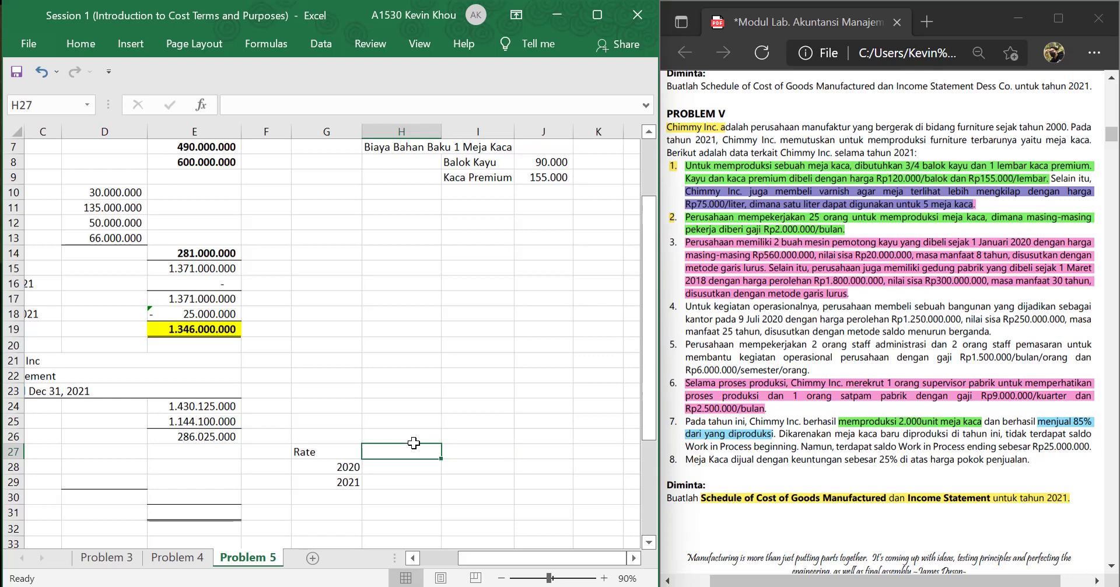
key("Up")
key("Up")
key("Up")
key("Up")
key("Up")
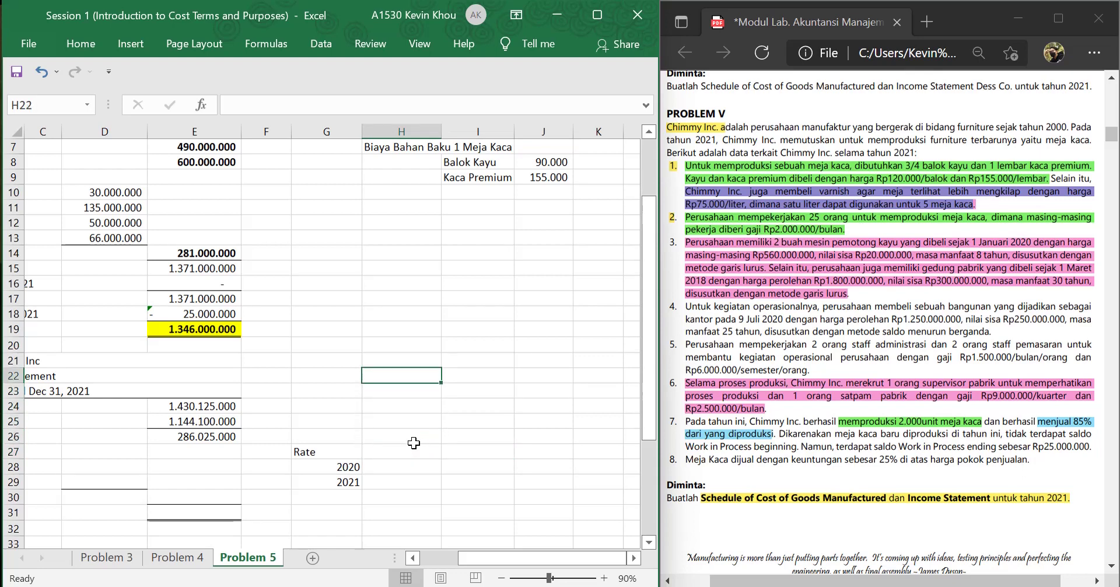
key("Left")
key("Down")
key("Down")
key("Down")
key("Down")
key("Down")
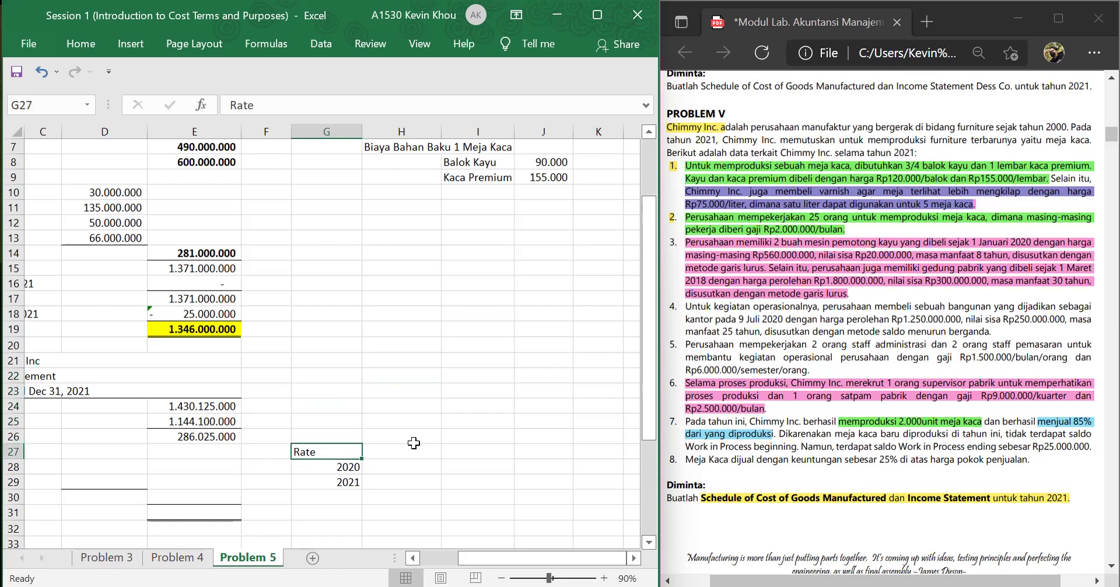
key("Right")
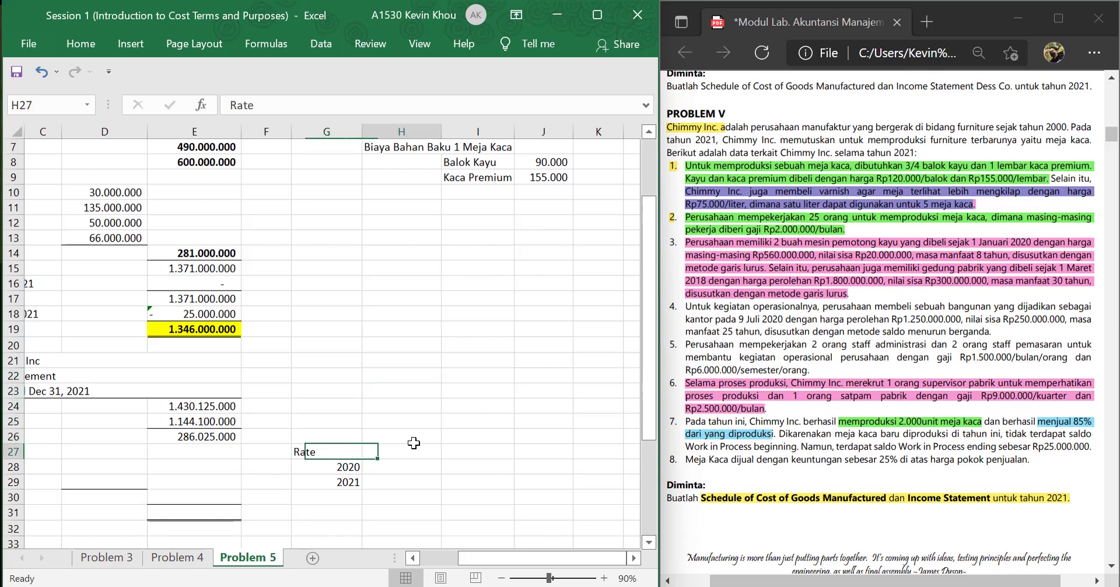
- Enter the label "rate" in G26, directly above the existing Rate label
key("Up")
key("Left")
type("rATE")
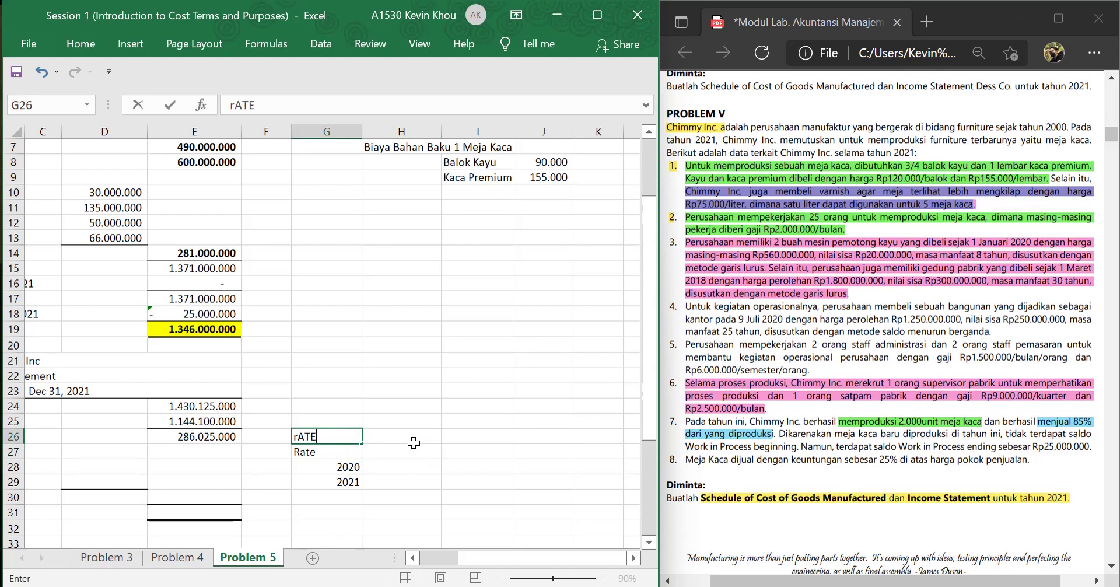
key("BackSpace")
key("BackSpace")
key("BackSpace")
key("BackSpace")
type("rate")
key("Return")
- Write the depreciation rate formula as plain text in H26: =100%/UE x 2
left_click(414, 443)
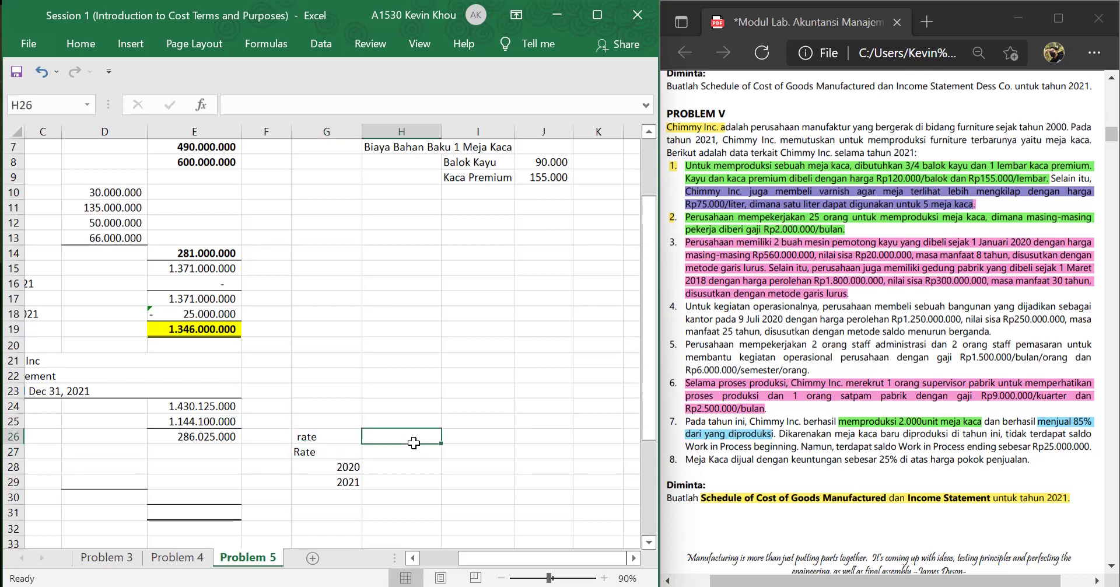
type("=")
key("BackSpace")
type("'=")
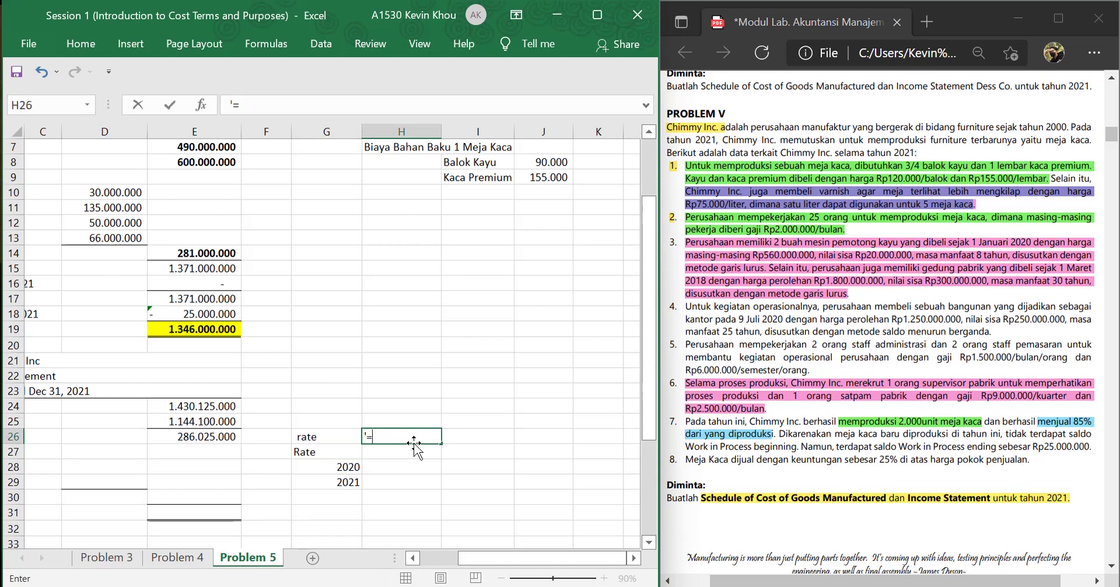
type("U")
key("BackSpace")
type("100%/UE x 2")
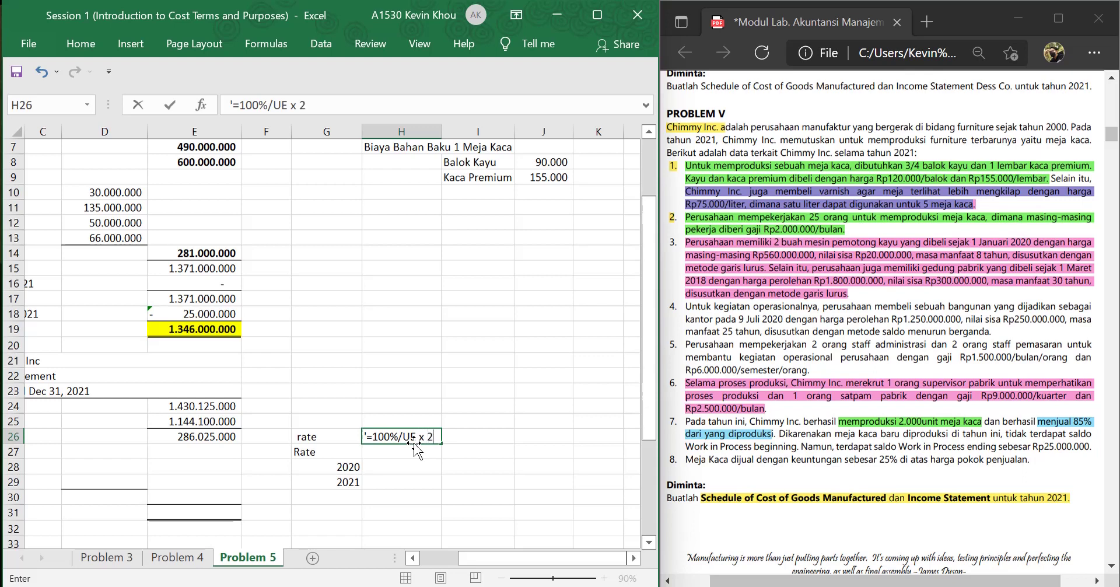
key("ctrl+Return")
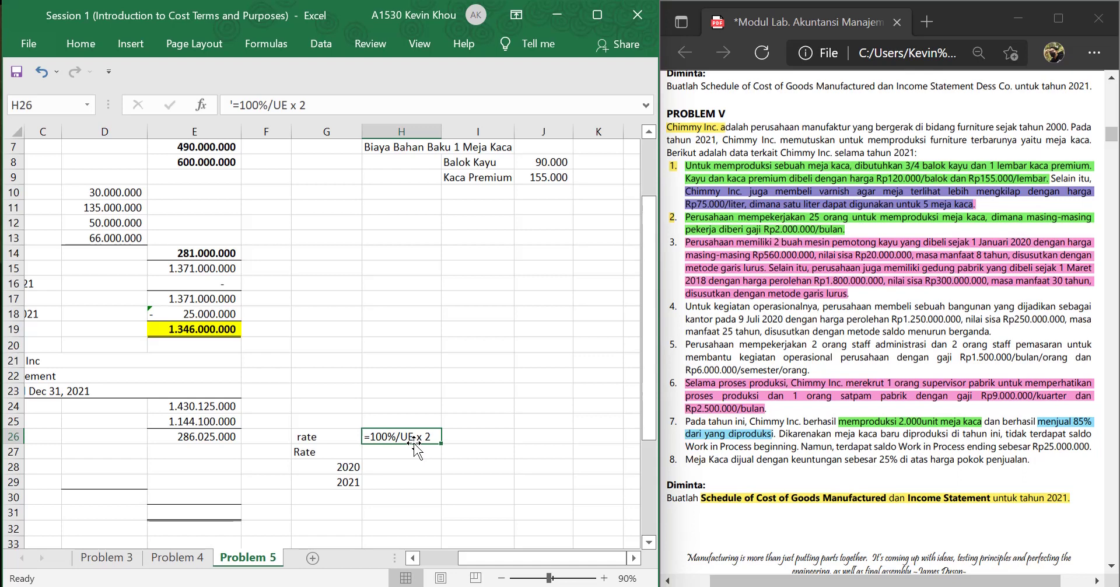
- Calculate the building's double-declining depreciation rate in H27 with the formula =100%/25*2
key("Down")
key("Left")
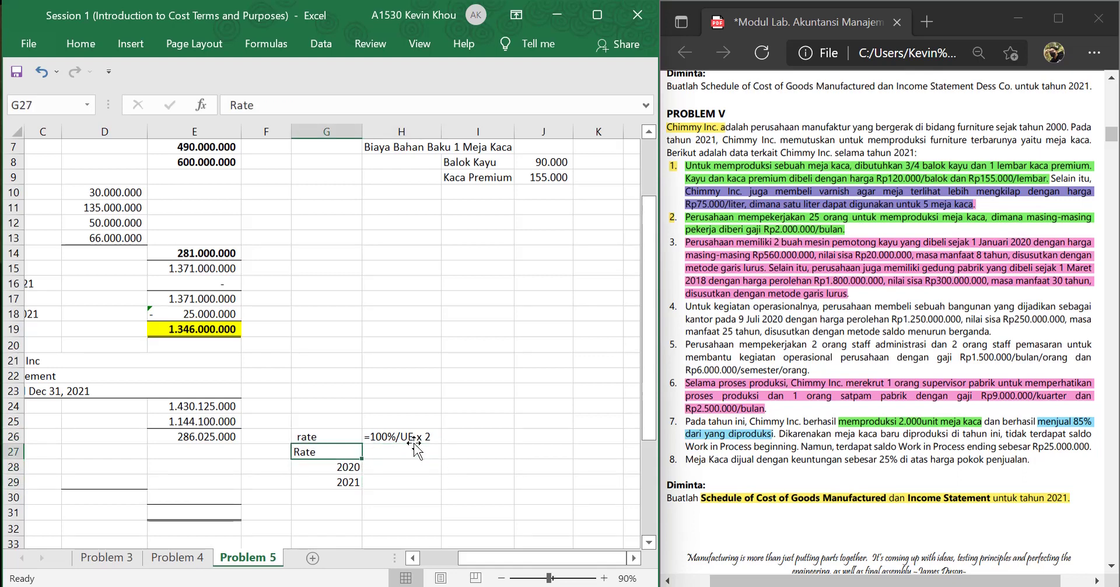
key("Down")
key("Right")
type("=")
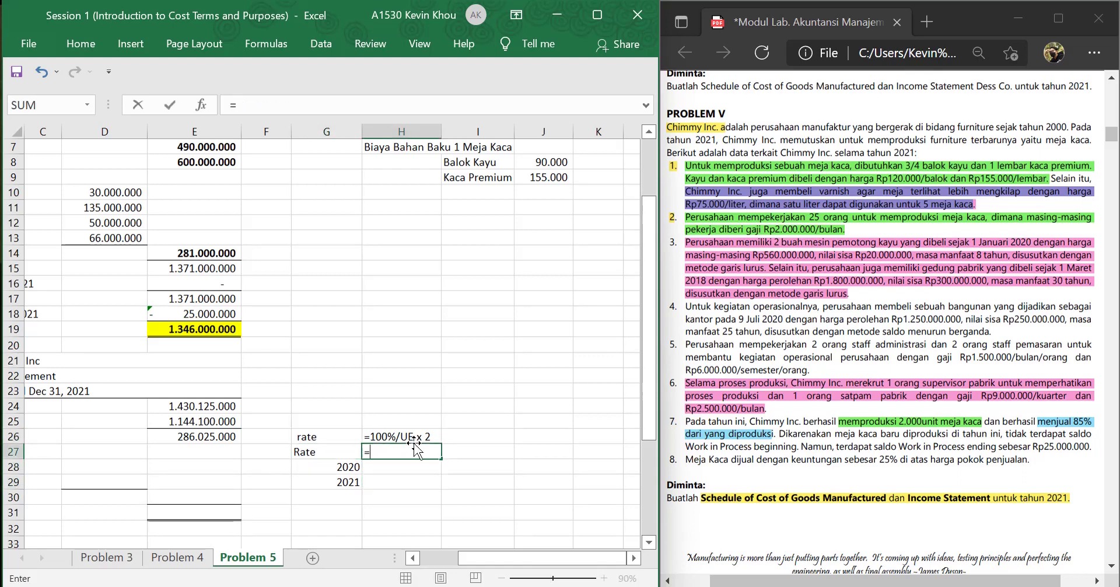
type("100%/")
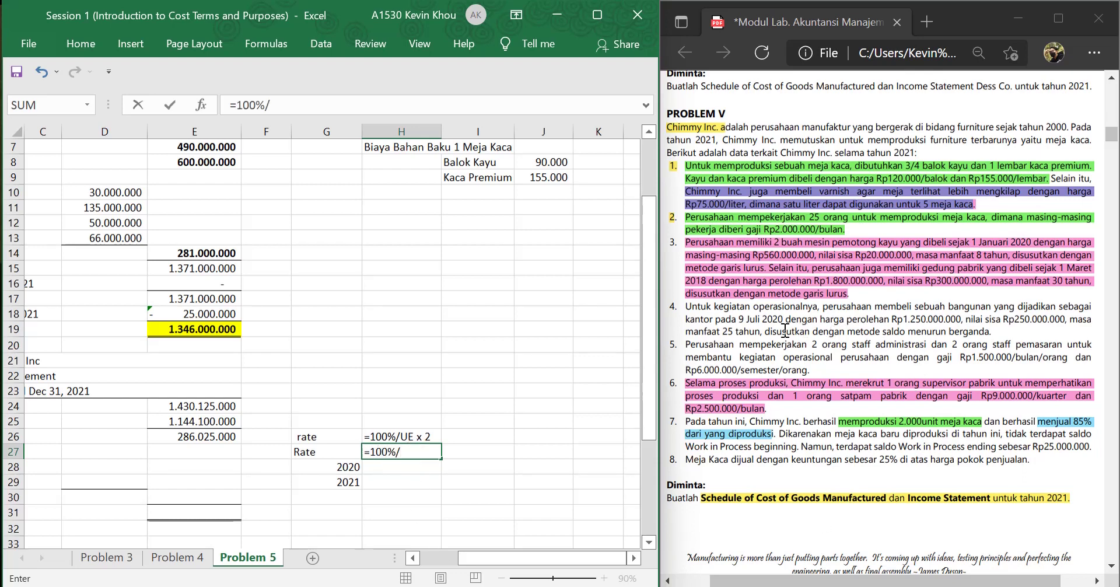
type("25*2")
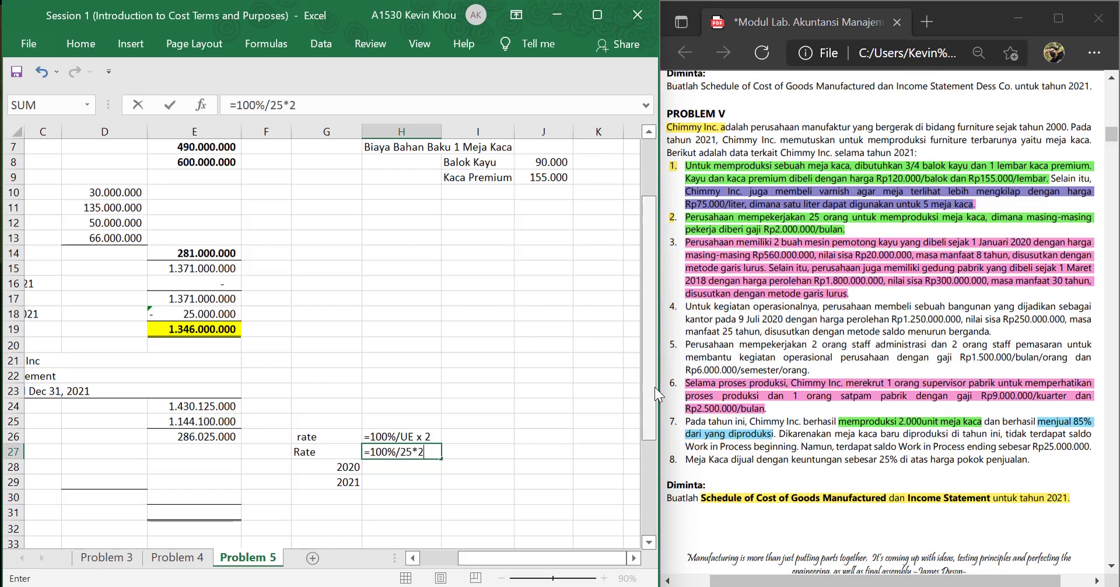
key("Return")
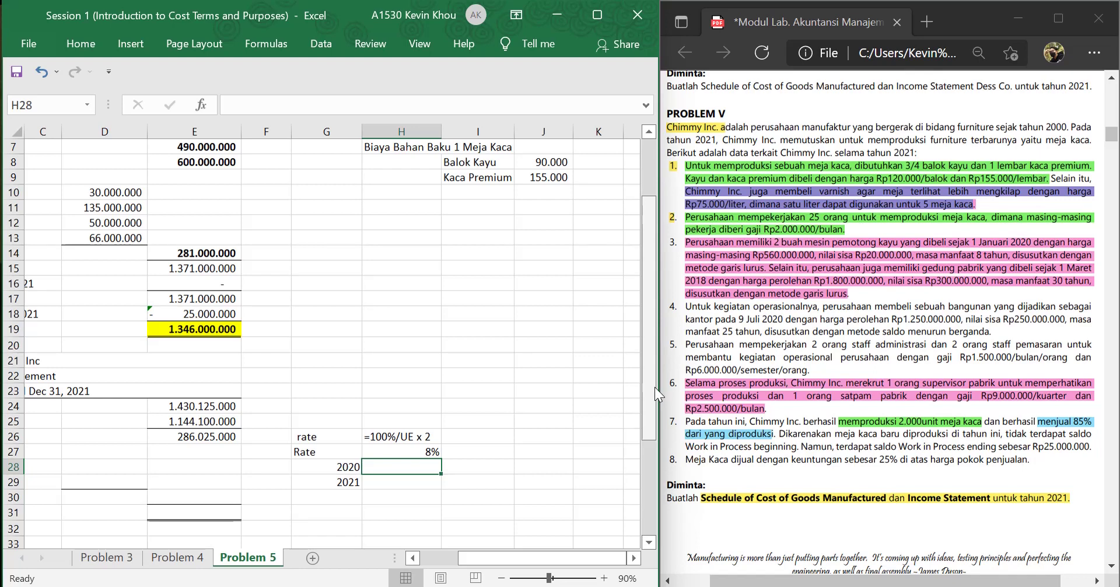
key("Left")
key("Left")
key("Left")
key("Left")
key("Left")
key("Left")
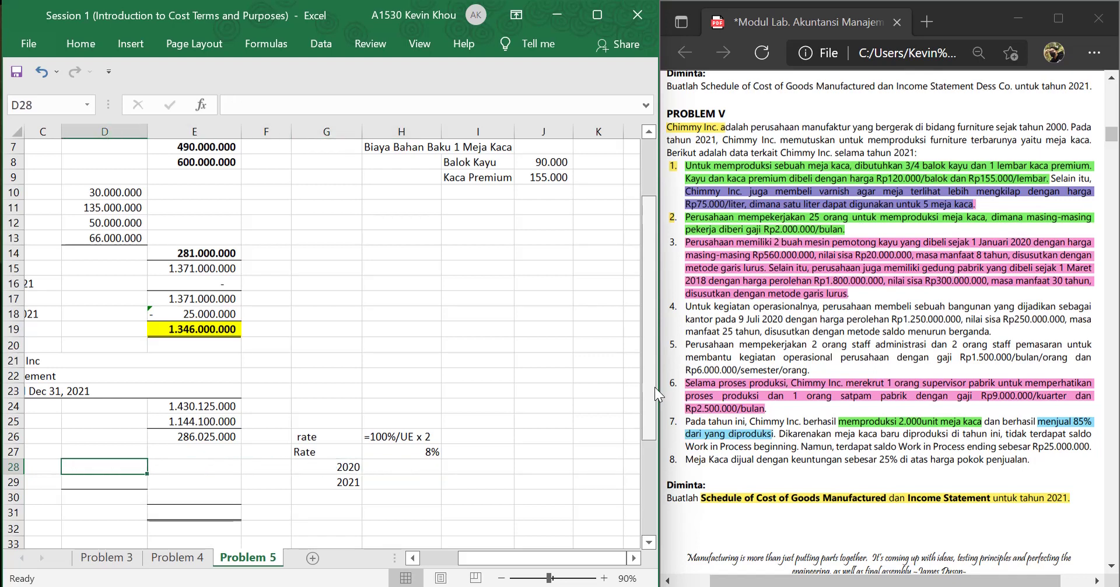
key("Right")
key("Right")
key("Right")
key("Right")
key("Right")
key("Right")
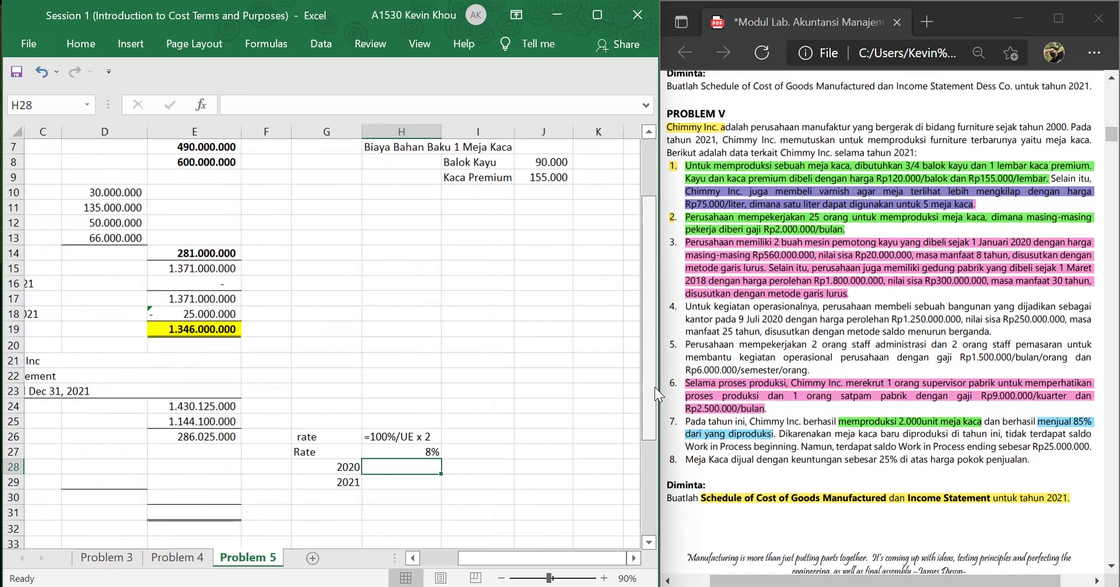
type("=(")
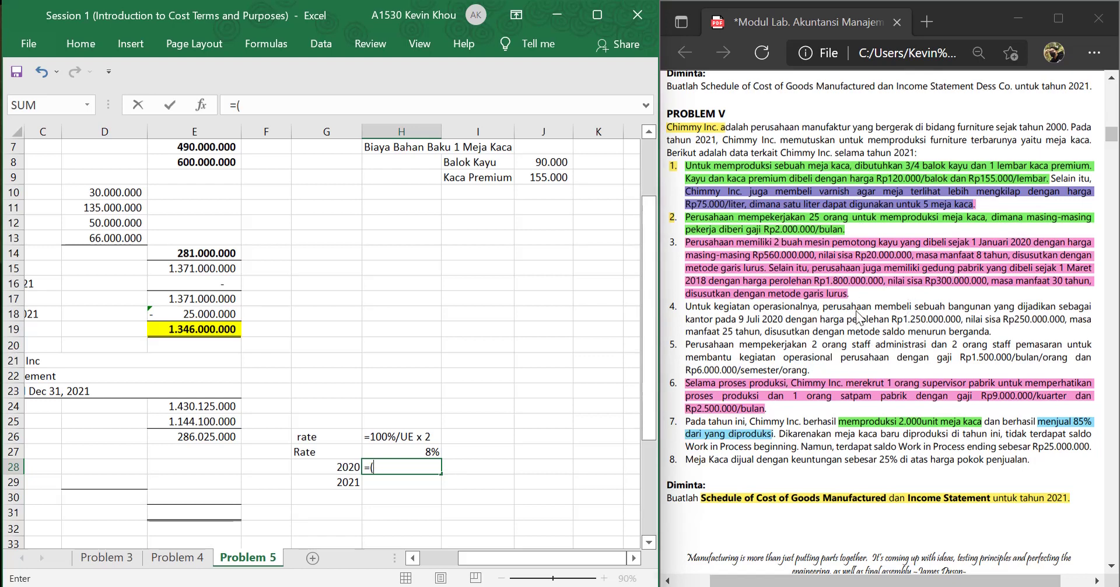
type("1250000000*")
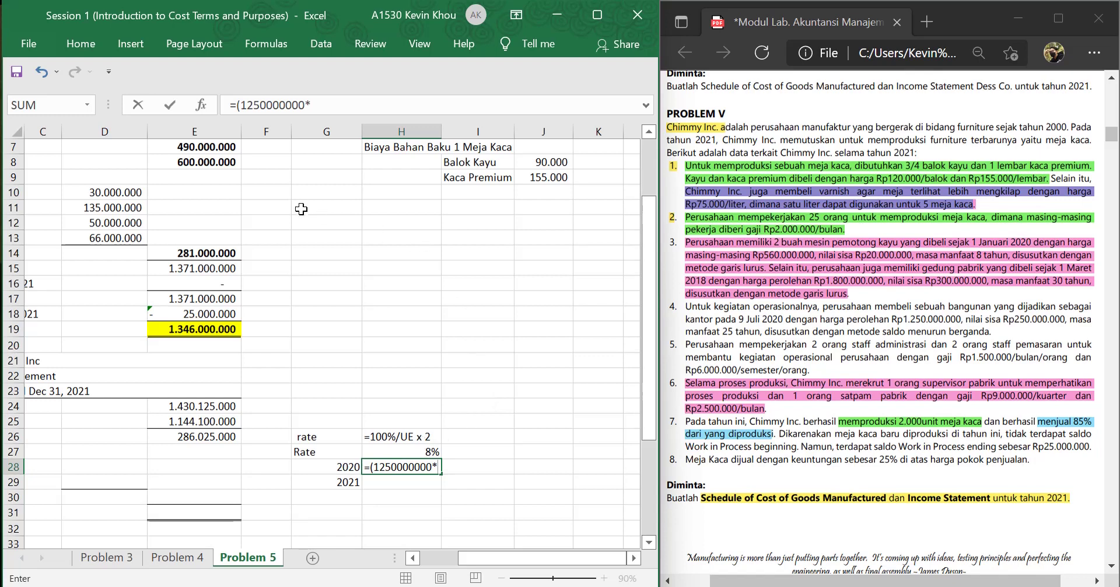
left_click(236, 105)
key("BackSpace")
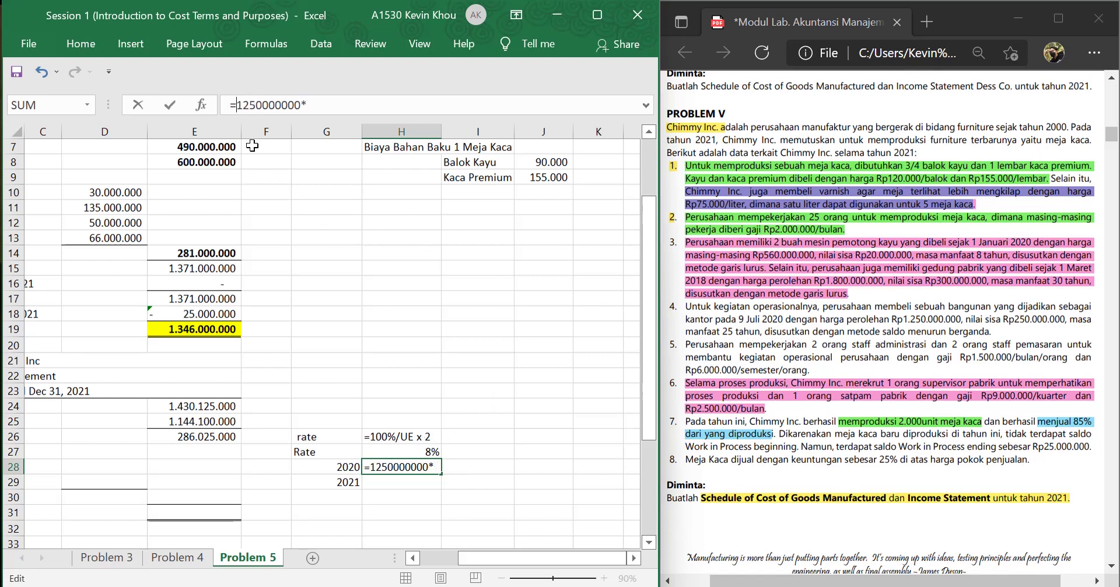
left_click(343, 102)
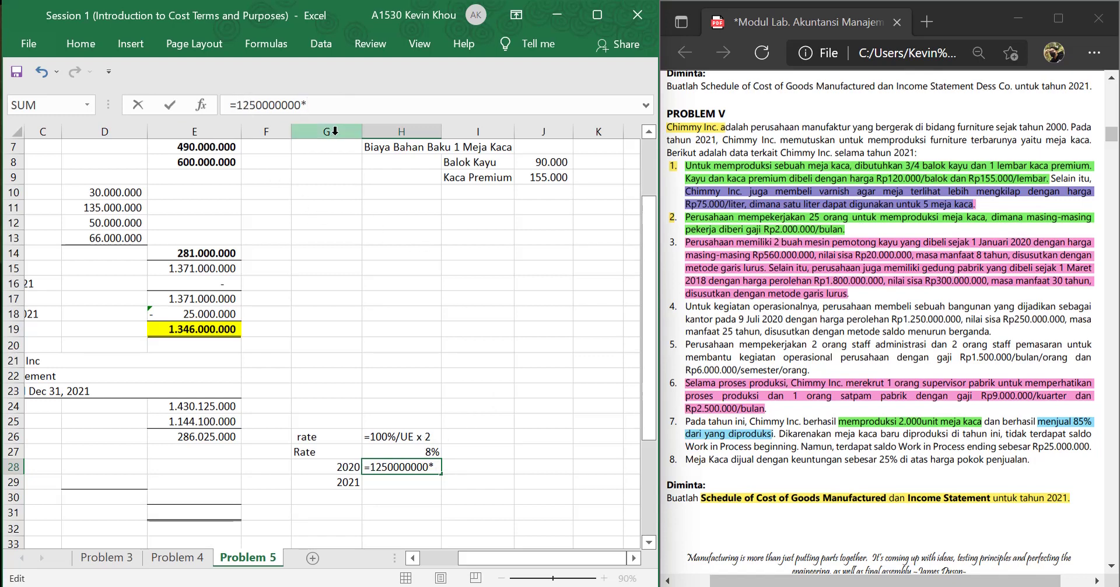
type("8%*")
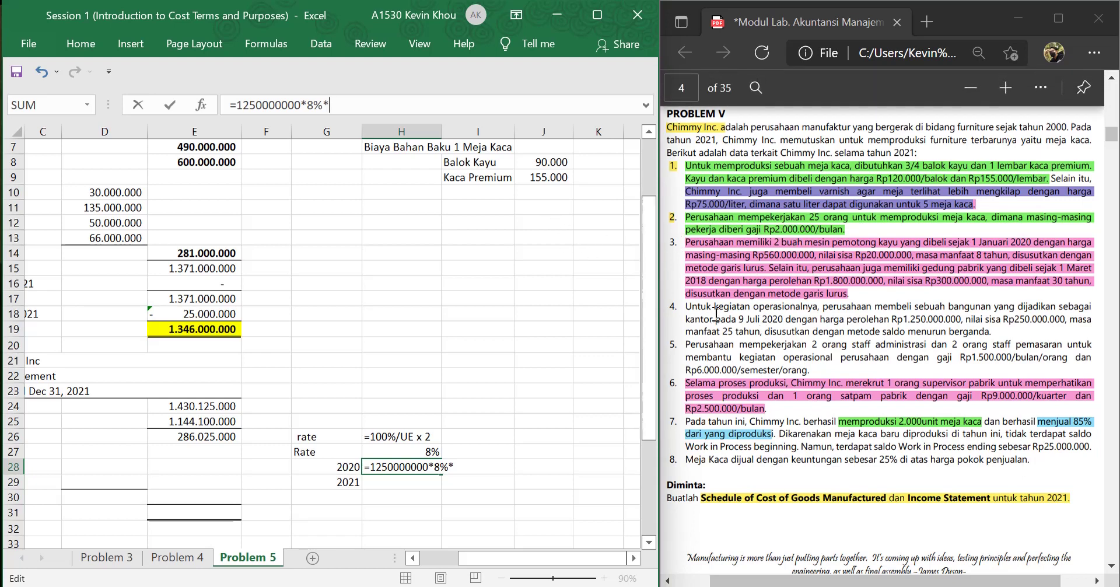
type("6/12")
key("Return")
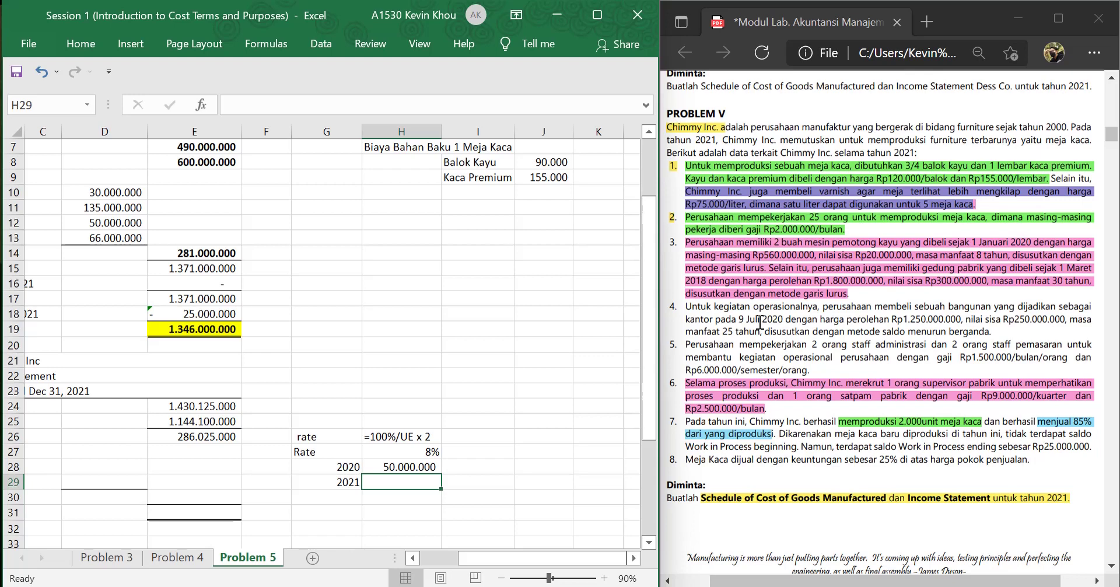
type("=")
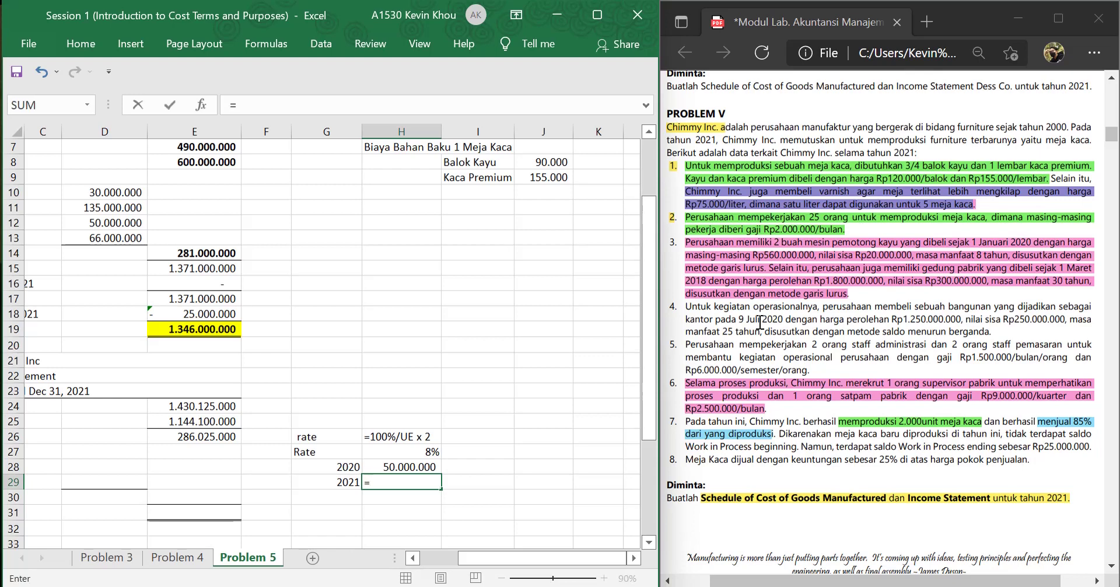
type("(125000")
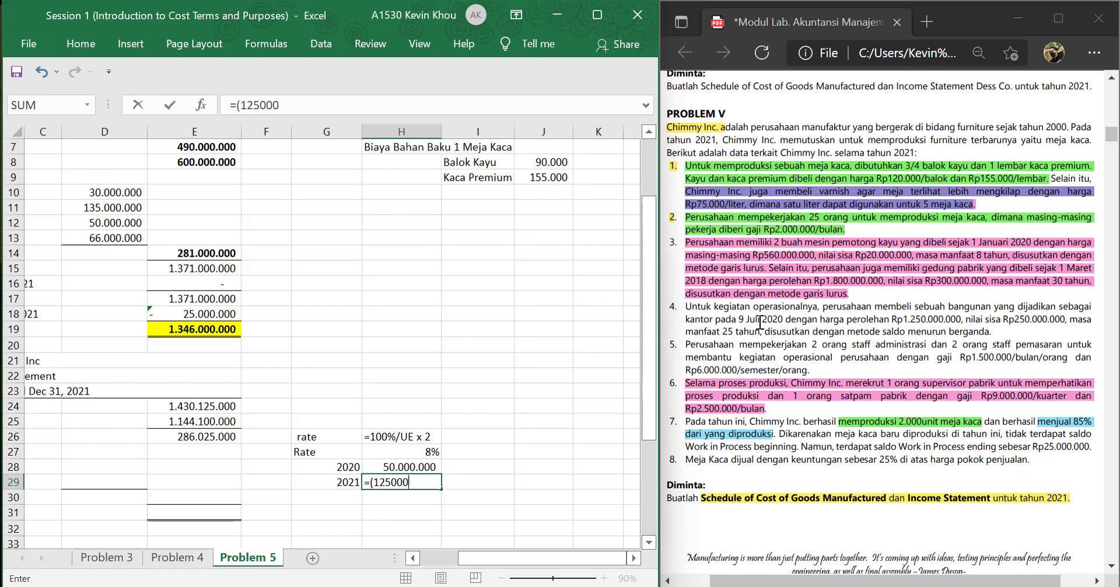
type("0000-")
key("Up")
type(")*")
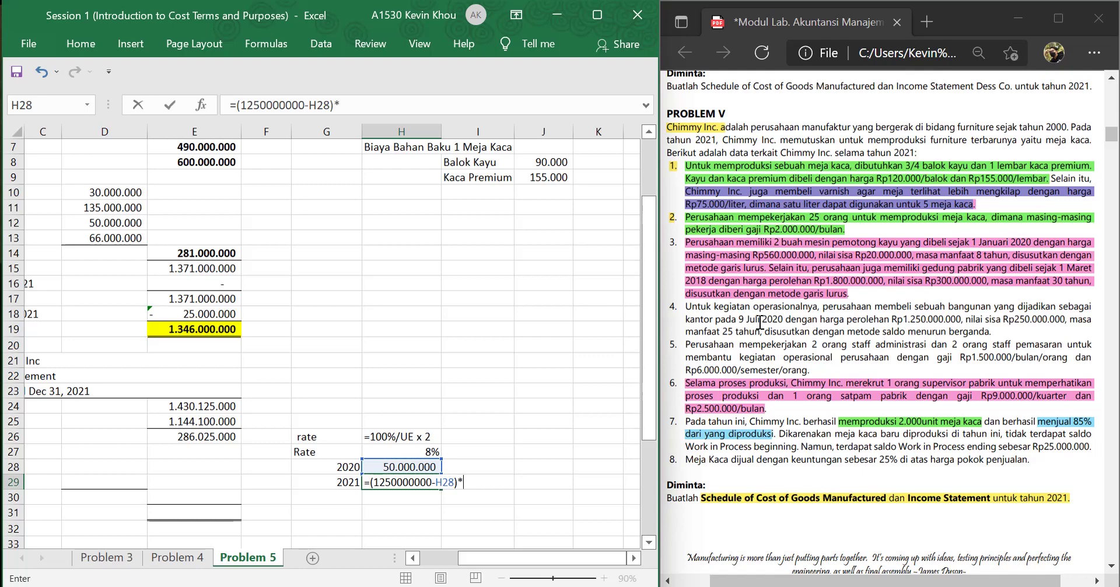
key("Up")
key("Up")
key("Return")
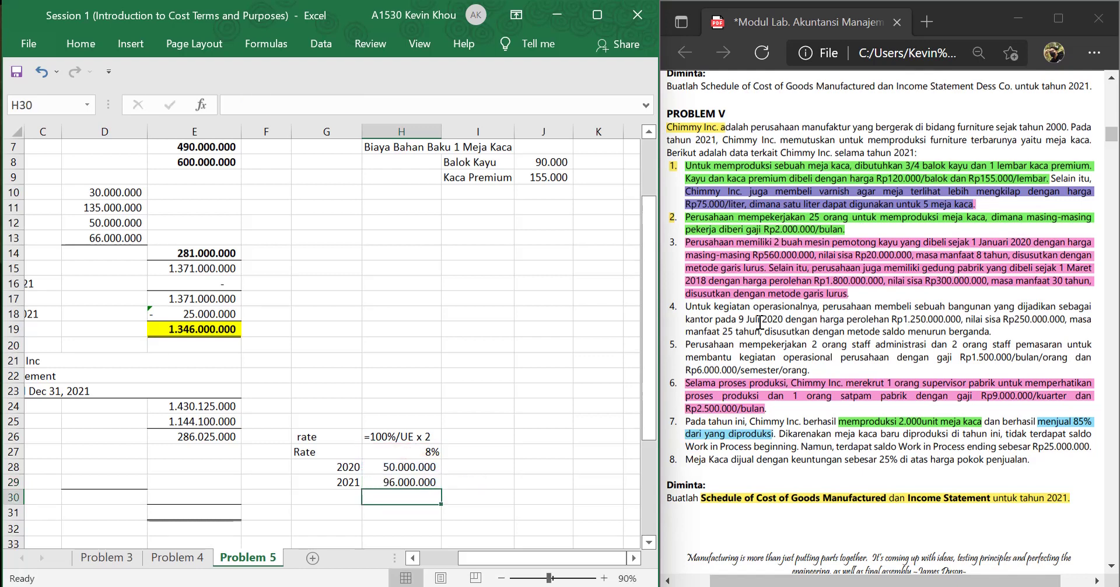
- Fill the building's depreciation expense in D28 by linking it to the 2021 depreciation with =H29
key("Up")
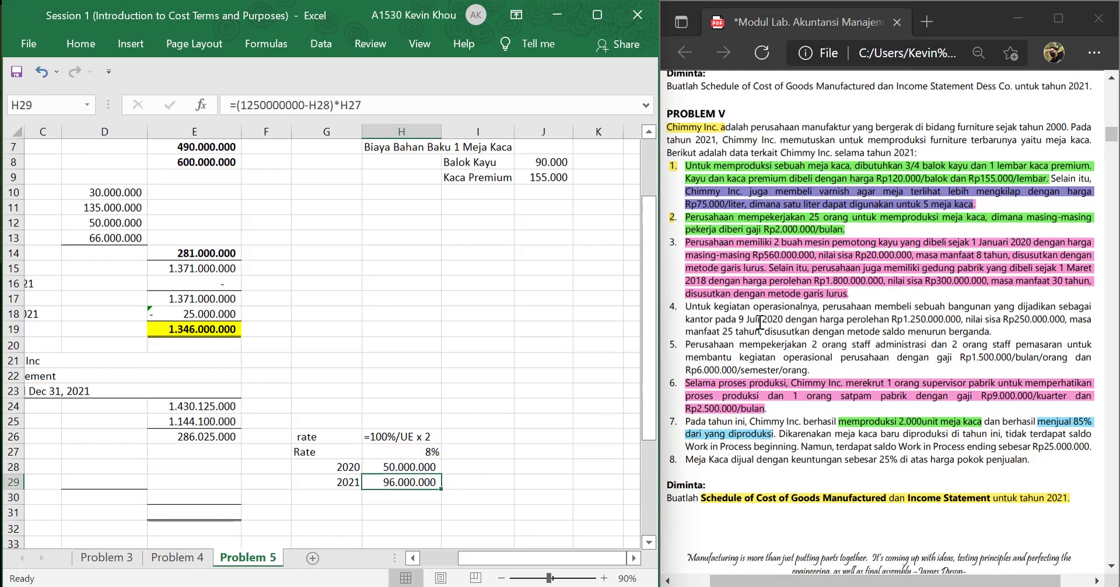
key("Left")
key("Left")
key("Left")
key("Left")
key("Left")
key("Left")
key("Left")
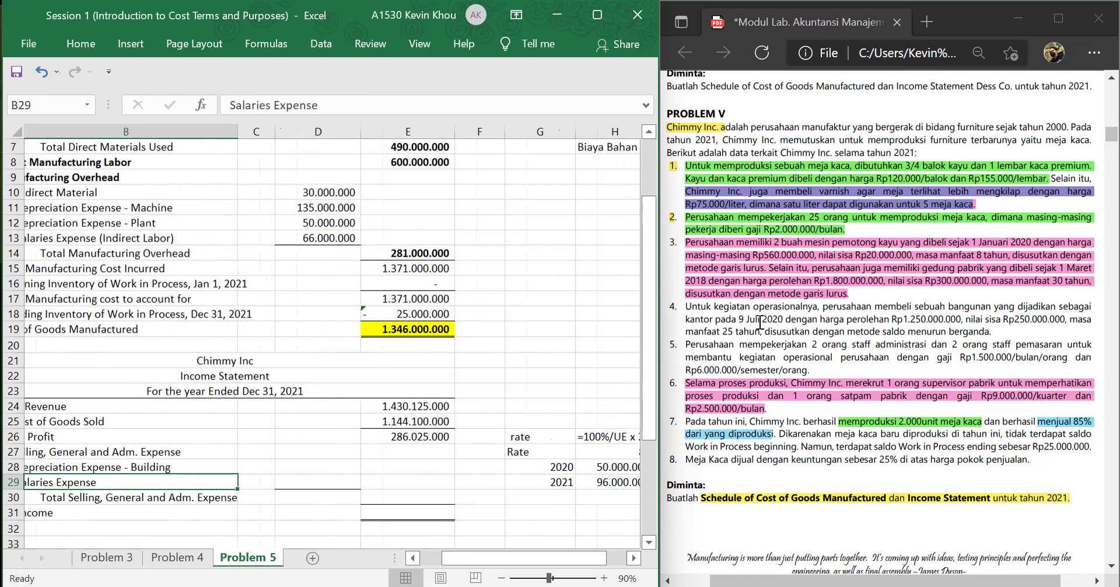
key("Right")
key("Up")
key("Right")
key("Right")
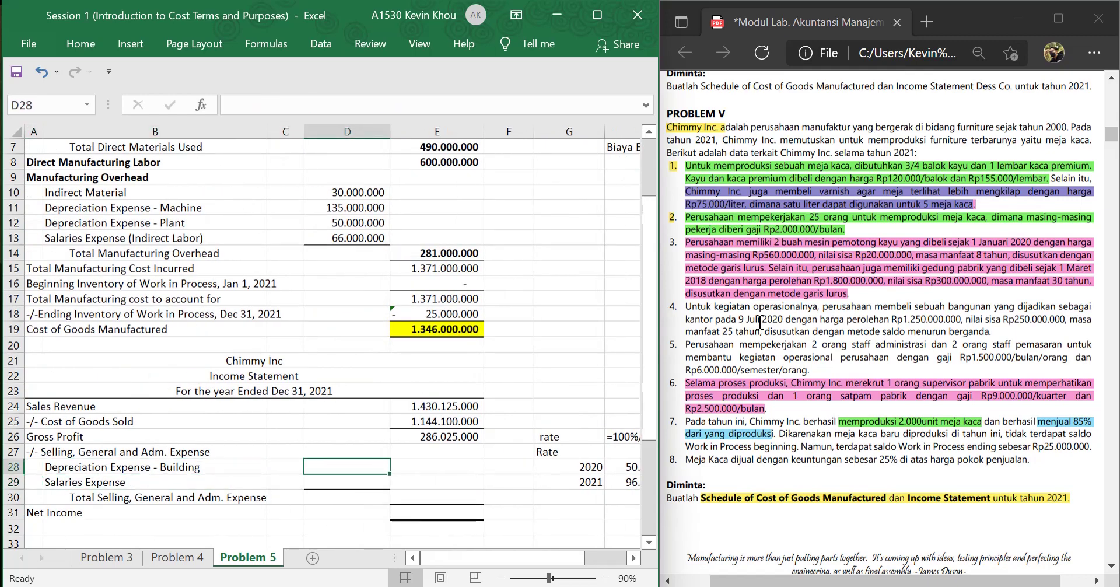
type("=")
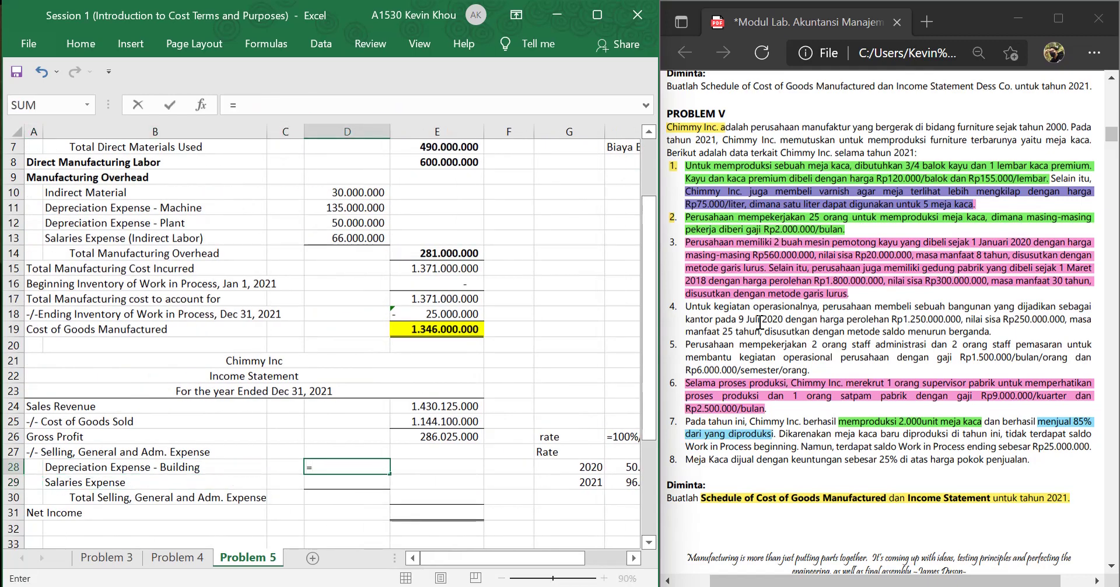
left_click(621, 483)
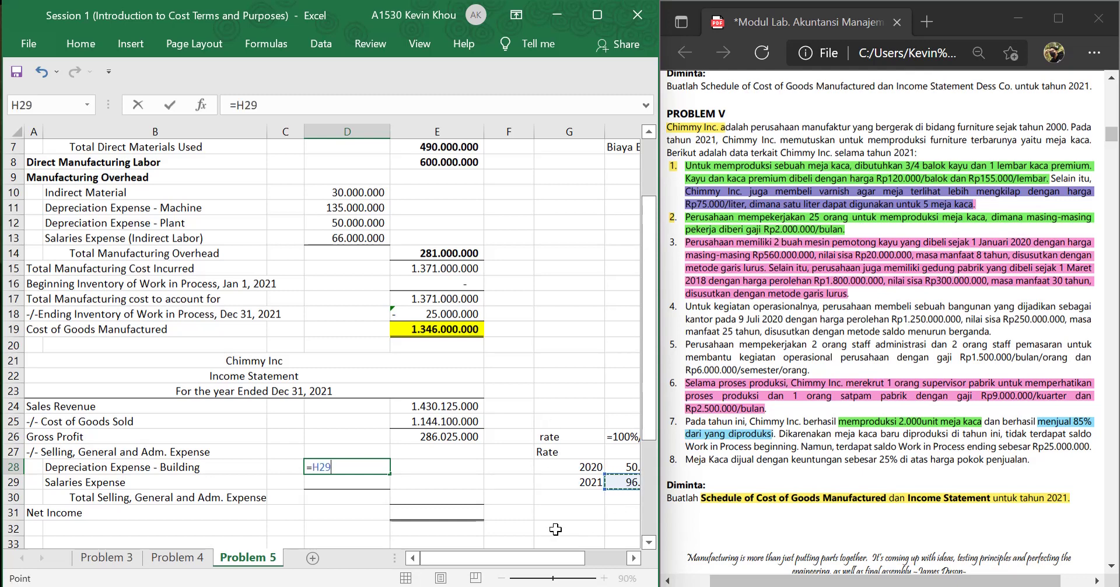
key("Return")
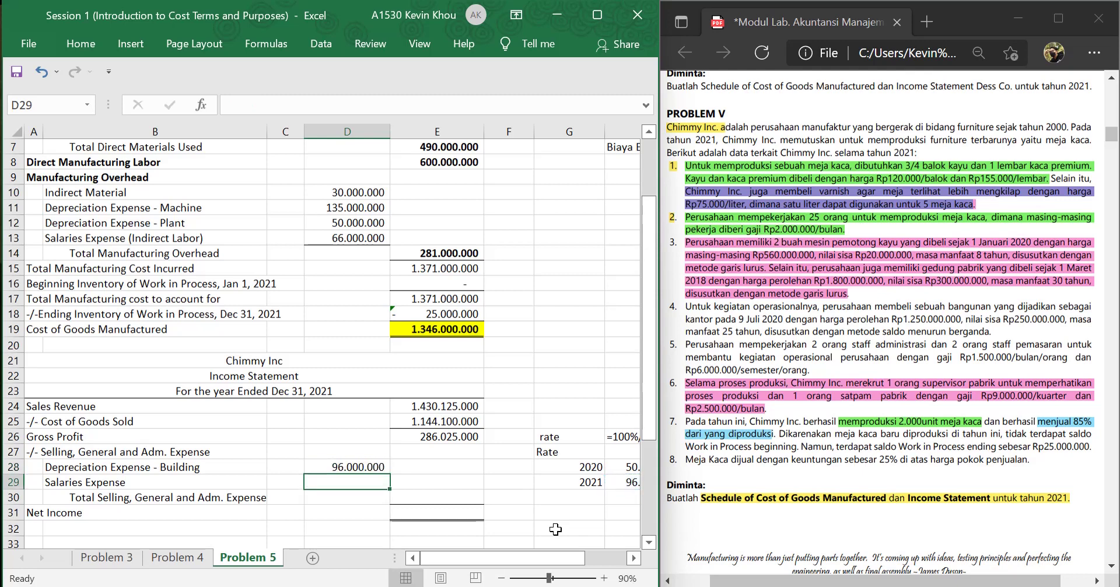
- Calculate the administration and marketing staff's salaries expense in D29 with the formula =(2*1500000*12)+(2*6000000*2)
type("=")
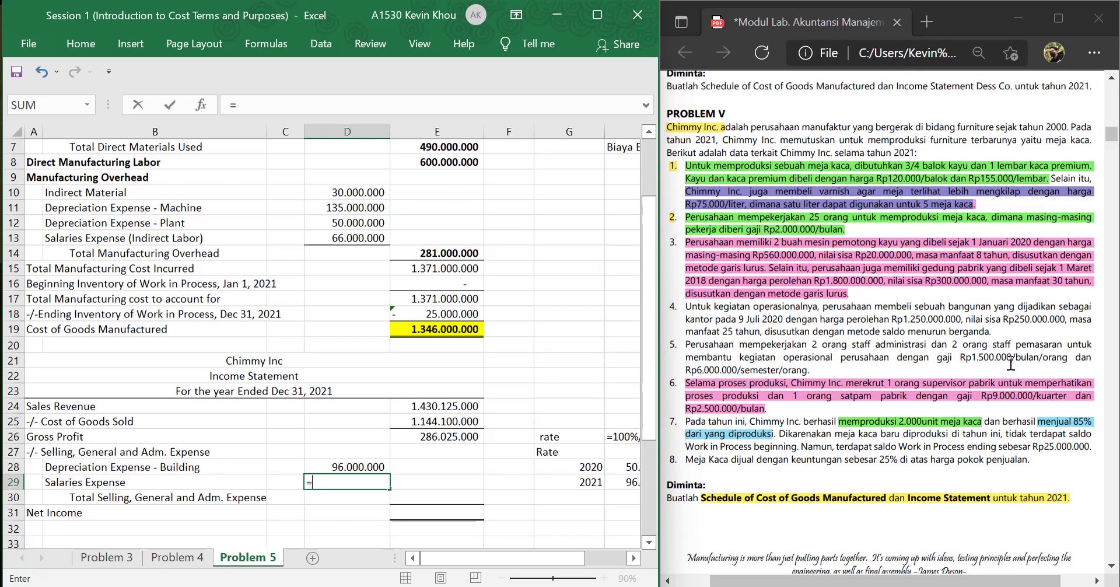
type("2")
key("BackSpace")
type("(2*")
type("1500")
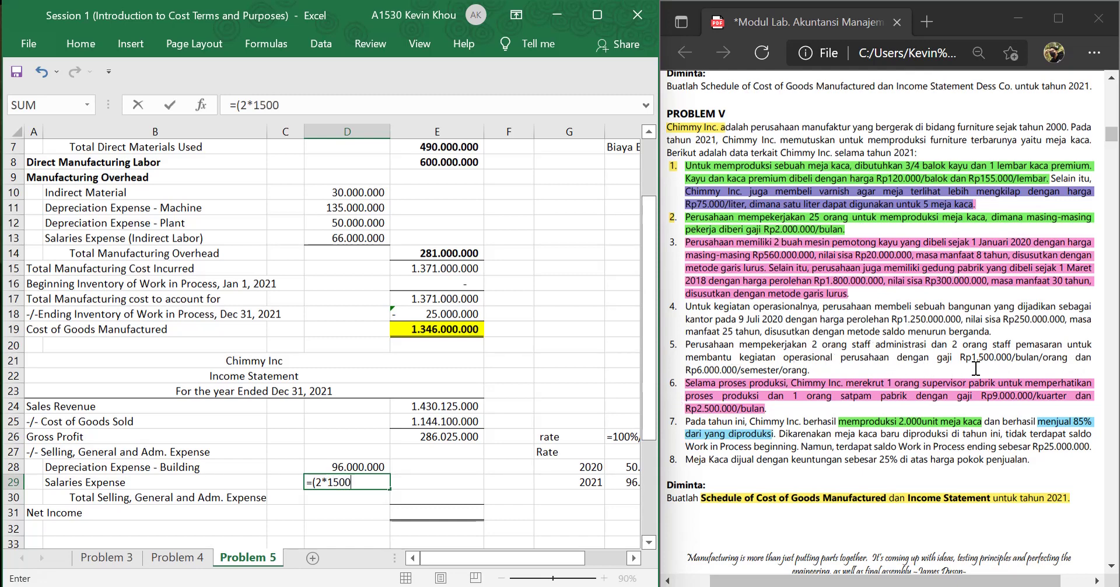
type("000*12)+")
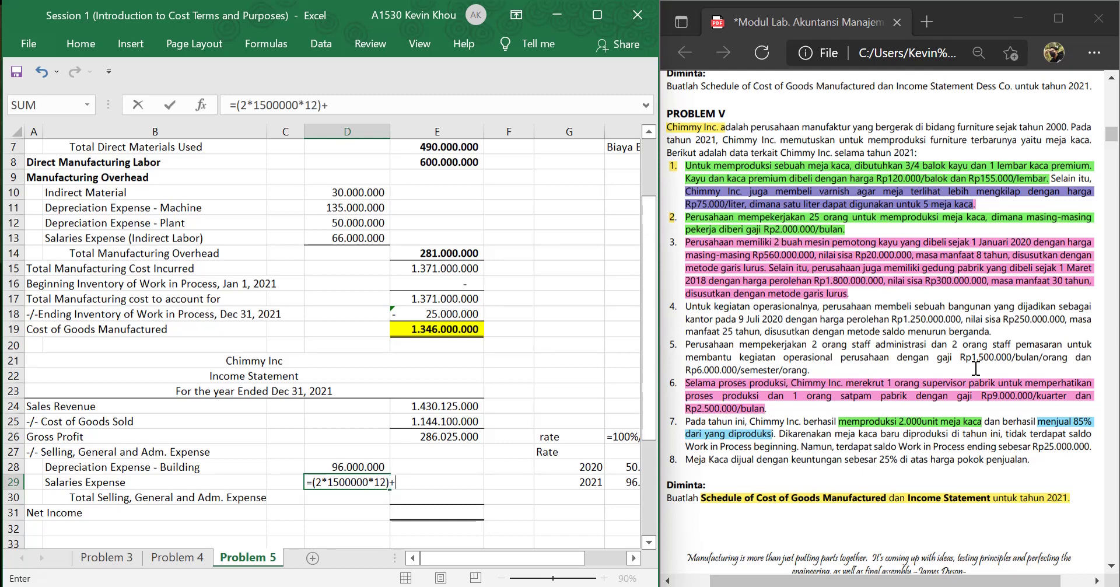
type("(28600")
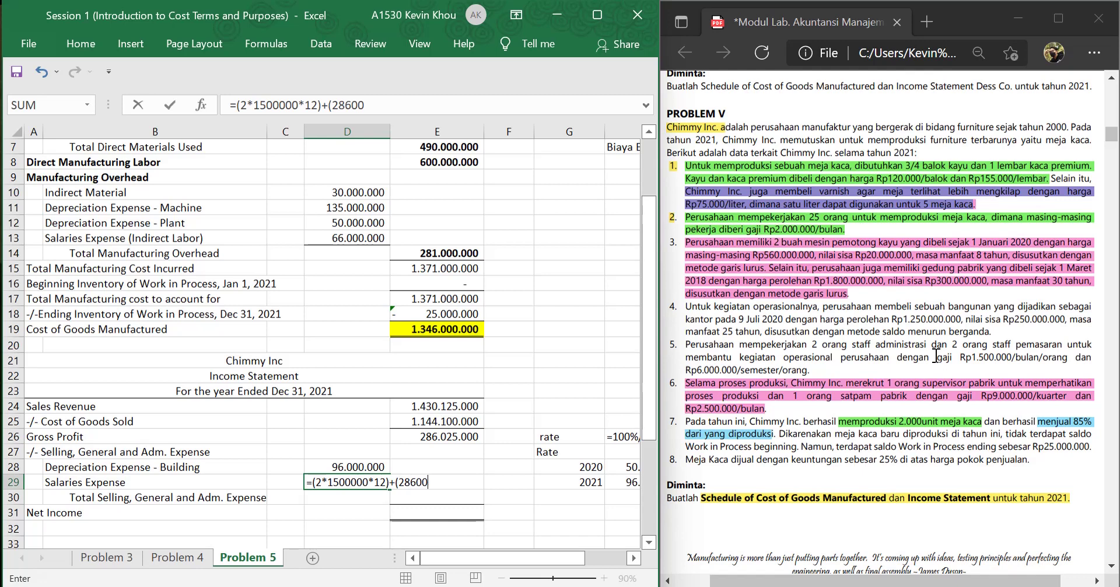
key("BackSpace")
key("BackSpace")
key("BackSpace")
key("BackSpace")
type("*6000000")
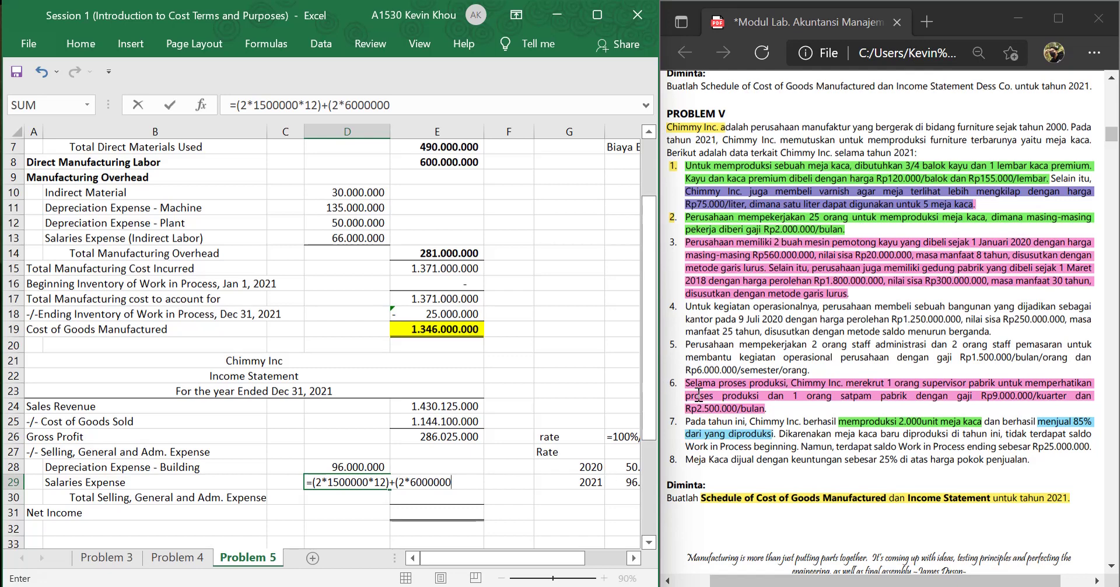
type("*2)")
key("Return")
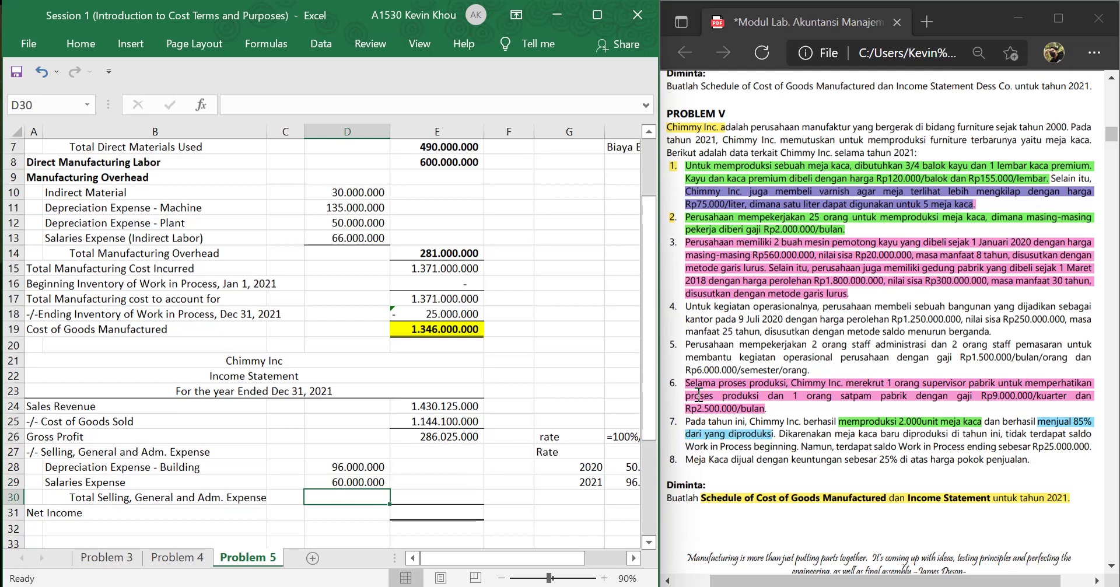
- Total the selling, general and administrative expenses as a negative amount in E30 with the formula =-(D28+D29)
key("Right")
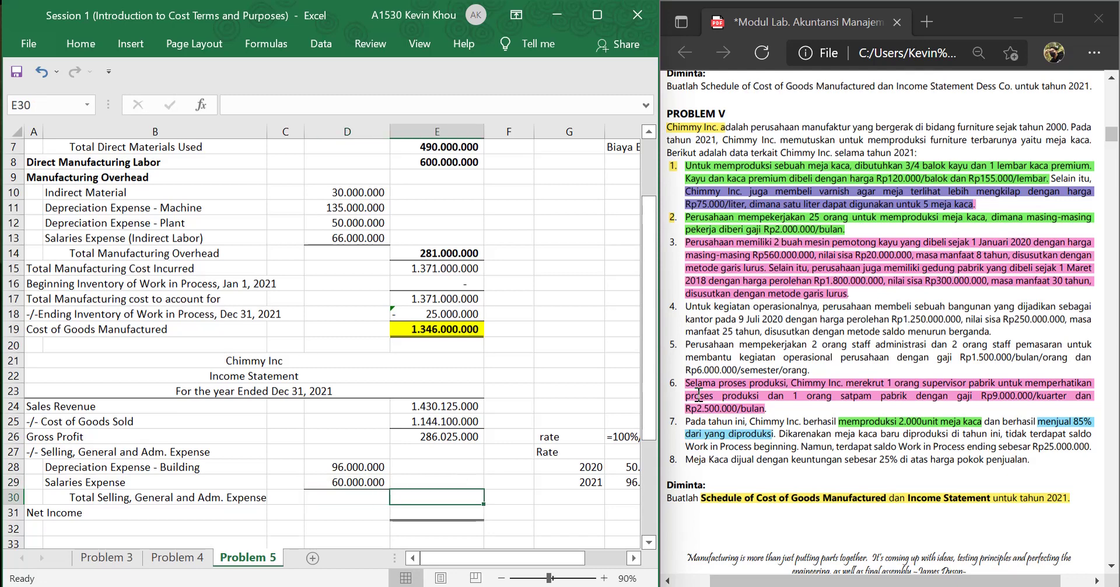
type("=")
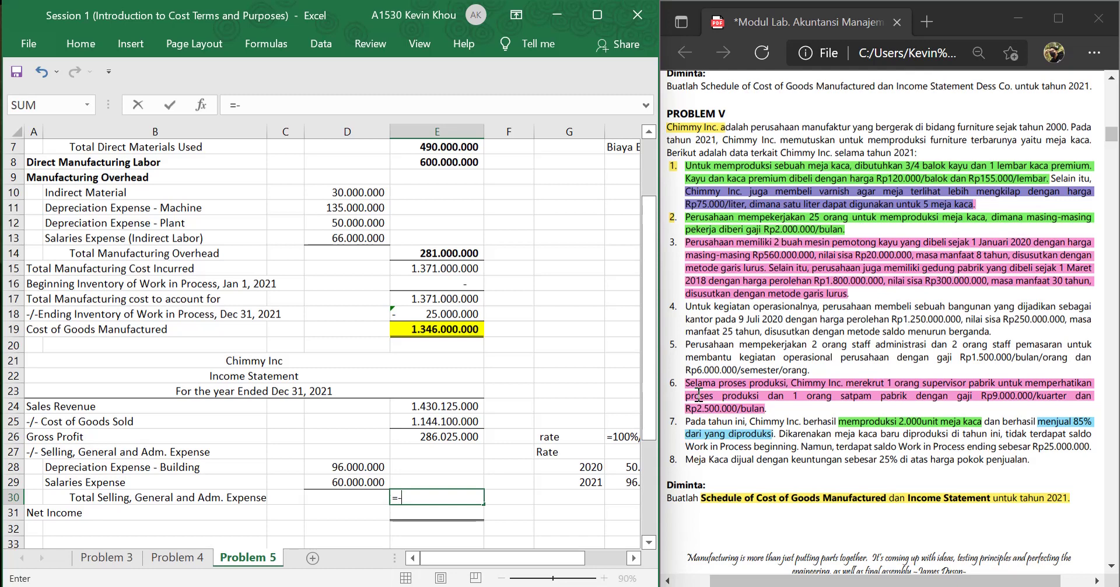
type("-(")
key("Left")
key("Up")
key("Up")
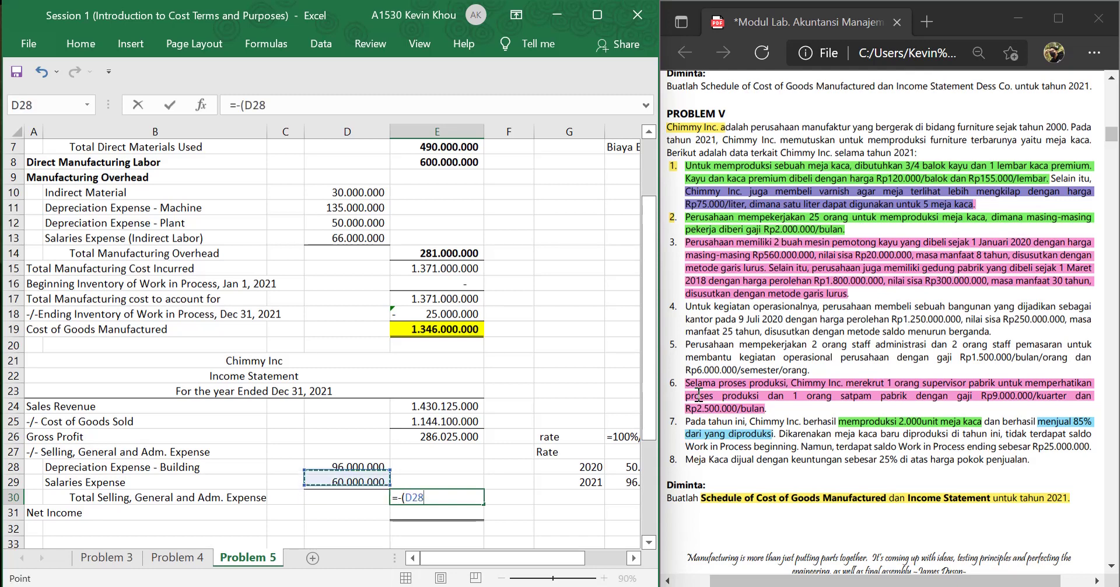
type("+")
key("Left")
key("Up")
key("Up")
key("Down")
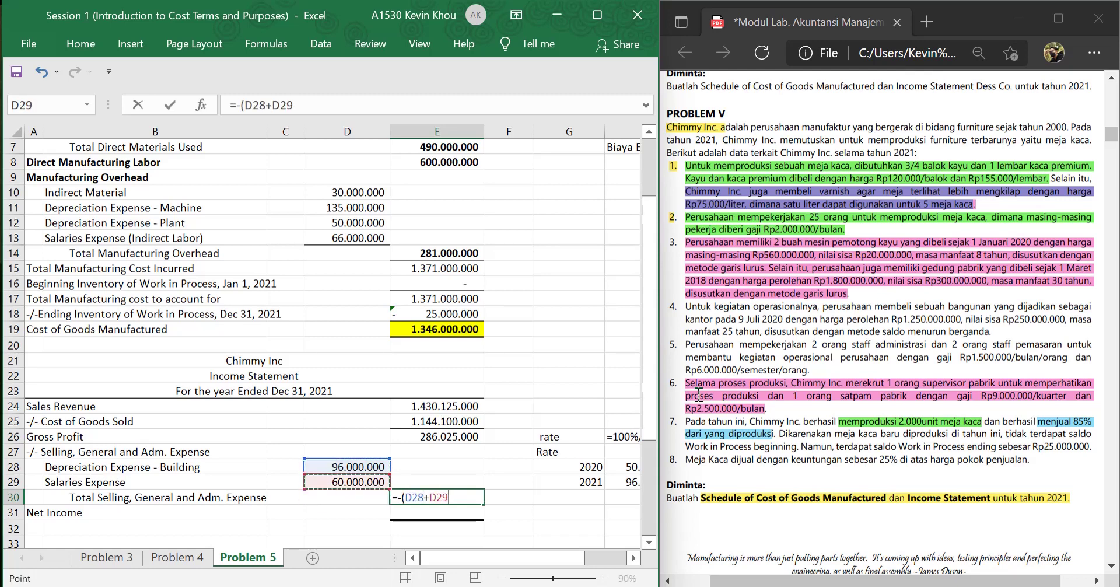
type(")")
key("Return")
key("Up")
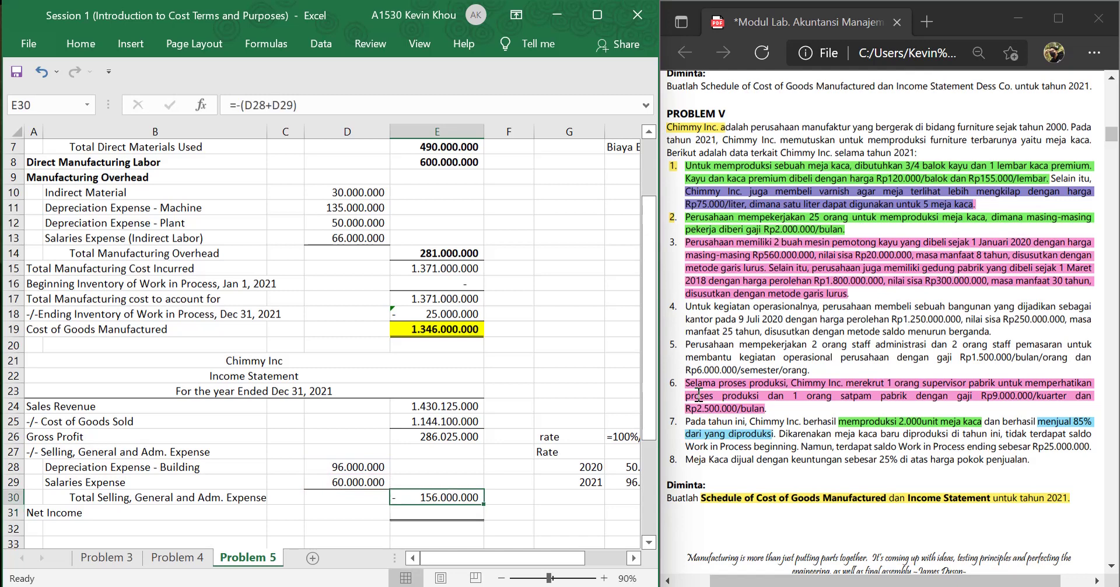
- Calculate net income in E31 with the formula =E26+E30
key("Down")
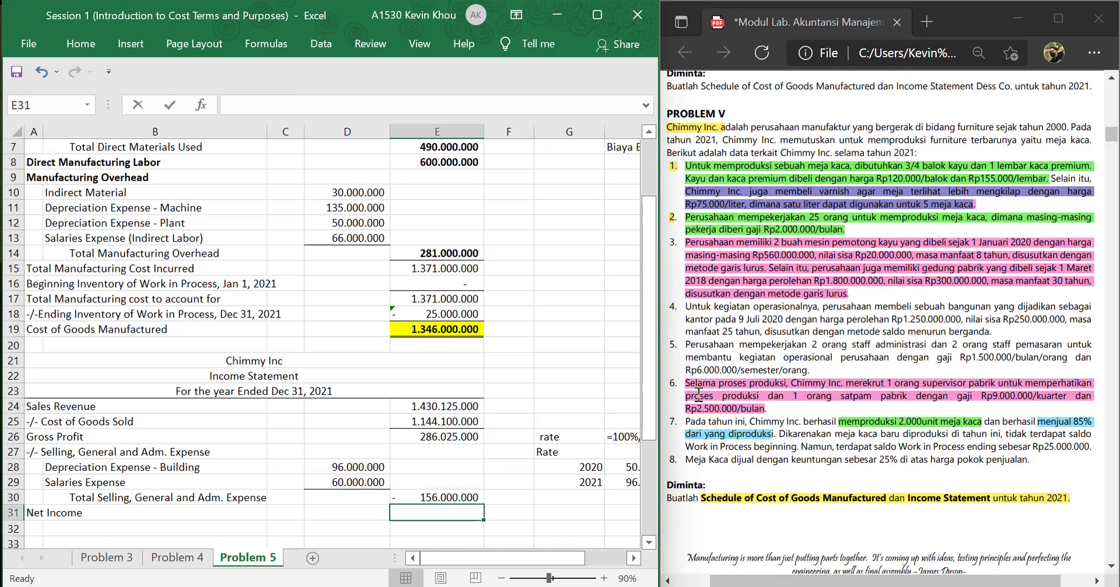
type("=")
key("Up")
key("Up")
key("Up")
key("Up")
key("Up")
type("+")
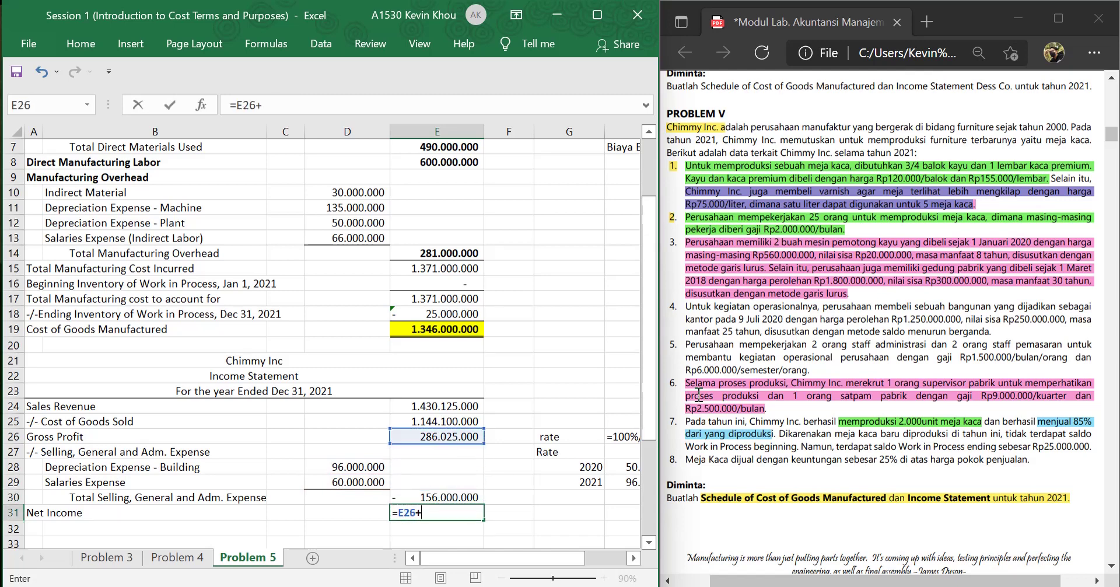
key("Up")
key("Return")
key("Up")
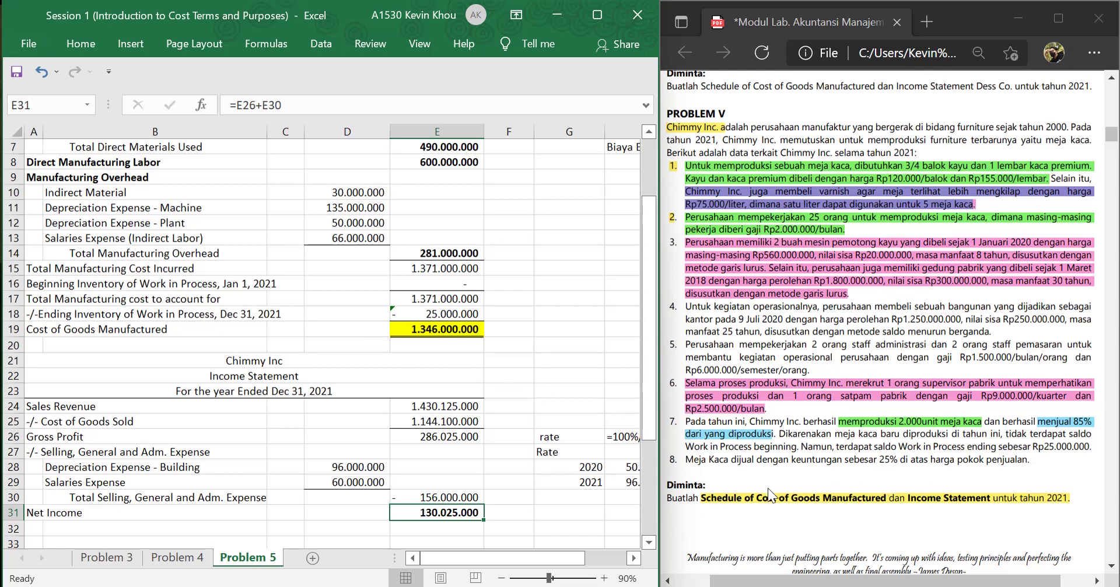
- Fill the net income cell E31 with yellow, like the Cost of Goods Manufactured amount
left_click(443, 328)
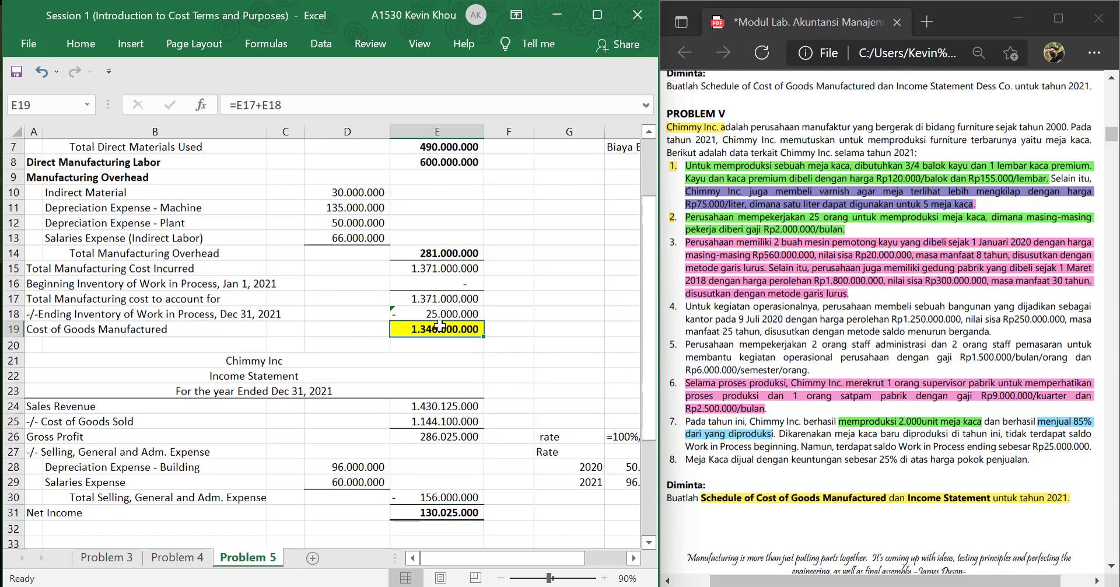
left_click(943, 499)
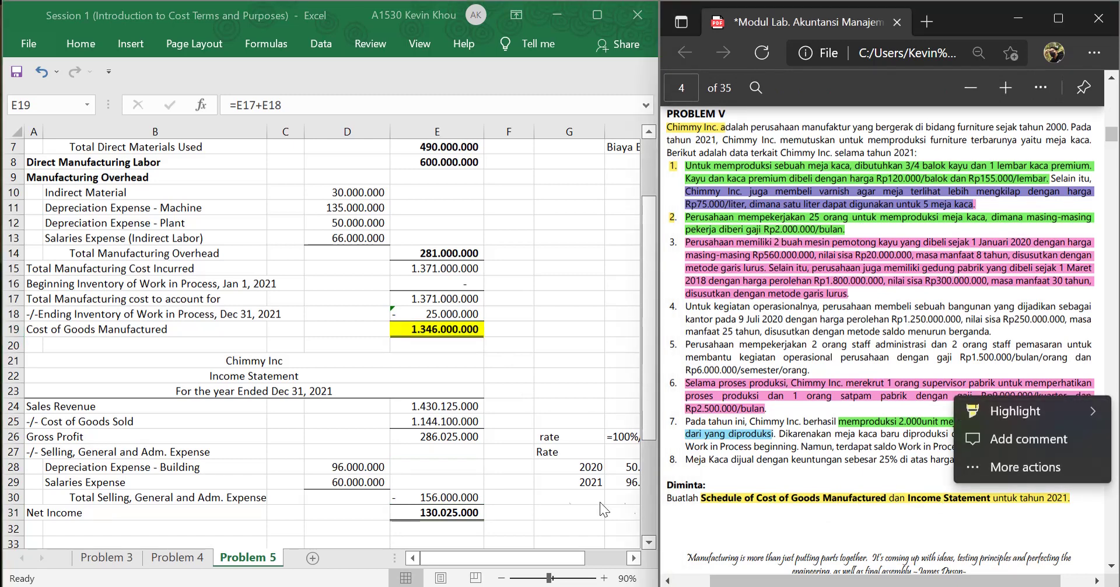
key("alt+Tab")
key("F2")
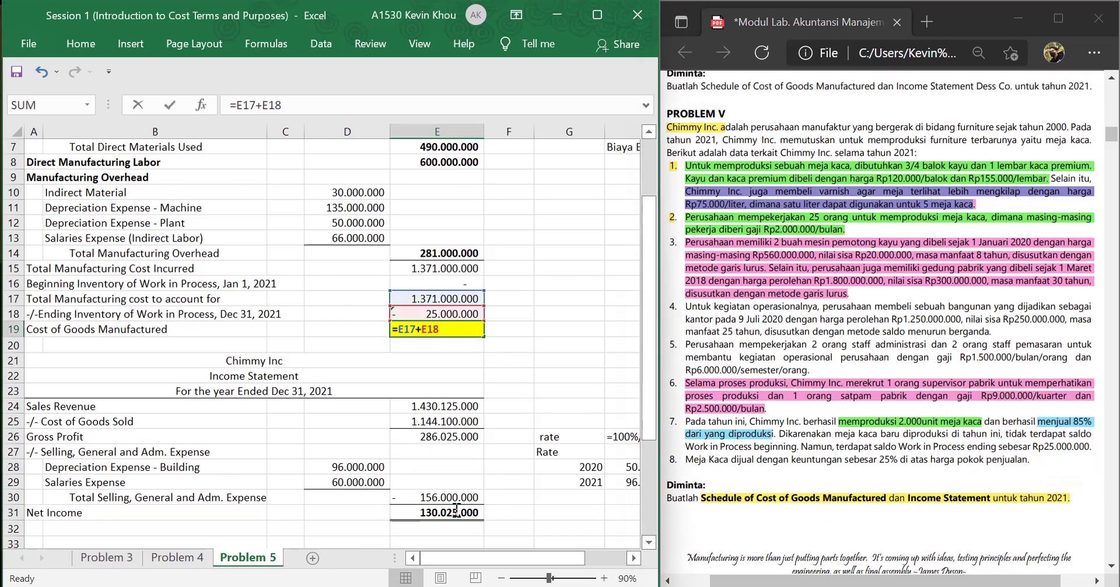
left_click(454, 513)
right_click(454, 512)
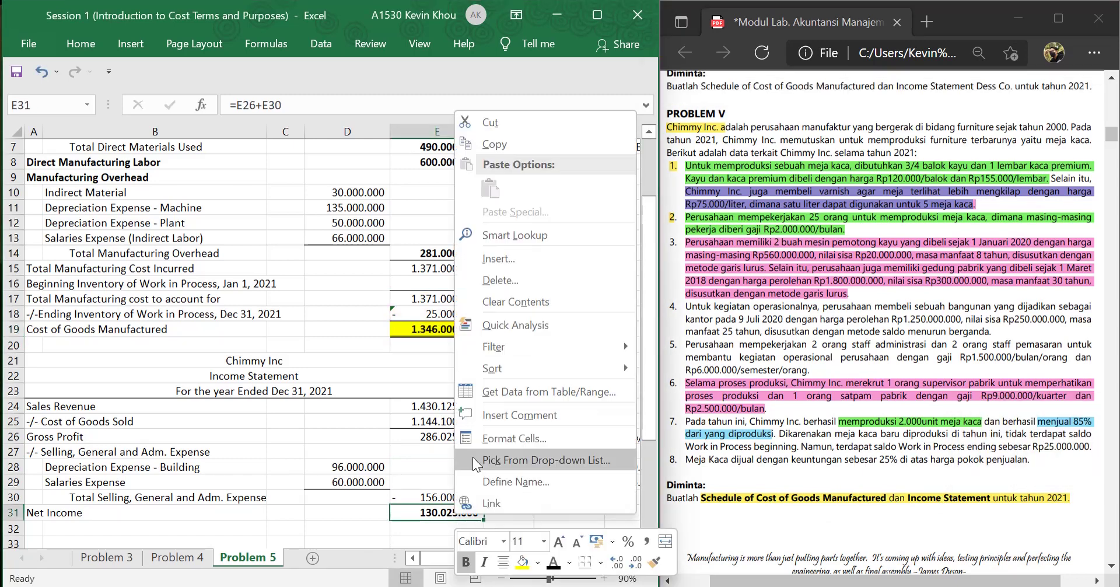
left_click(522, 562)
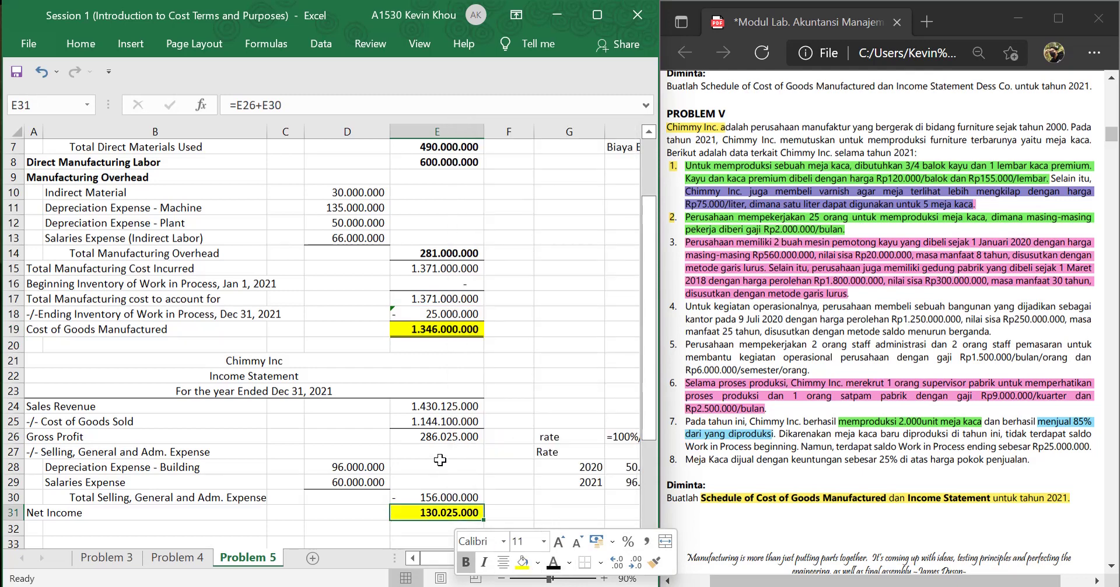
left_click(438, 420)
left_click(533, 360)
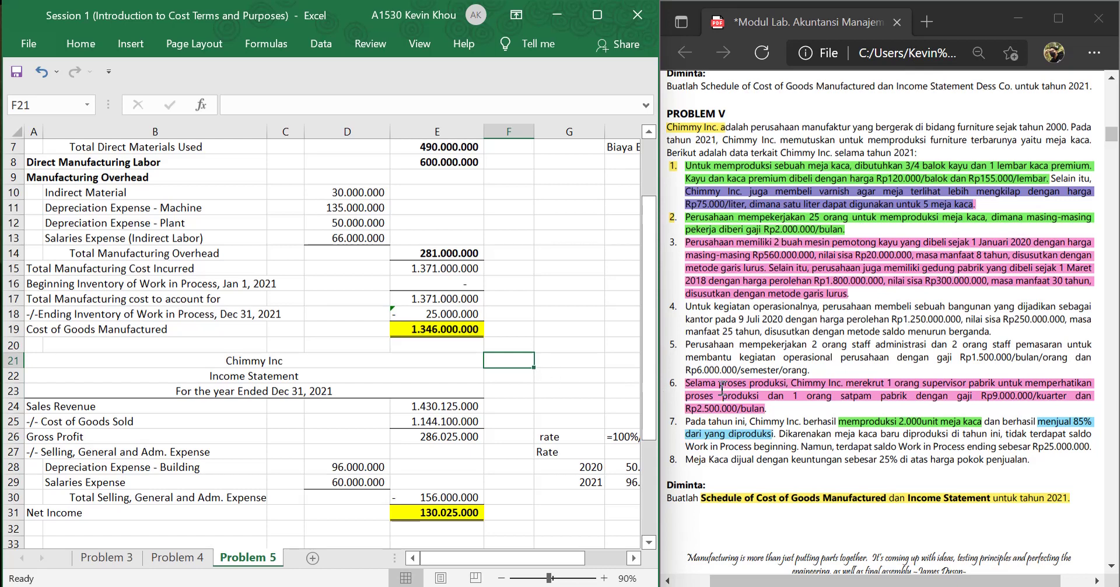
scroll(722, 390, "down", 8)
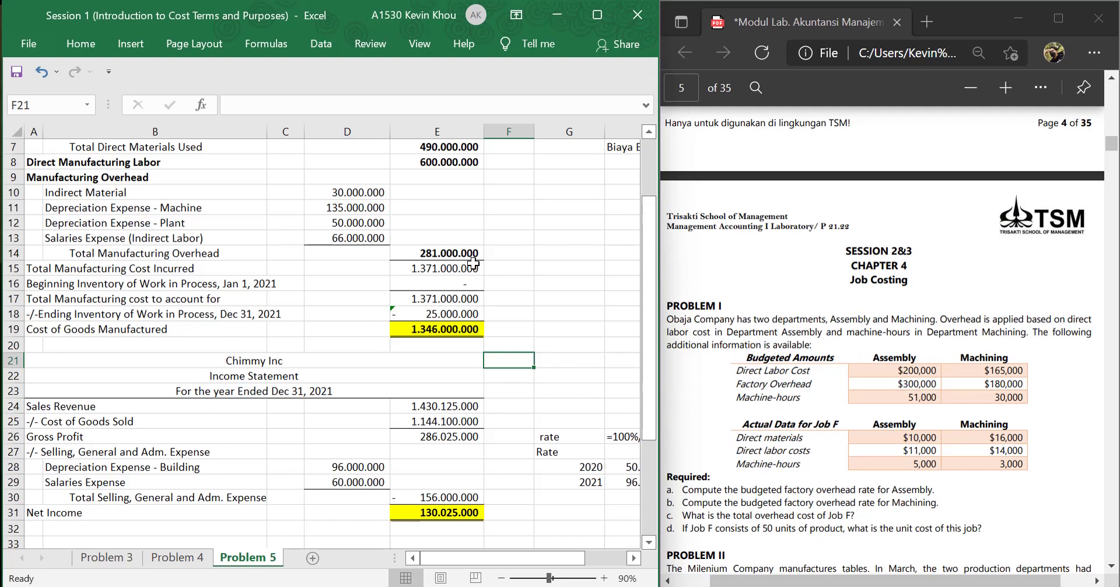
left_click(525, 279)
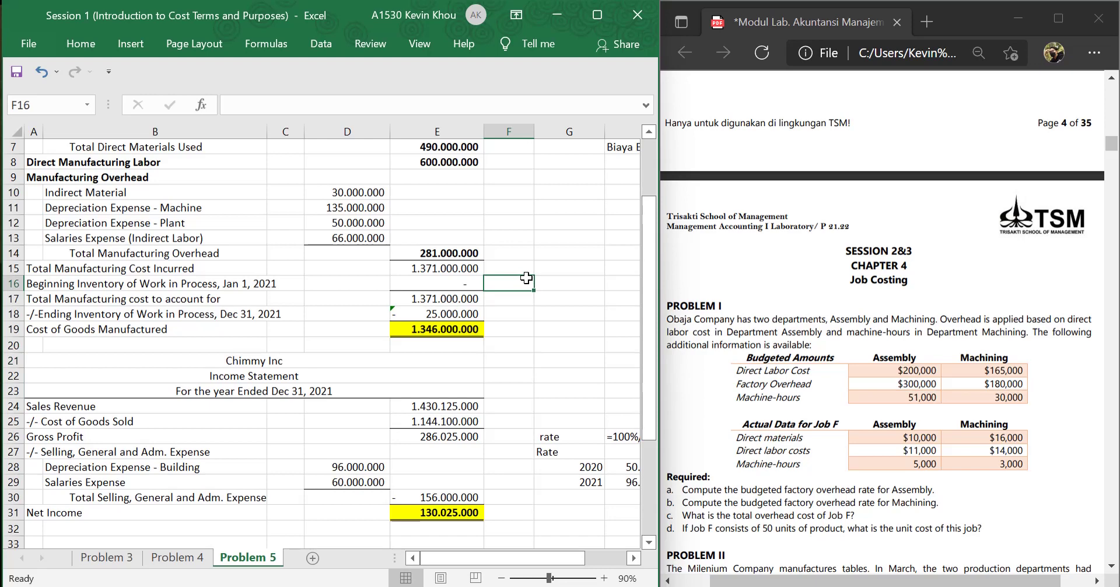